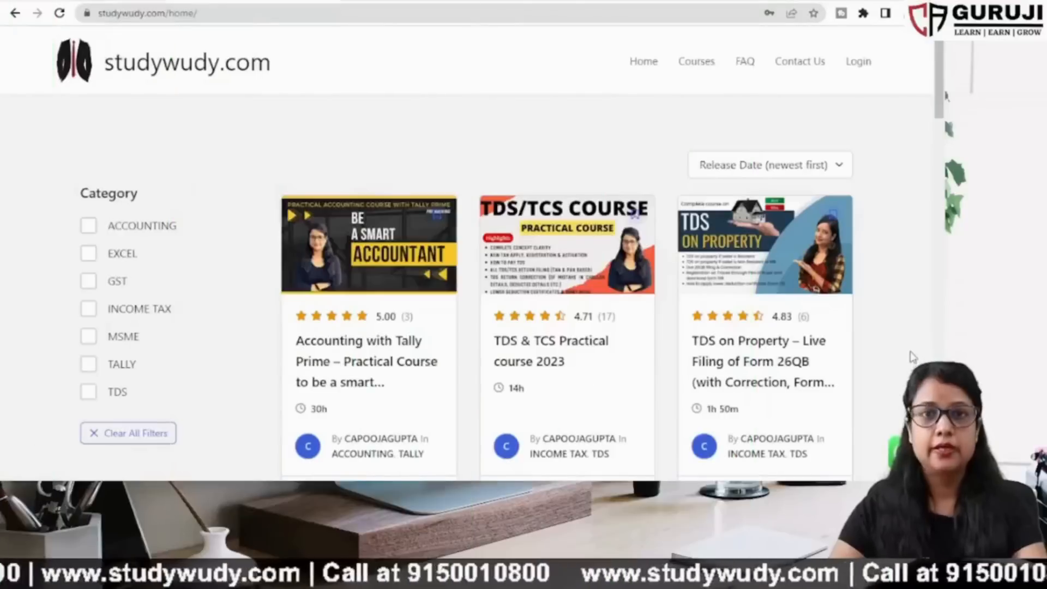
Examine the course listings and their prices on the studywudy.com home page.
scroll(912, 356, "down", 15)
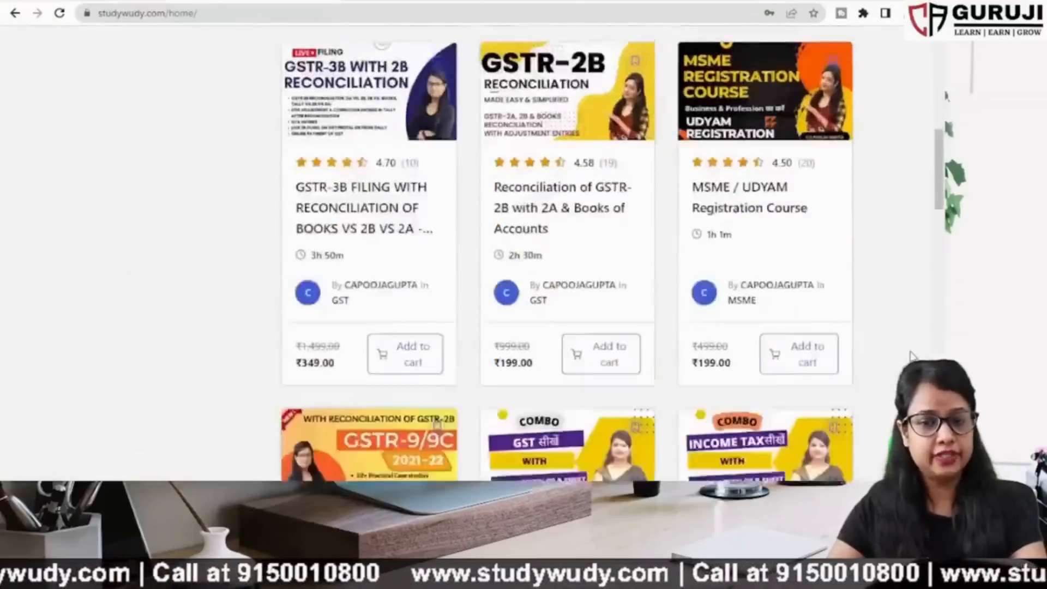
scroll(912, 356, "down", 14)
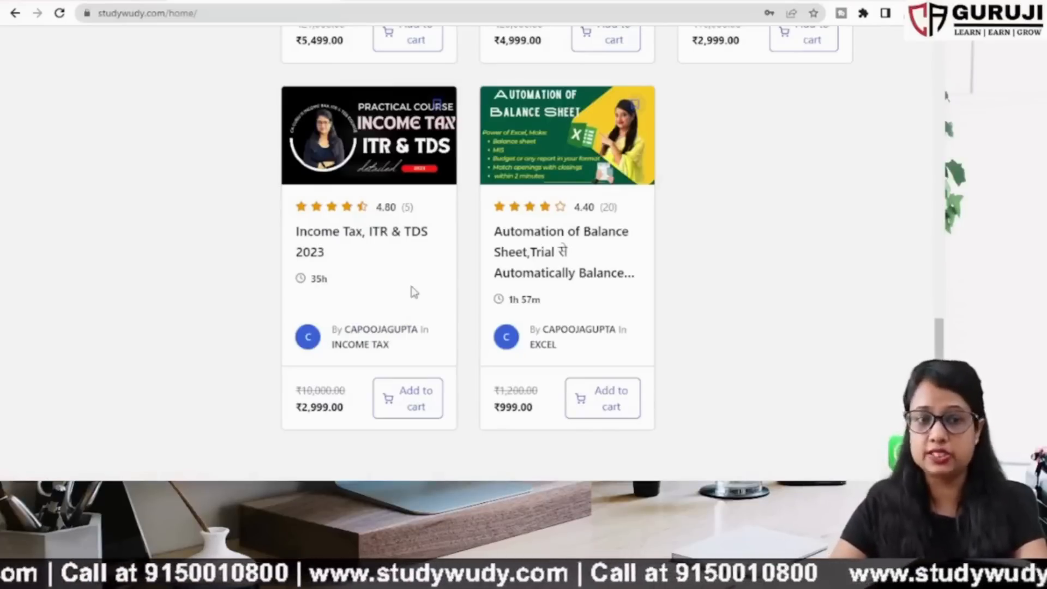
scroll(412, 292, "up", 15)
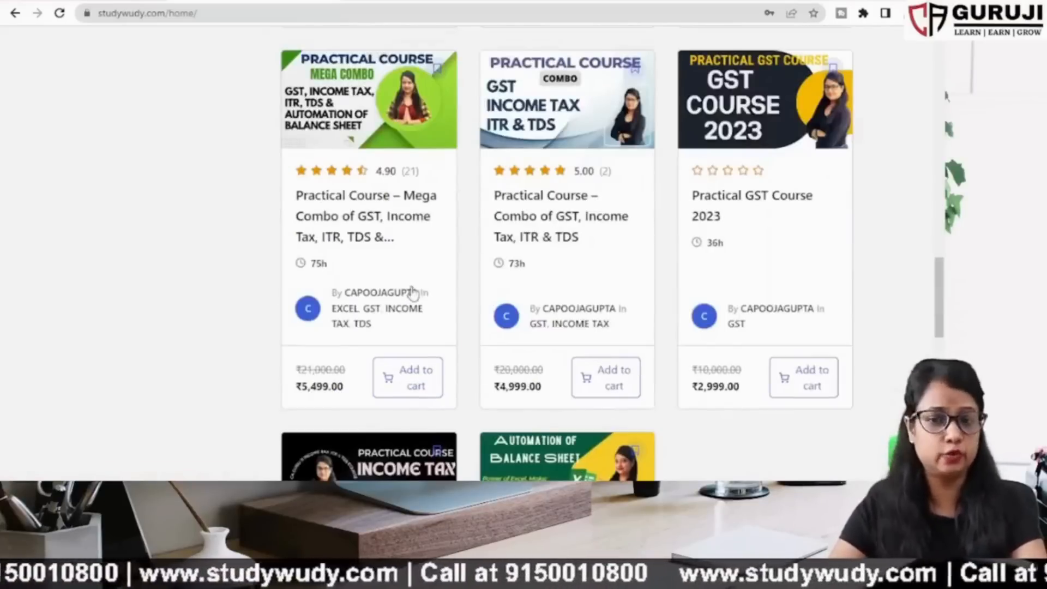
scroll(927, 235, "up", 7)
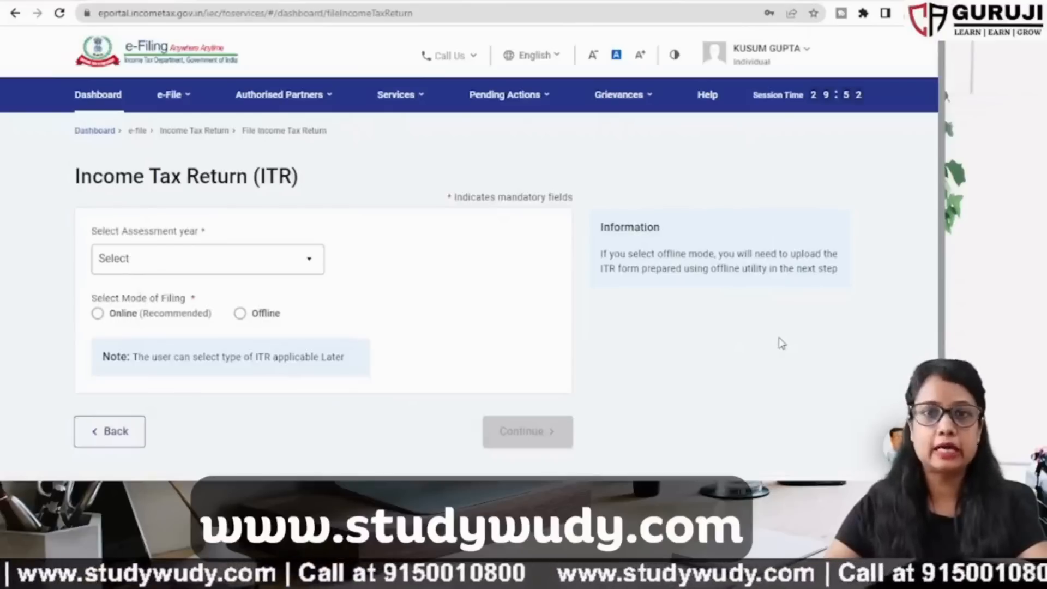
Switch to the Income Tax e-Filing portal and open the page for filing an income tax return.
left_click(188, 97)
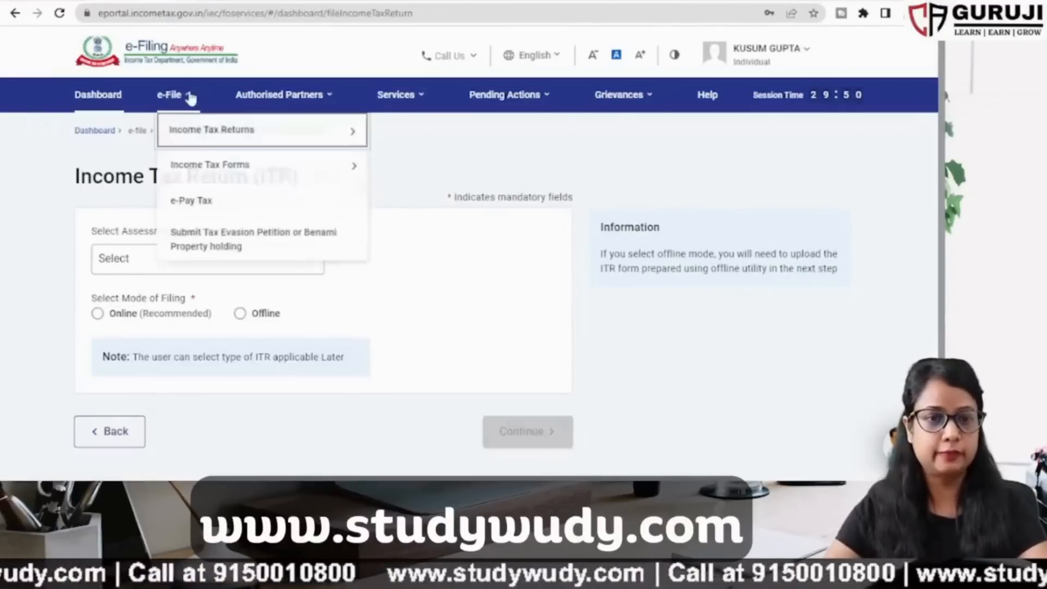
mouse_move(190, 128)
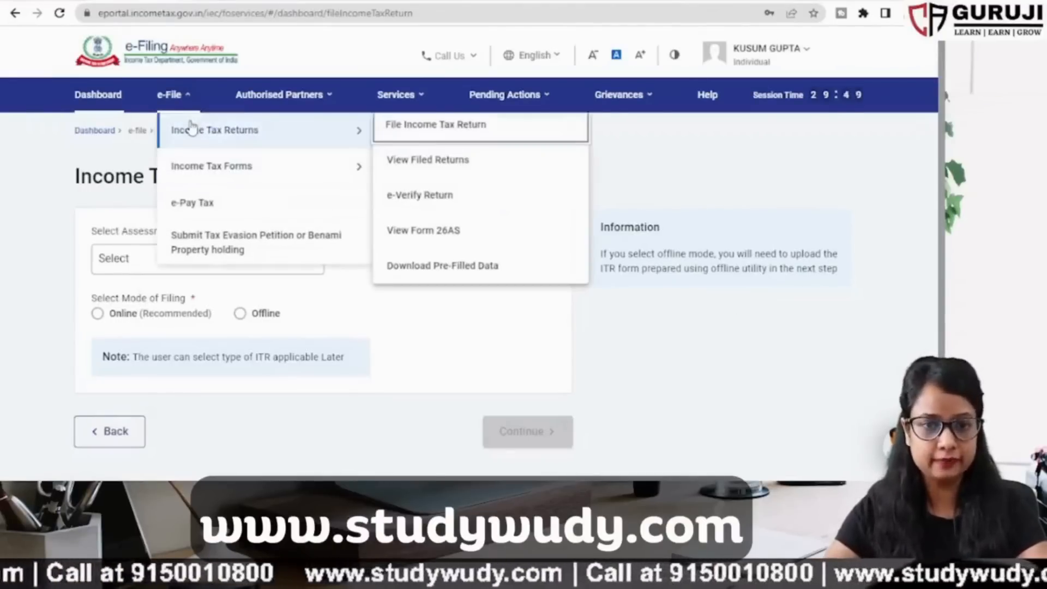
left_click(438, 126)
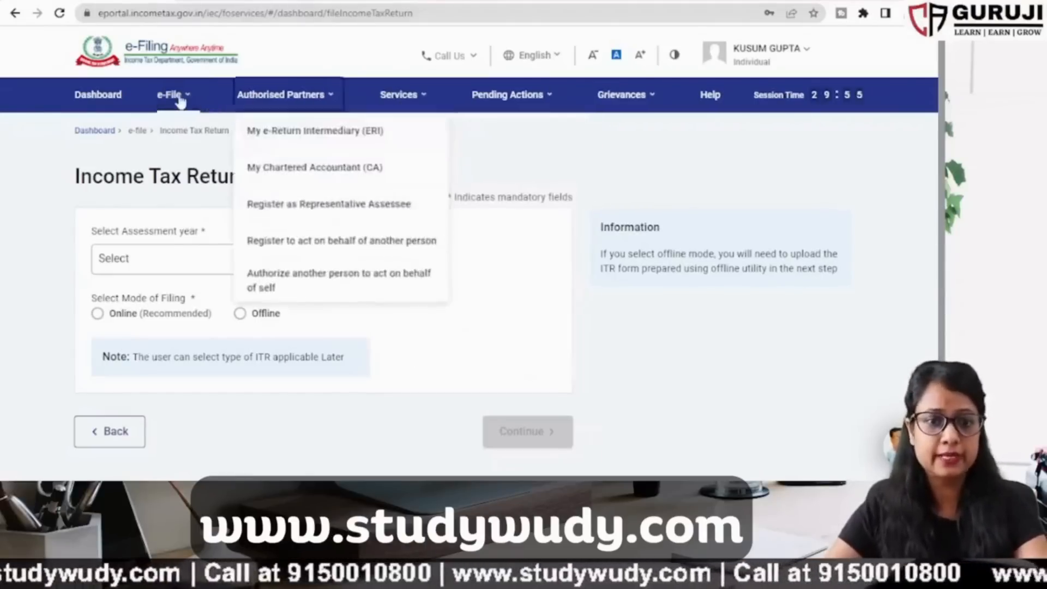
Look up where Form 26AS and the Annual Information Statement (AIS) can be viewed on the e-Filing portal.
mouse_move(172, 95)
mouse_move(305, 129)
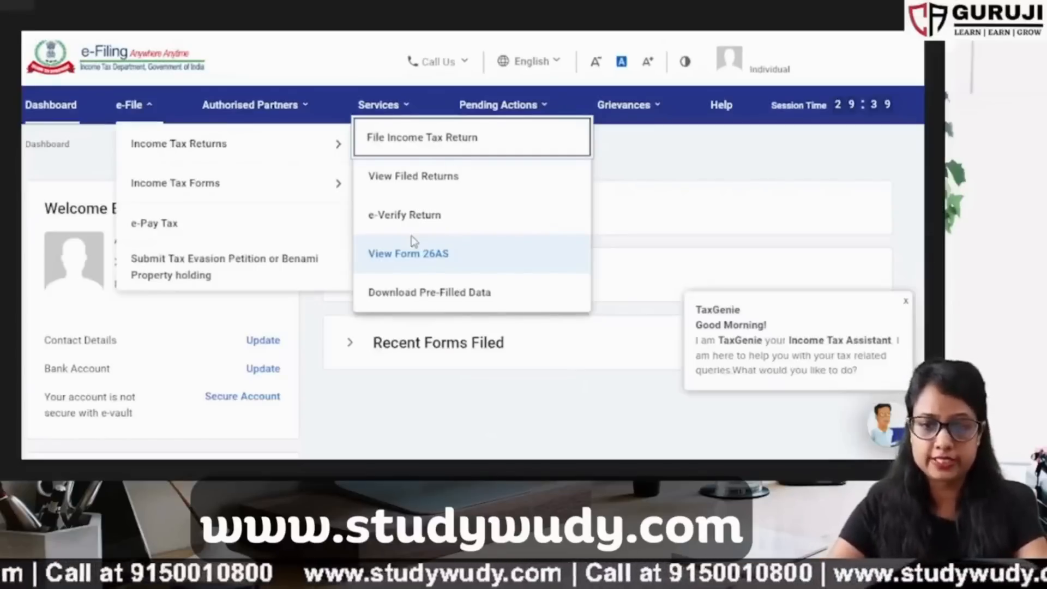
left_click(412, 241)
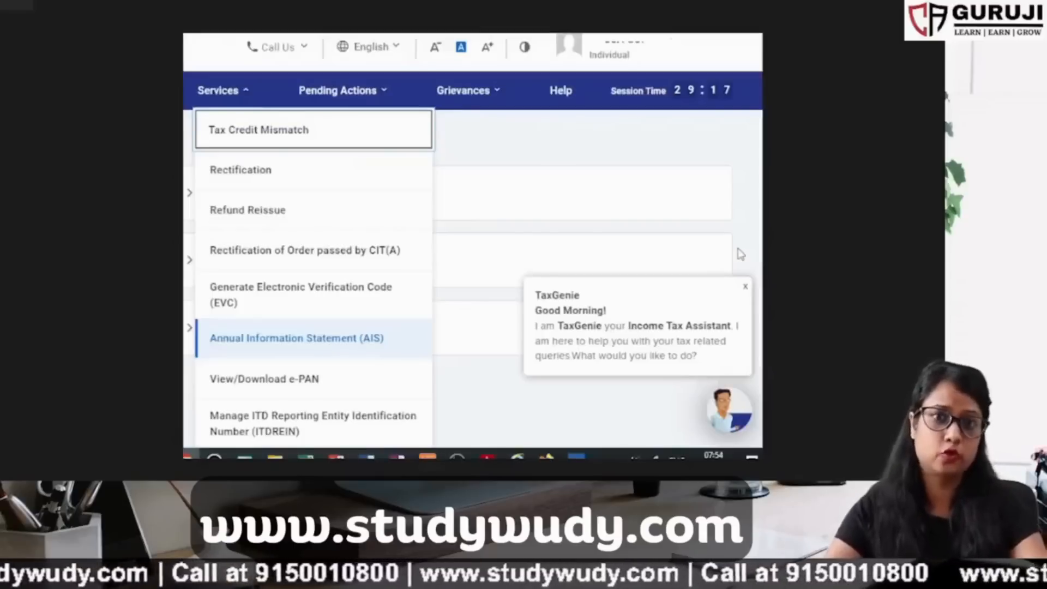
left_click(245, 337)
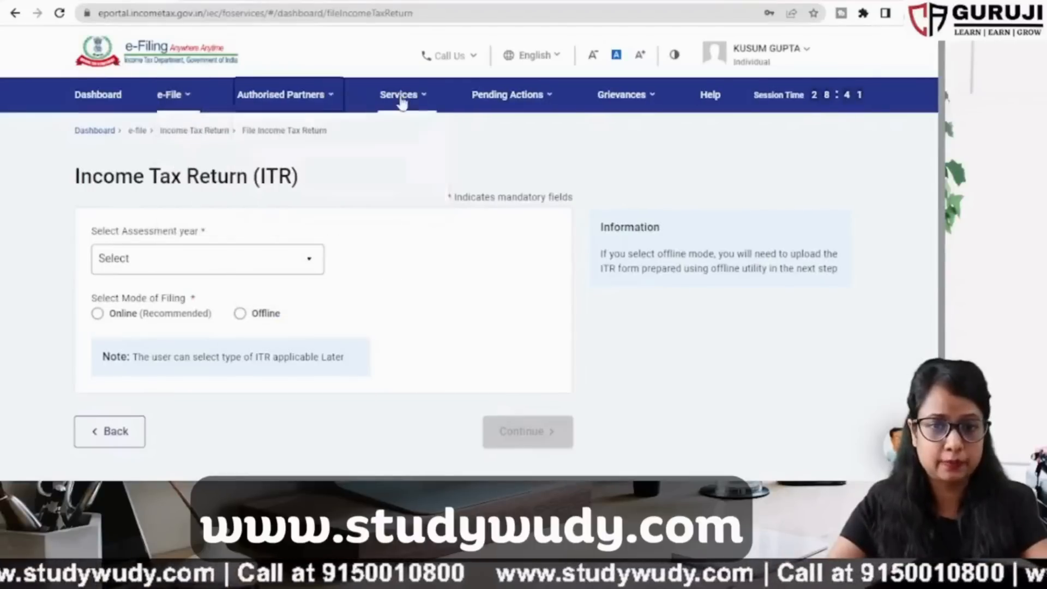
mouse_move(401, 103)
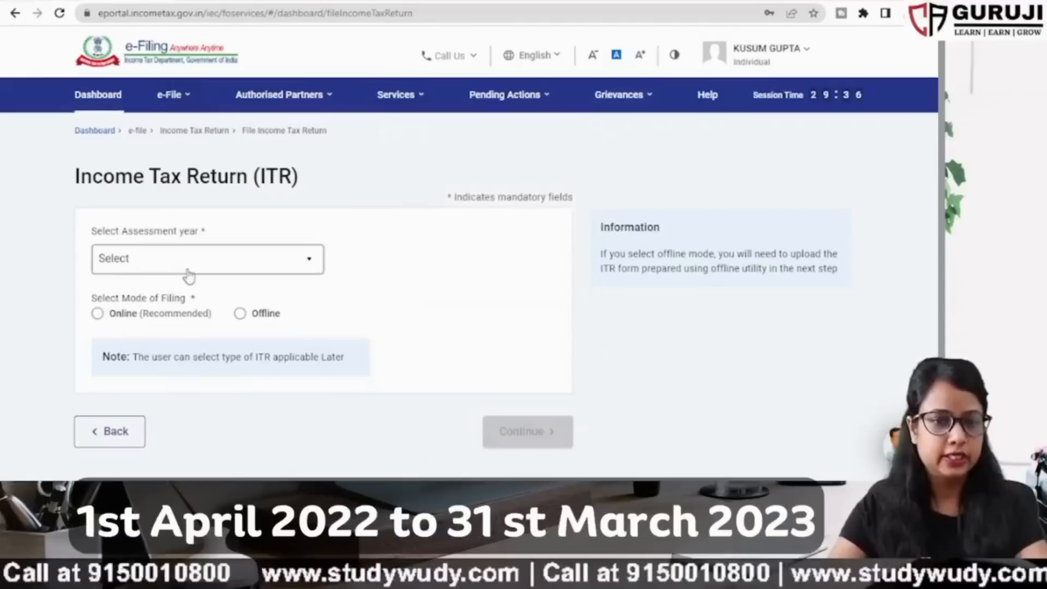
Start a new online income tax return filing for assessment year 2023-24 with the status Individual.
left_click(182, 270)
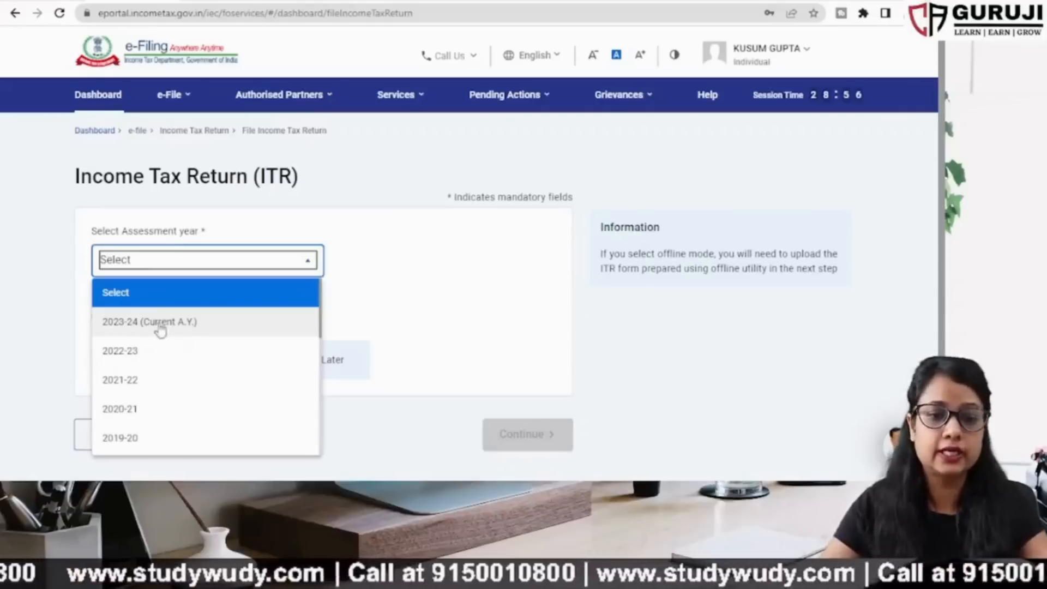
left_click(158, 327)
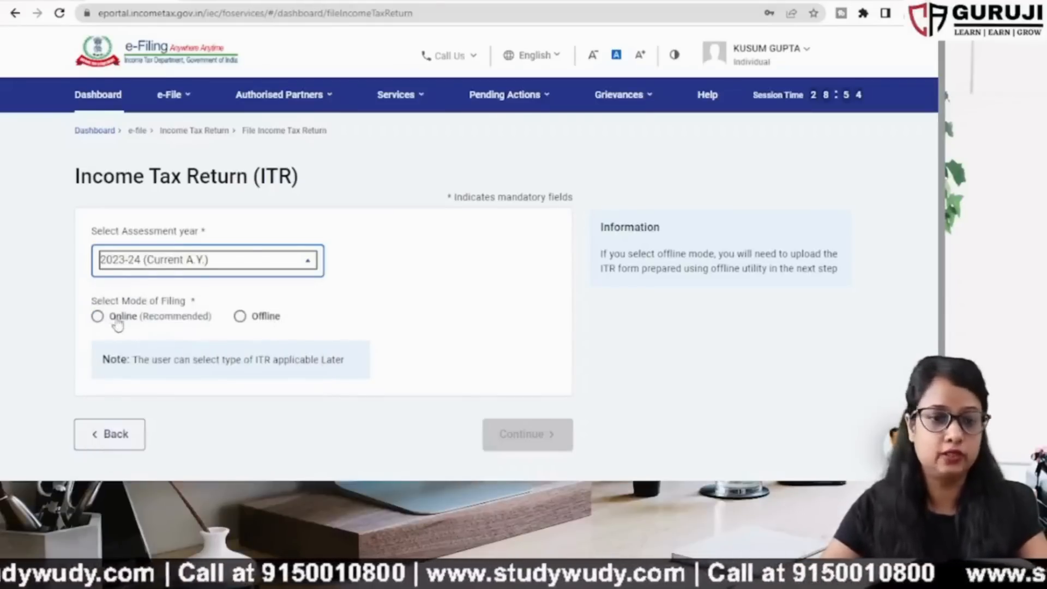
left_click(97, 317)
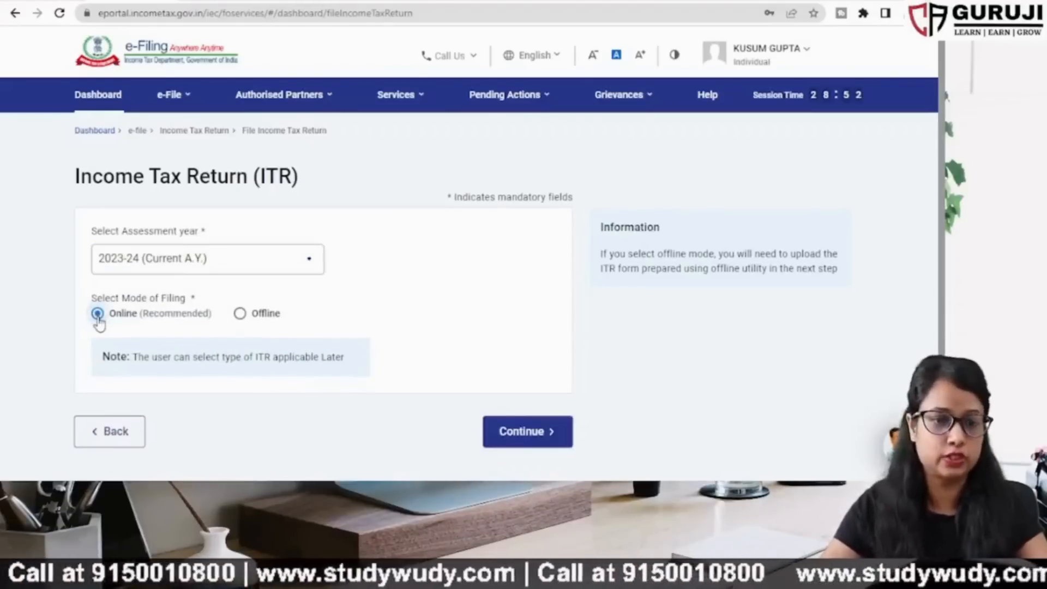
left_click(527, 436)
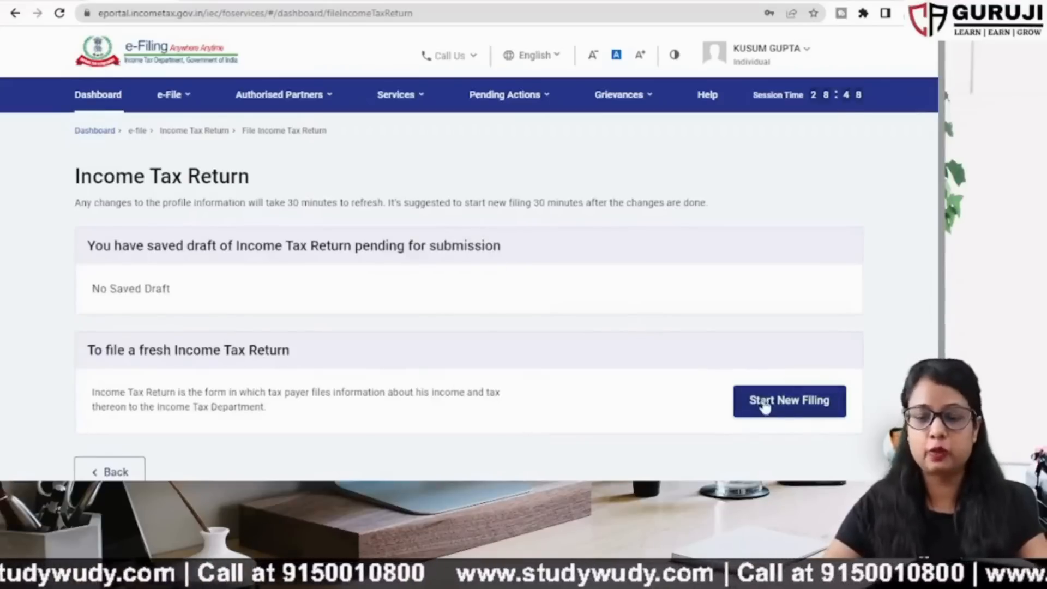
left_click(777, 409)
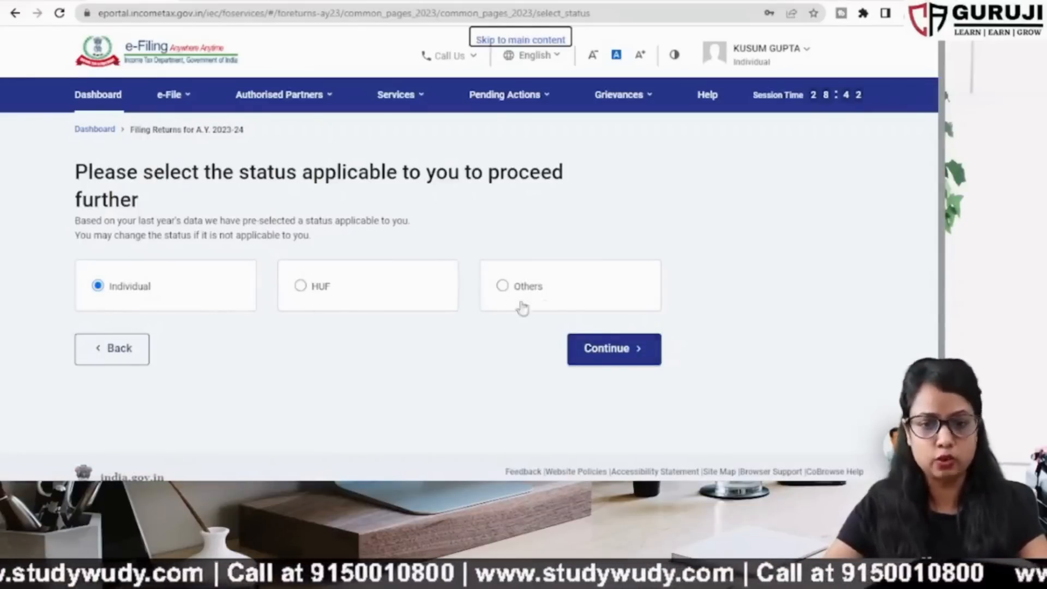
left_click(611, 349)
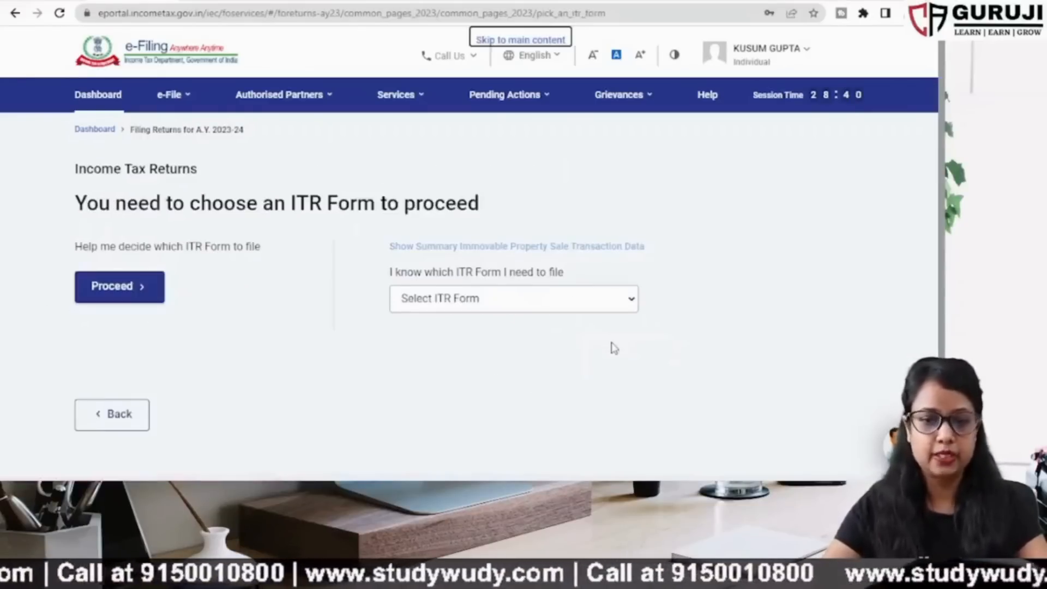
left_click(534, 310)
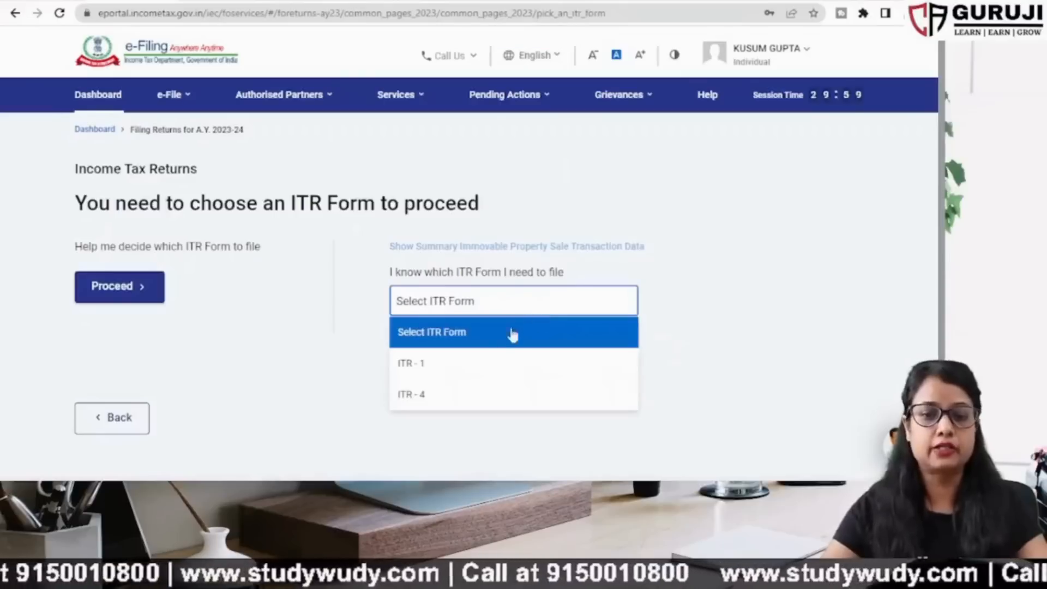
left_click(459, 364)
left_click(482, 437)
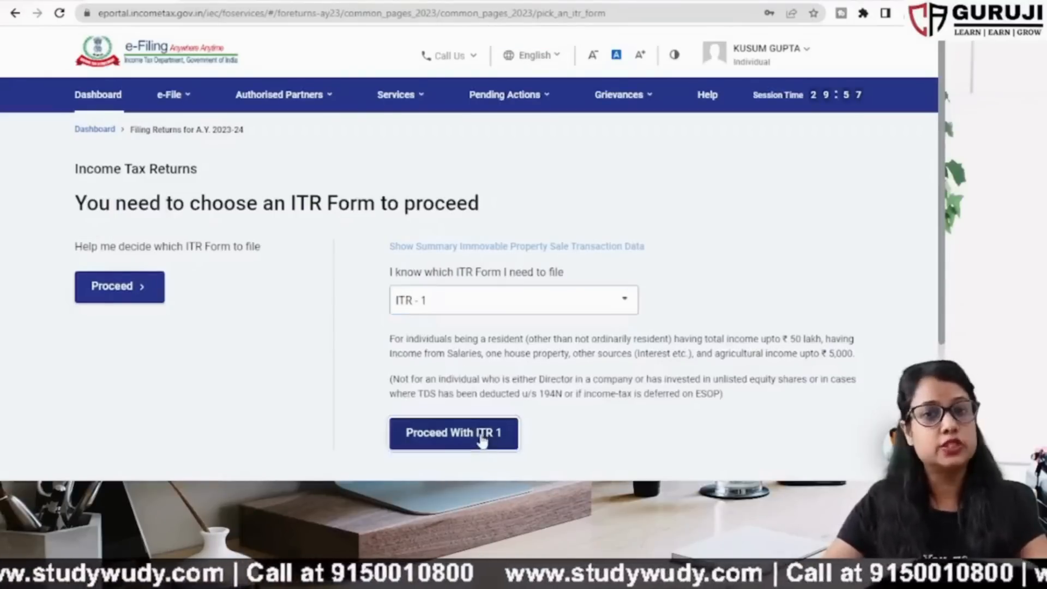
scroll(535, 367, "down", 2)
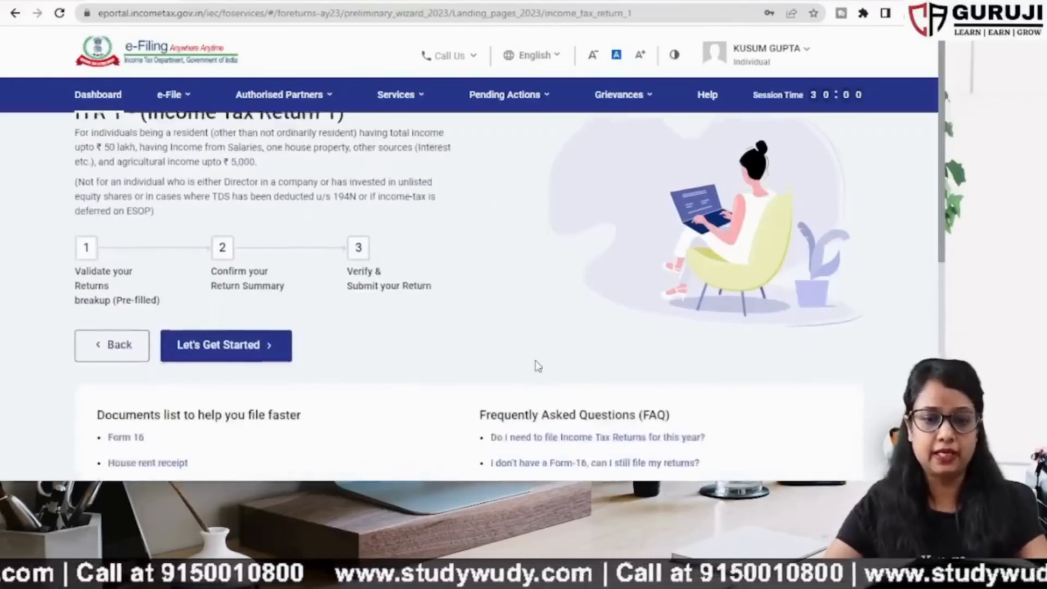
left_click(104, 310)
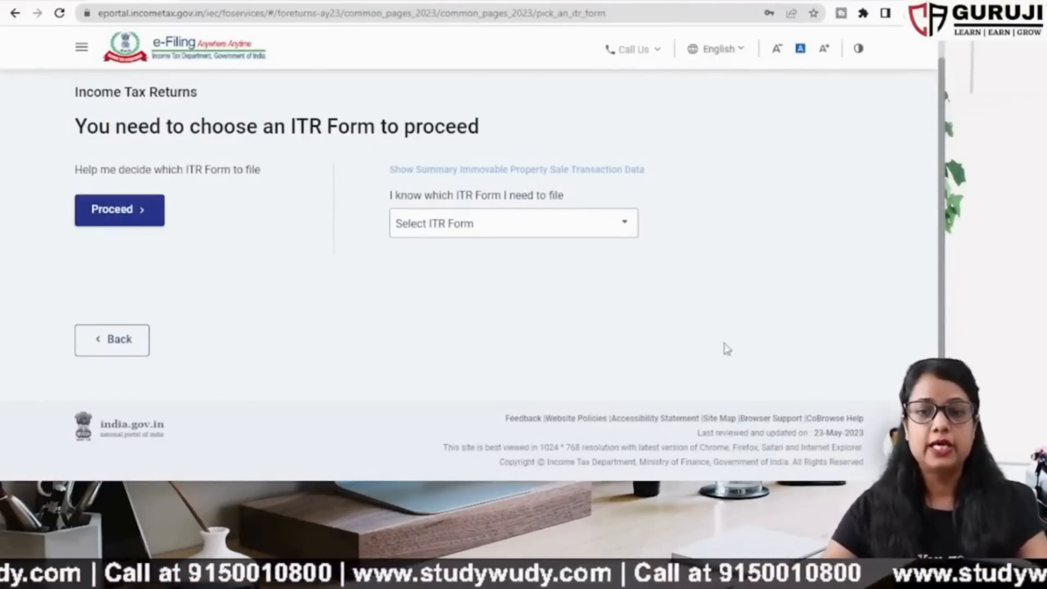
Choose ITR-1 as the form to file and get started with the return.
left_click(465, 224)
left_click(448, 285)
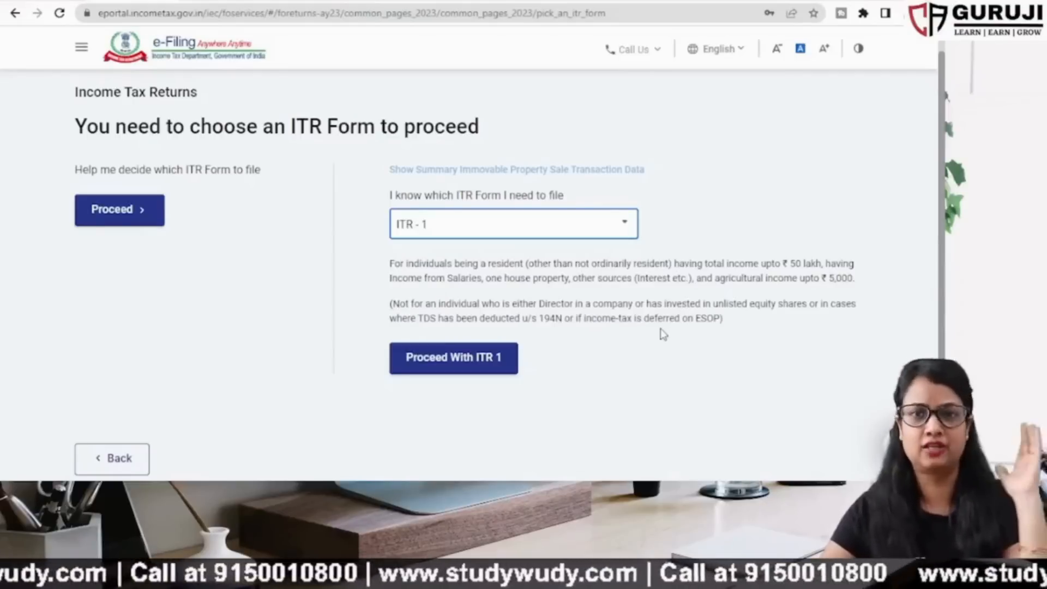
left_click(461, 368)
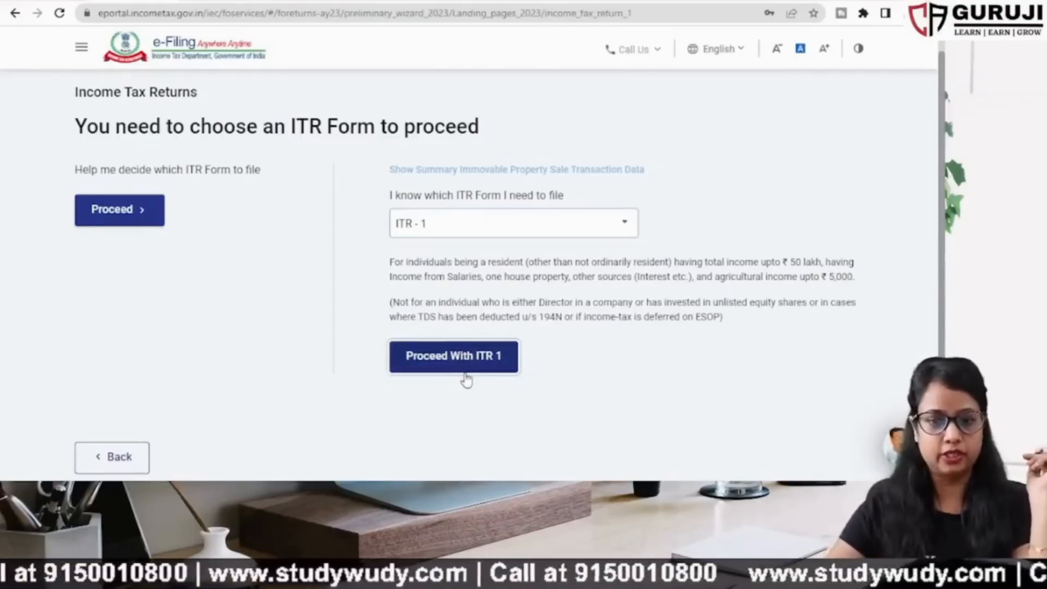
left_click(271, 415)
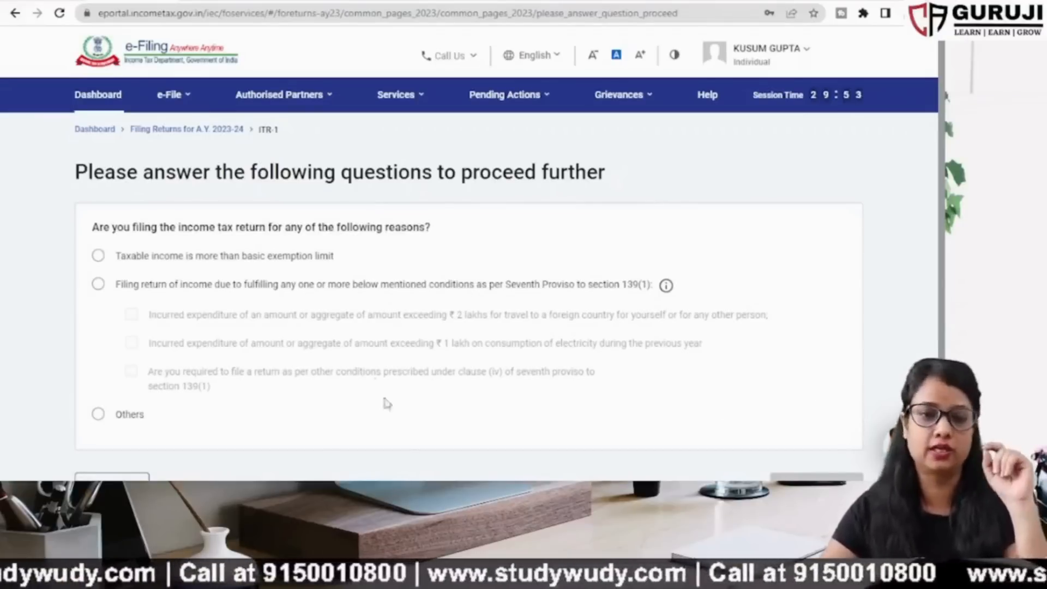
Give "Taxable income is more than basic exemption limit" as the reason for filing and continue to the return summary.
left_click(100, 255)
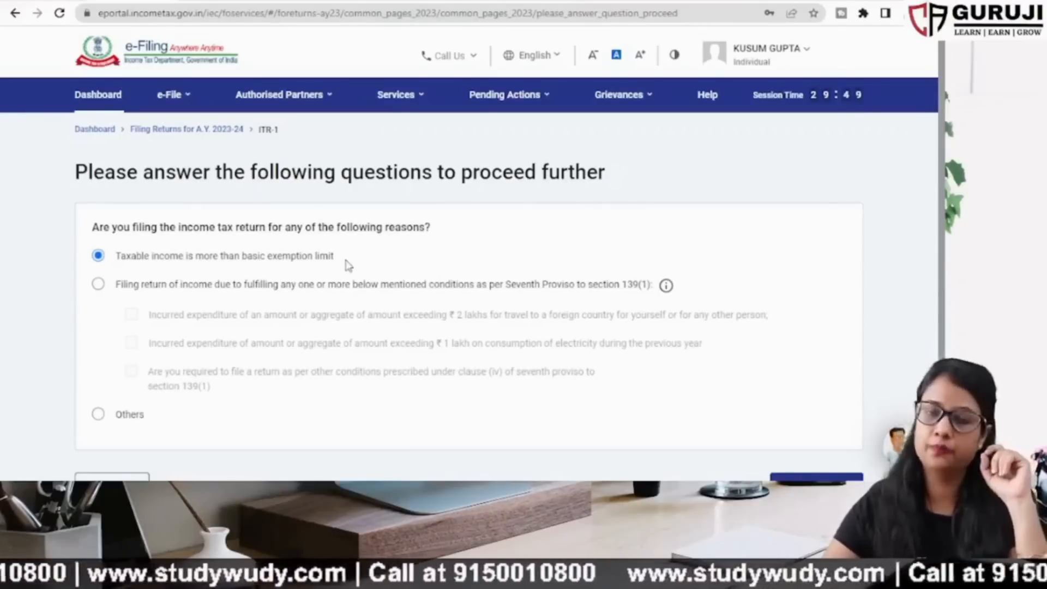
left_click(99, 284)
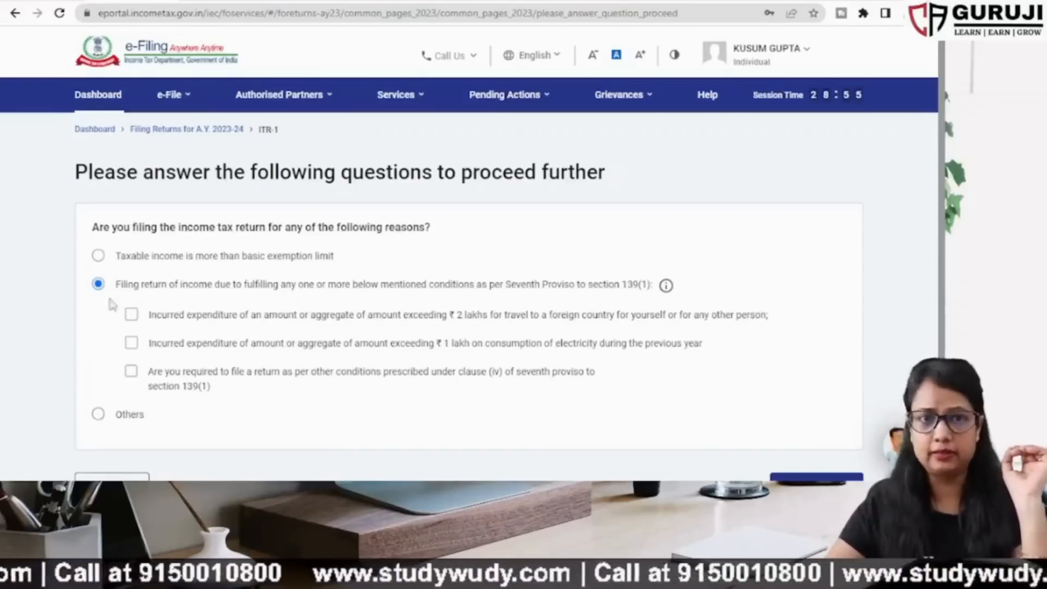
left_click(98, 256)
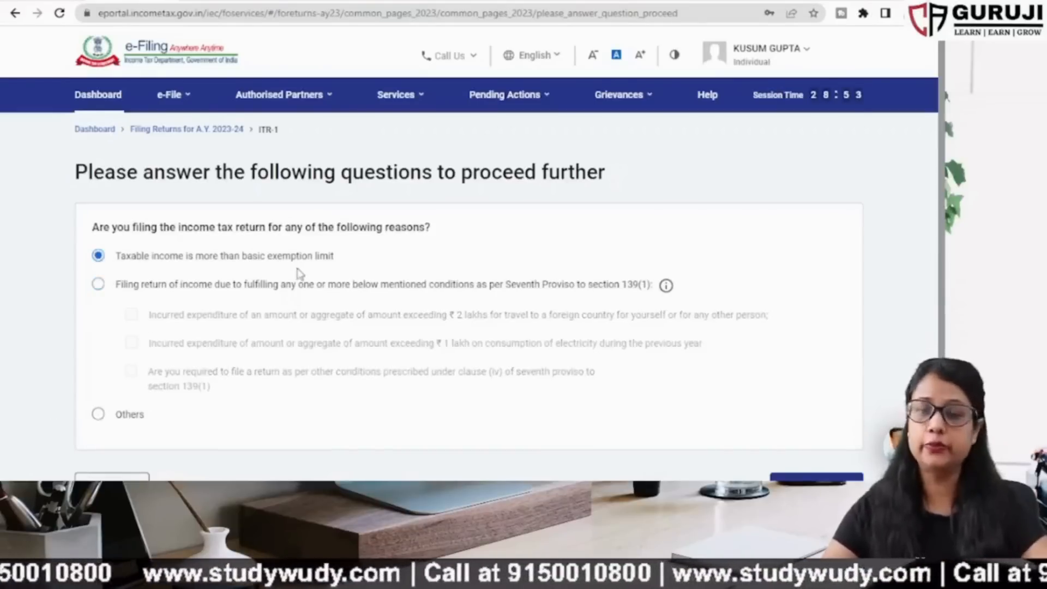
scroll(622, 308, "down", 3)
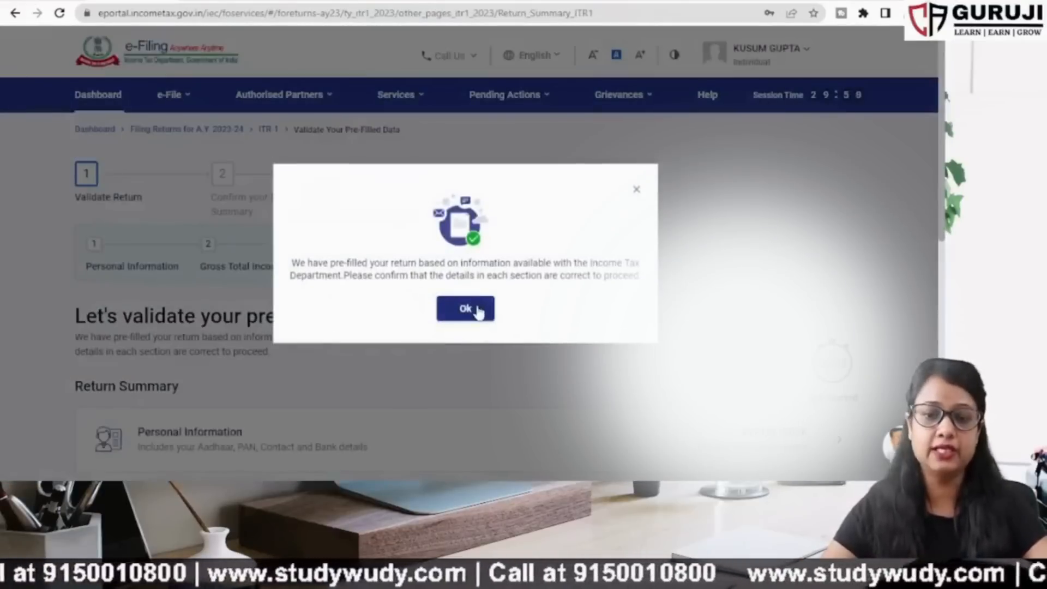
Acknowledge the pre-filled return notice and open the Personal Information section of the return summary.
left_click(475, 306)
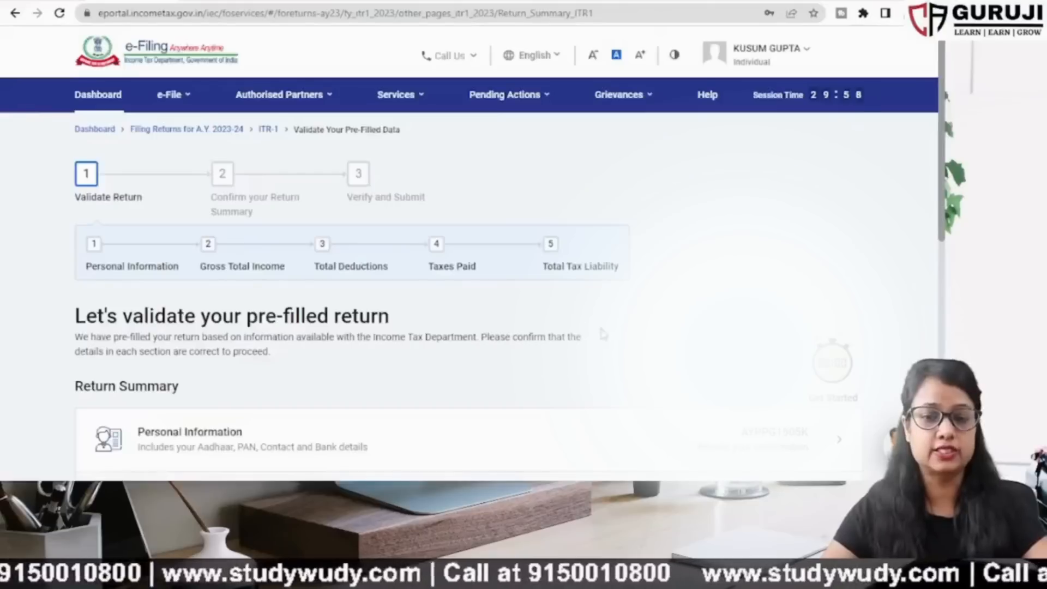
scroll(476, 306, "down", 3)
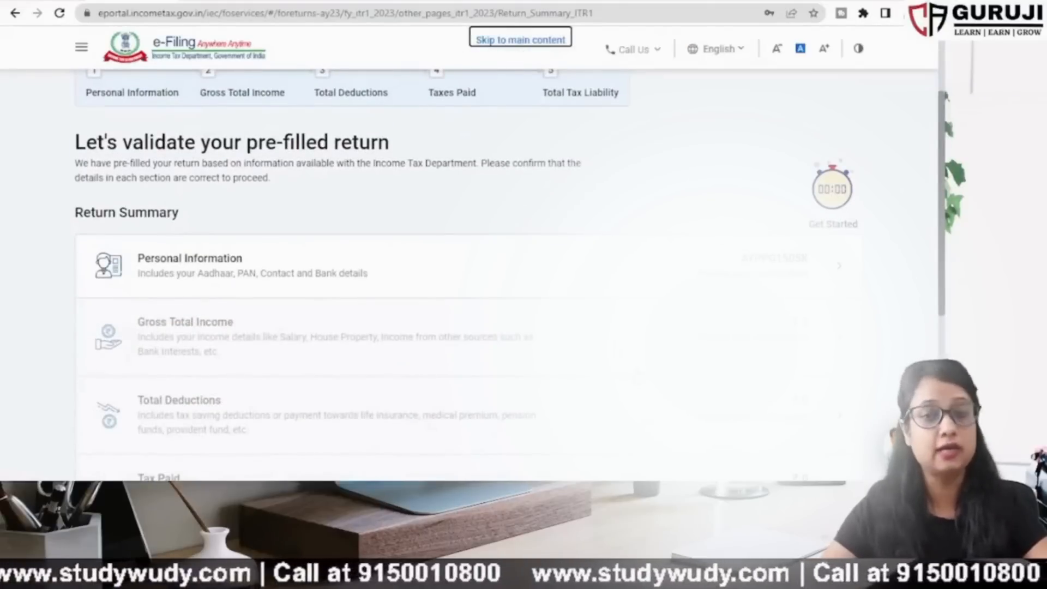
scroll(305, 134, "down", 3)
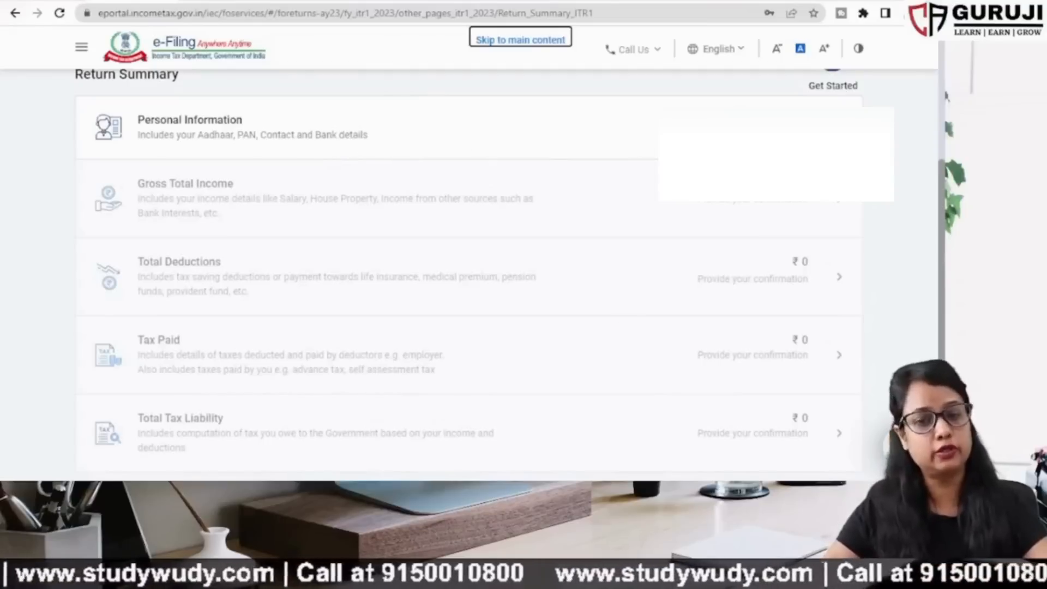
left_click(376, 155)
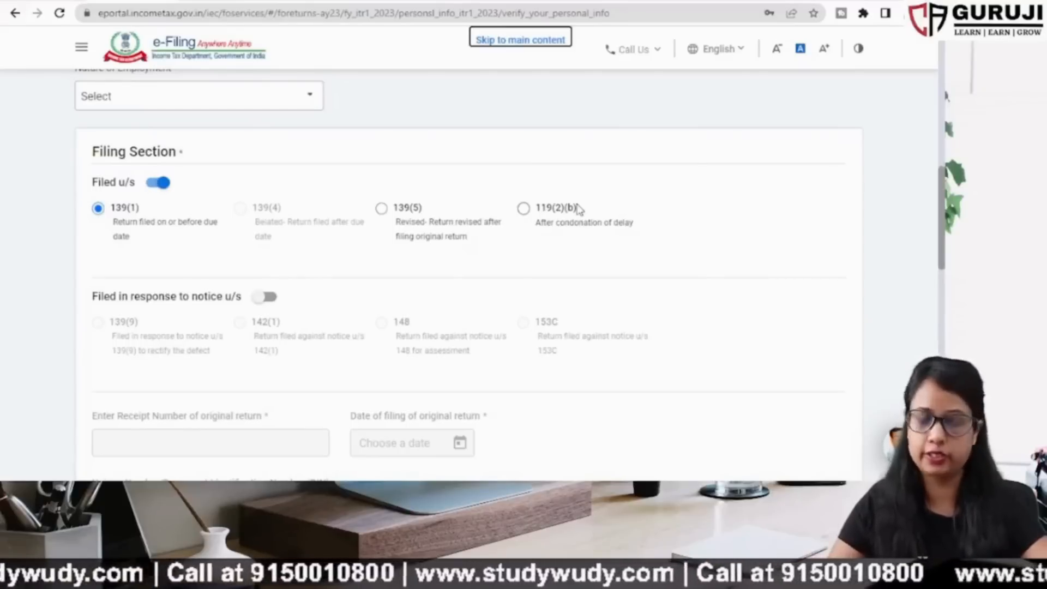
Set the nature of employment to Others and review the filing section down to the new tax regime question.
left_click(140, 98)
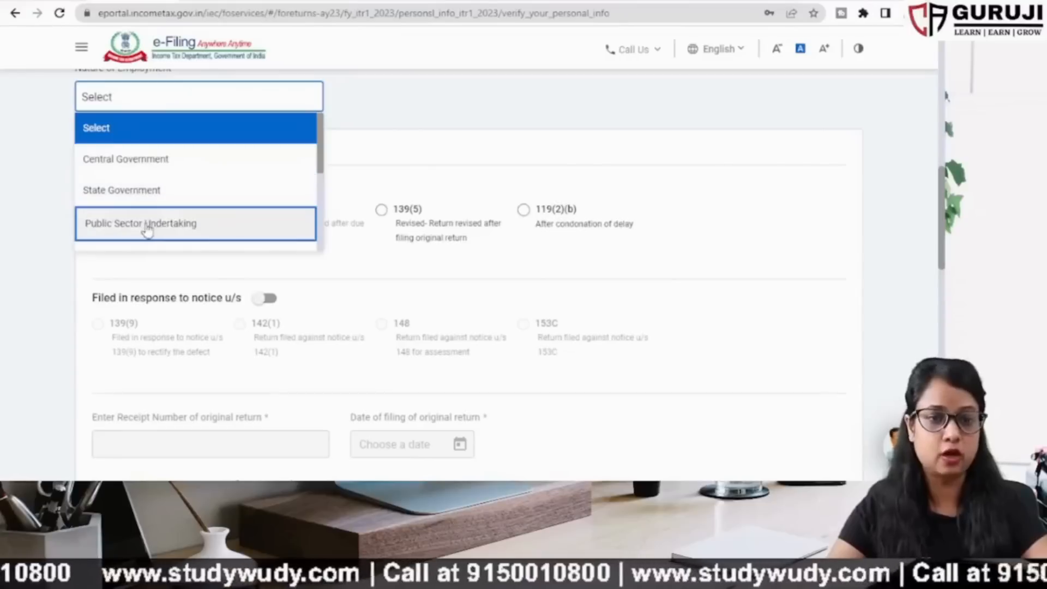
scroll(159, 194, "down", 2)
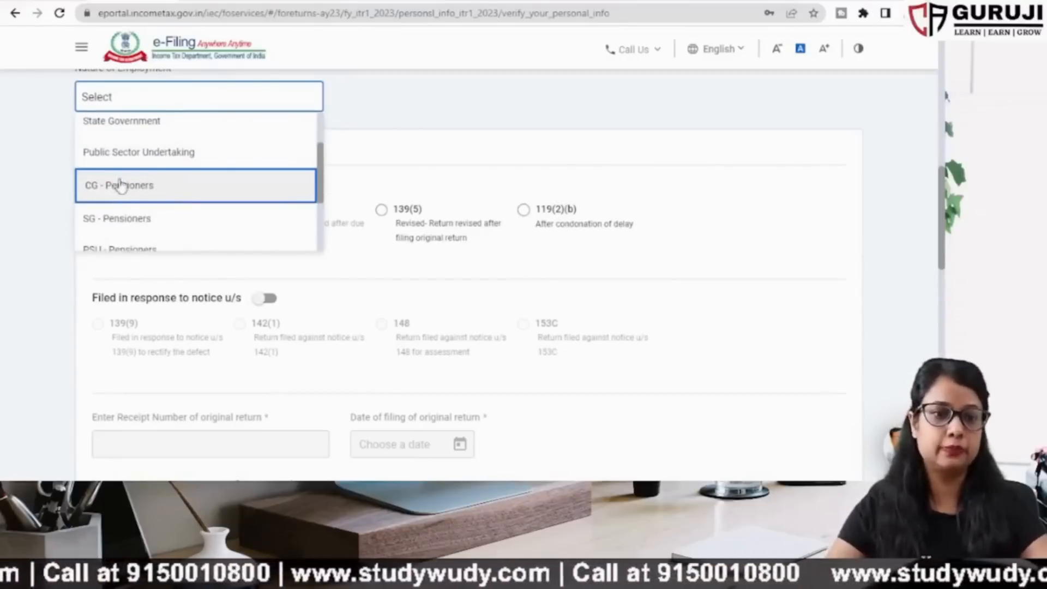
scroll(164, 196, "down", 3)
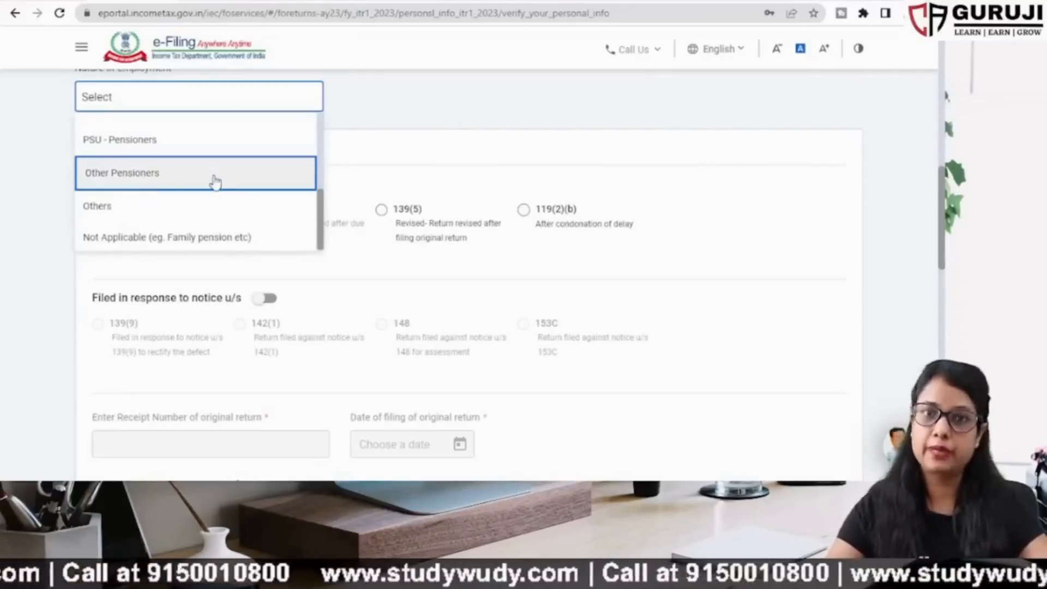
left_click(111, 207)
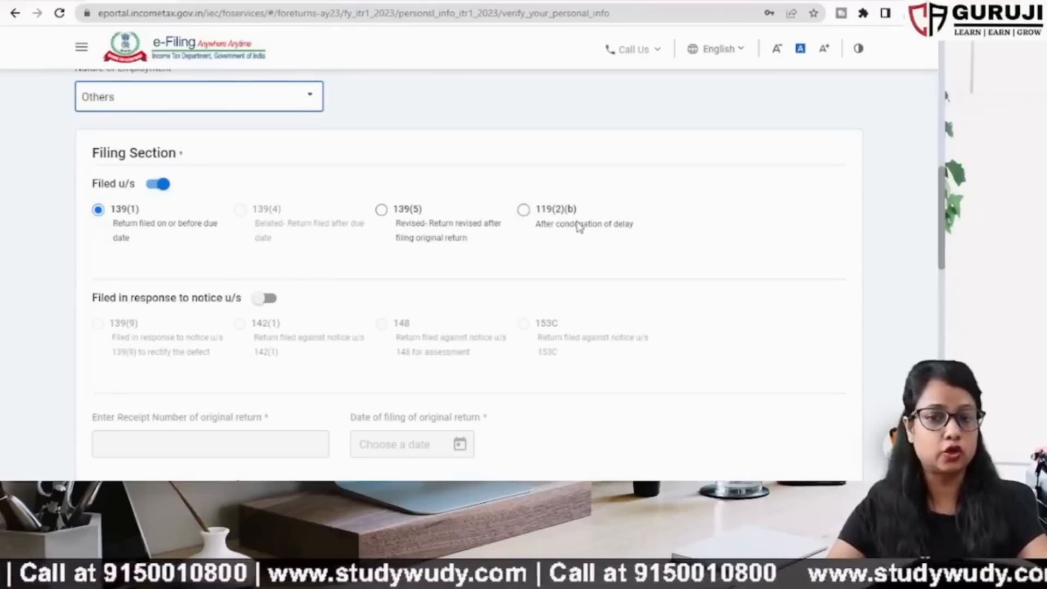
scroll(510, 260, "down", 2)
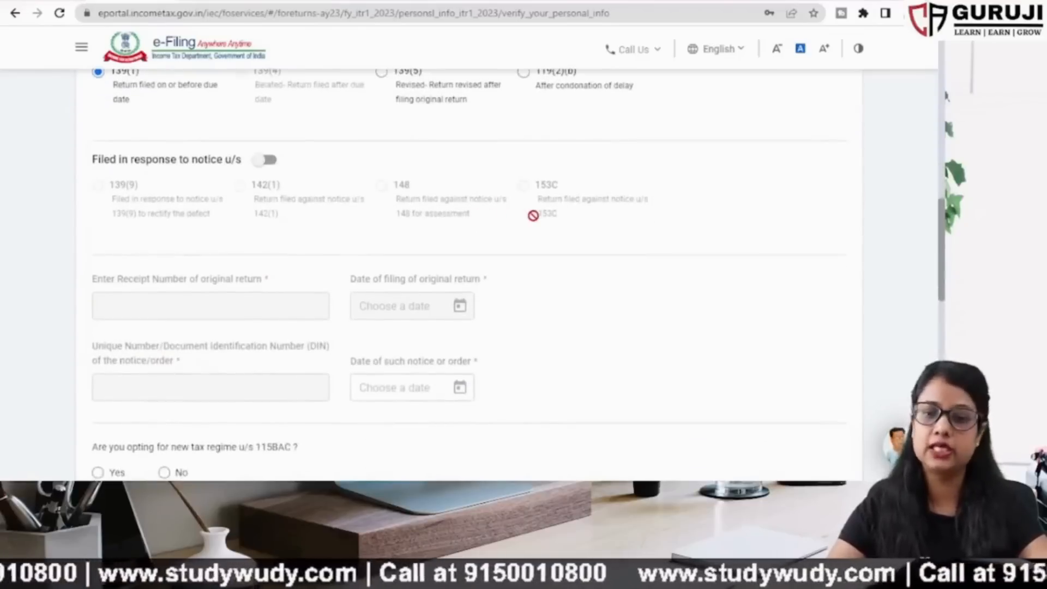
scroll(534, 215, "up", 1)
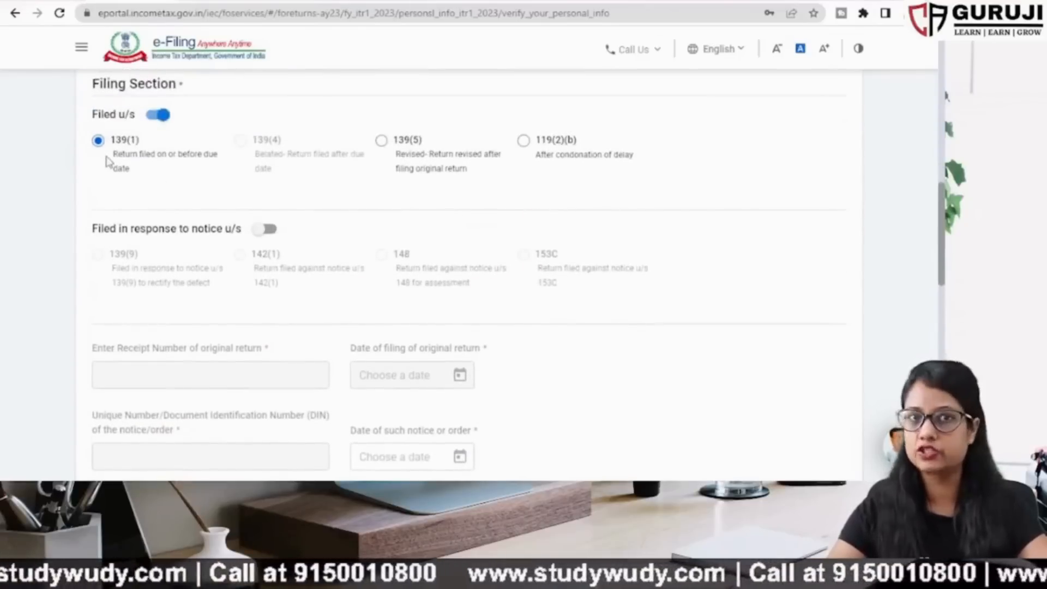
scroll(619, 224, "down", 5)
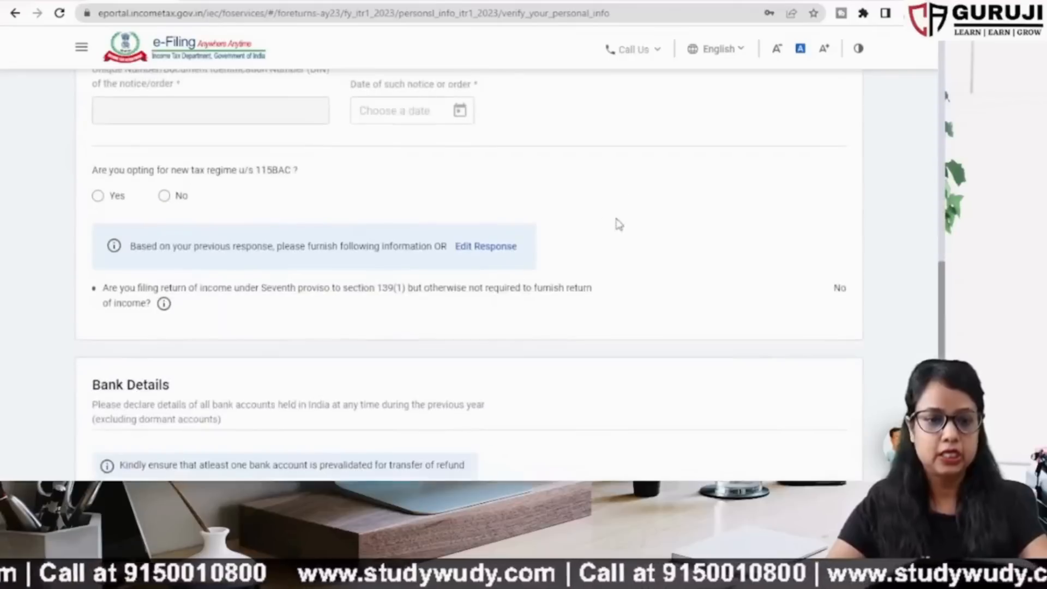
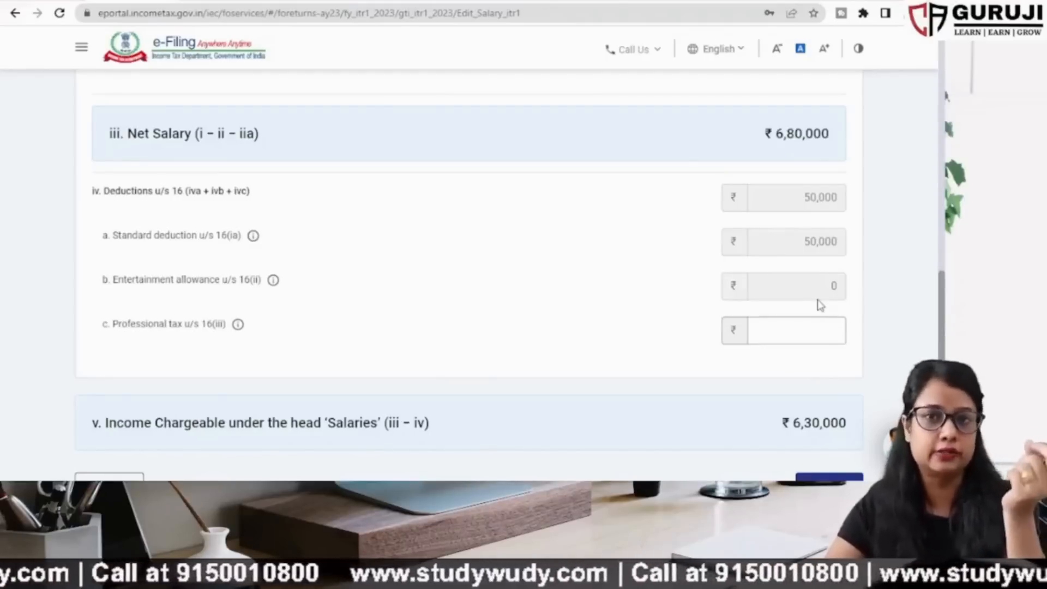
Enter 0 as the professional tax u/s 16(iii) in the salary deductions.
scroll(576, 307, "down", 1)
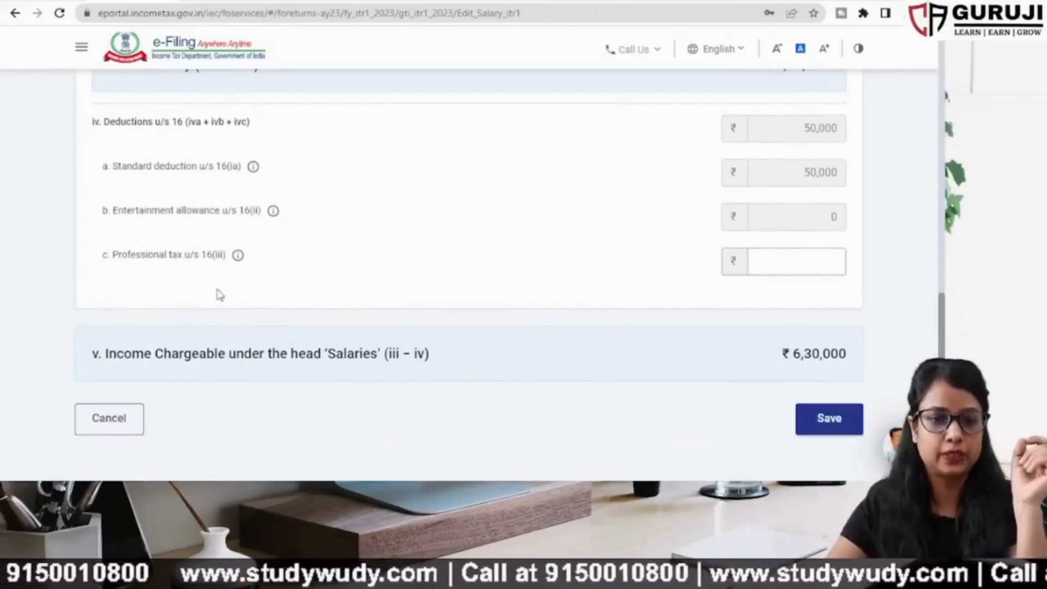
left_click(803, 262)
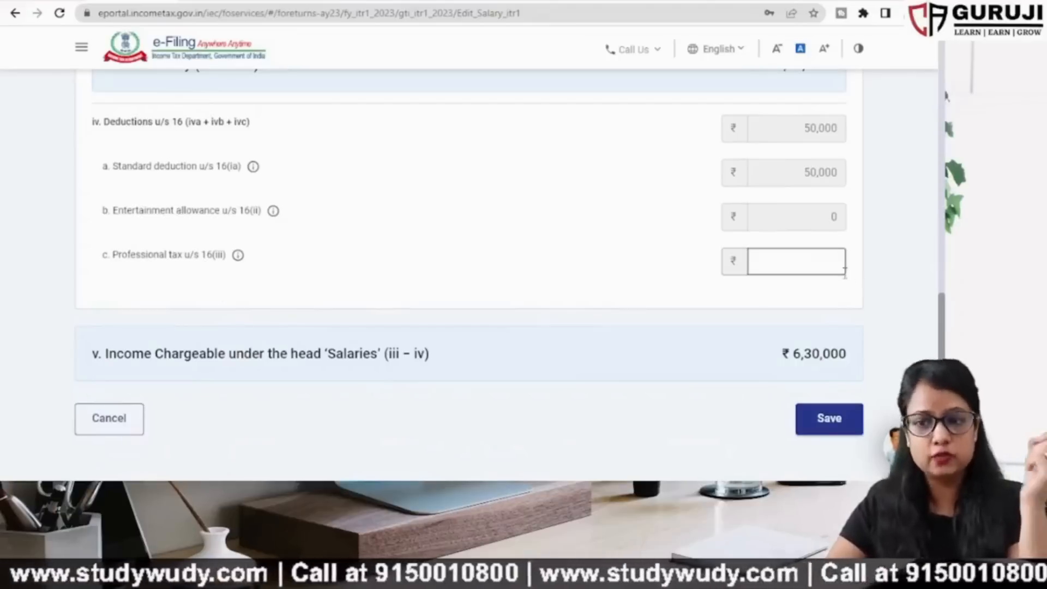
type("0")
left_click(563, 261)
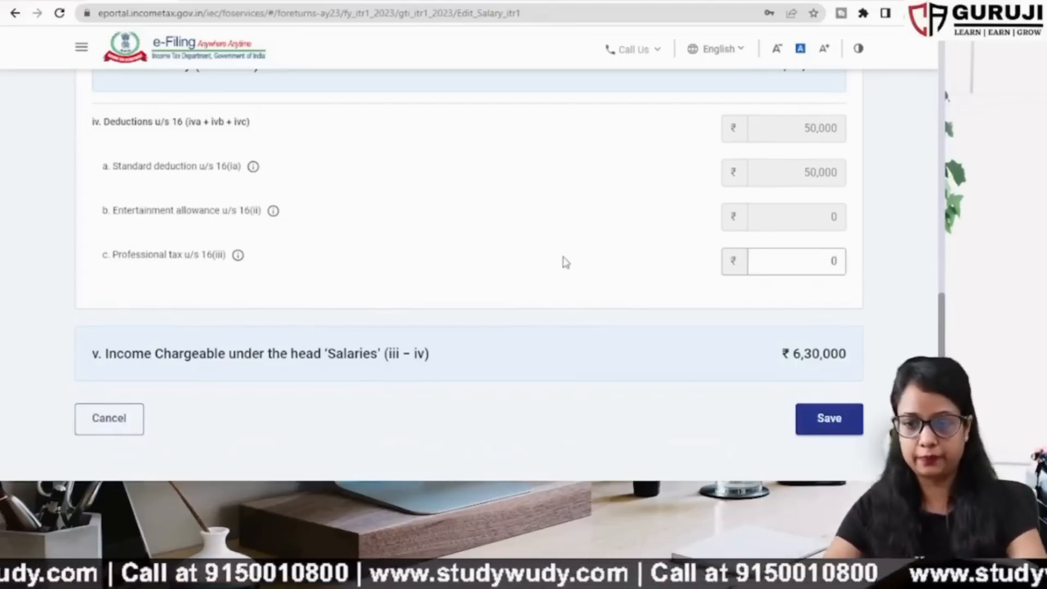
Set the nature of the first exempt allowance to Sec 10(13A)-Allowance to meet expenditure incurred on house rent.
scroll(563, 261, "down", 1)
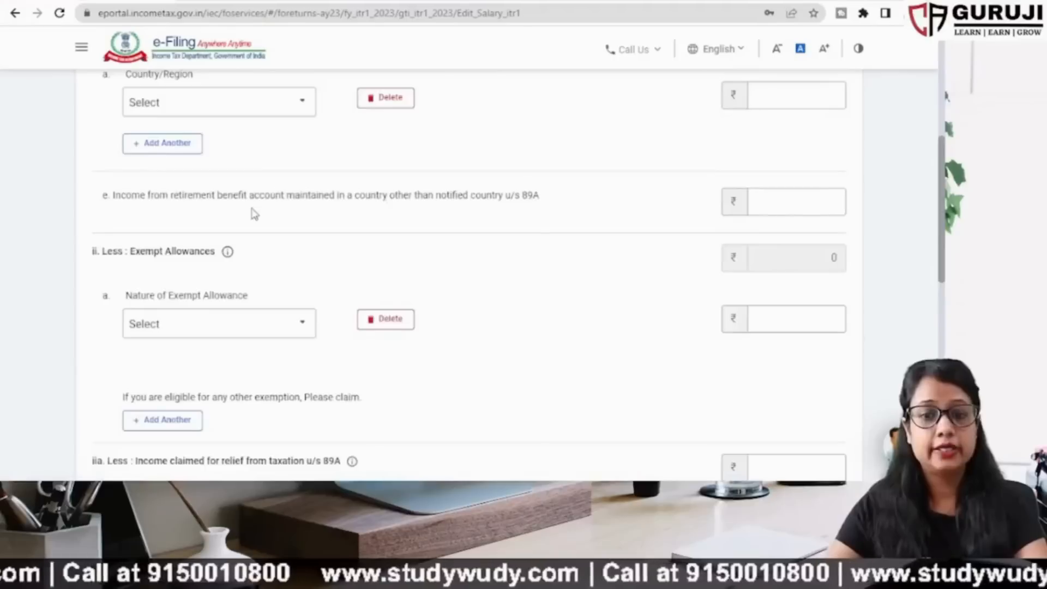
scroll(253, 212, "down", 1)
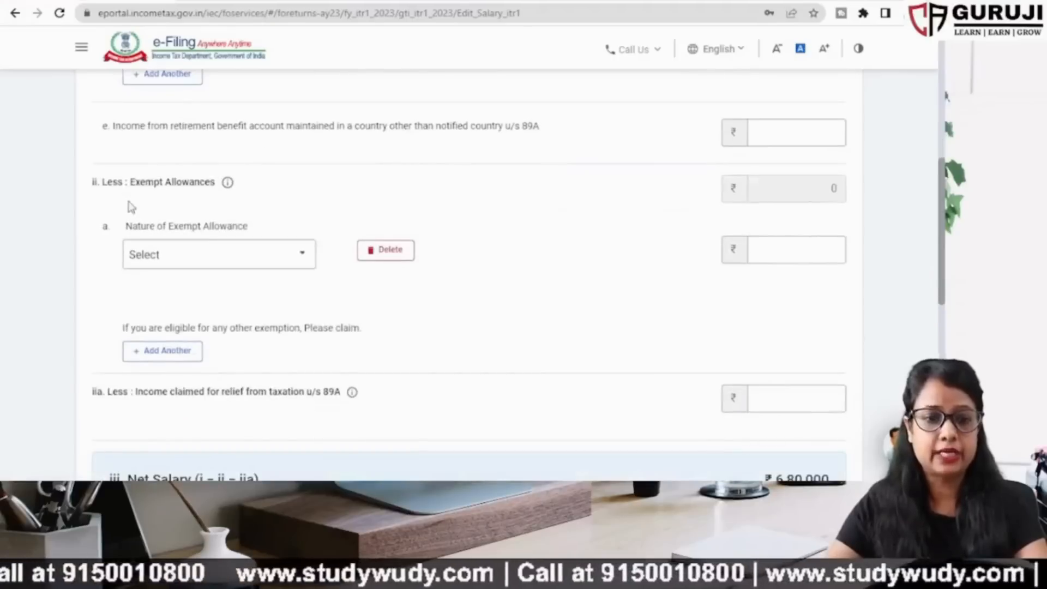
scroll(224, 206, "down", 1)
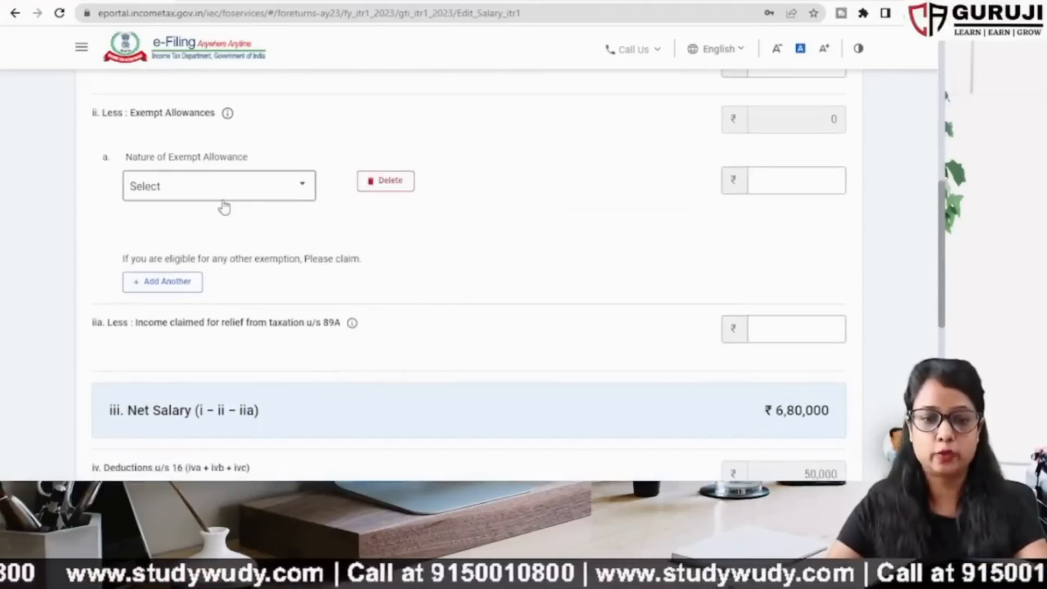
scroll(224, 207, "up", 1)
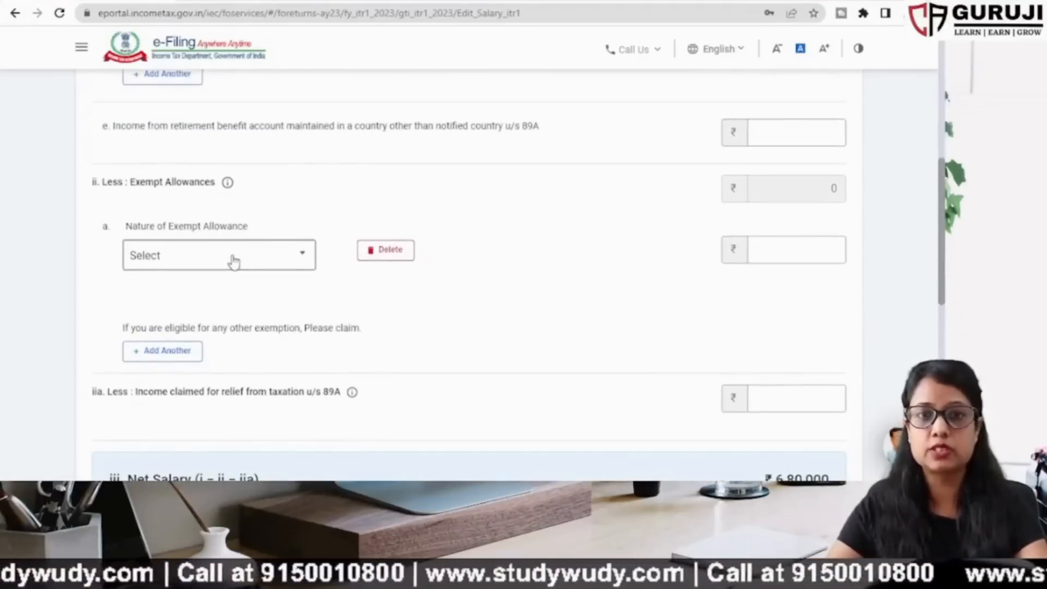
left_click(234, 260)
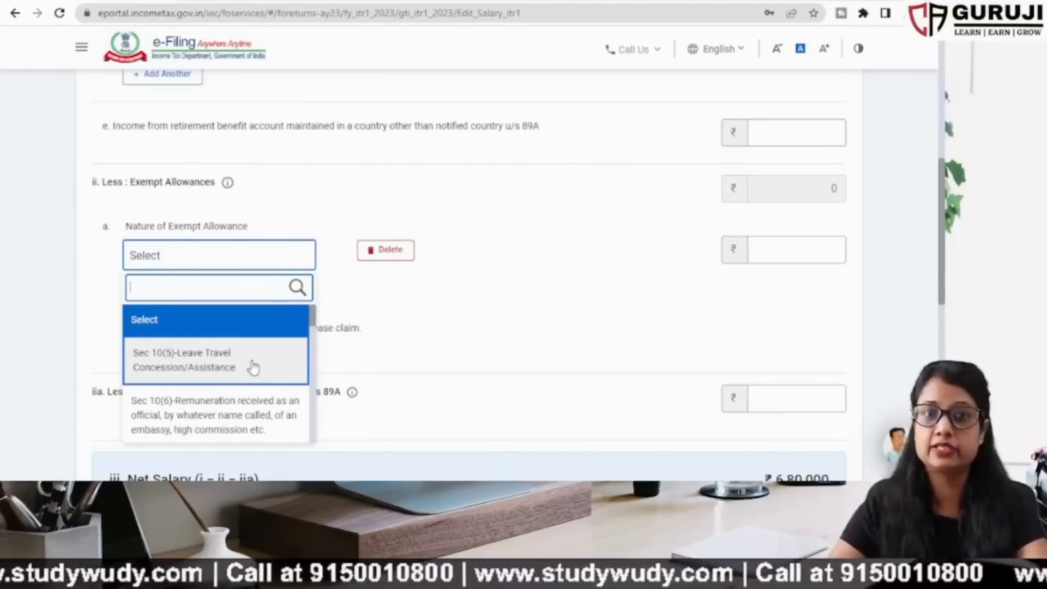
scroll(193, 371, "down", 1)
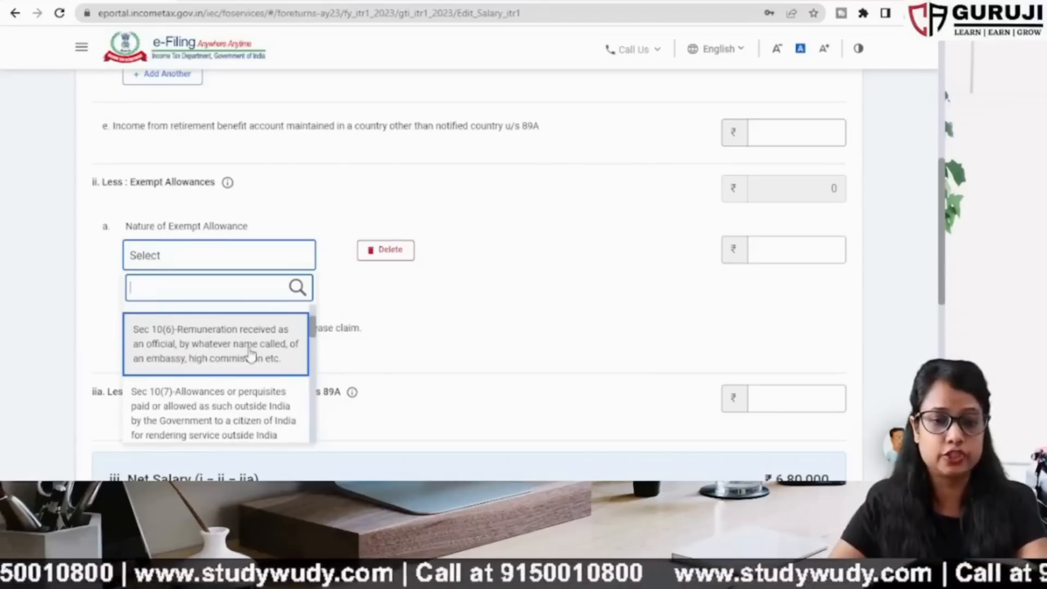
scroll(264, 354, "down", 3)
scroll(261, 355, "up", 1)
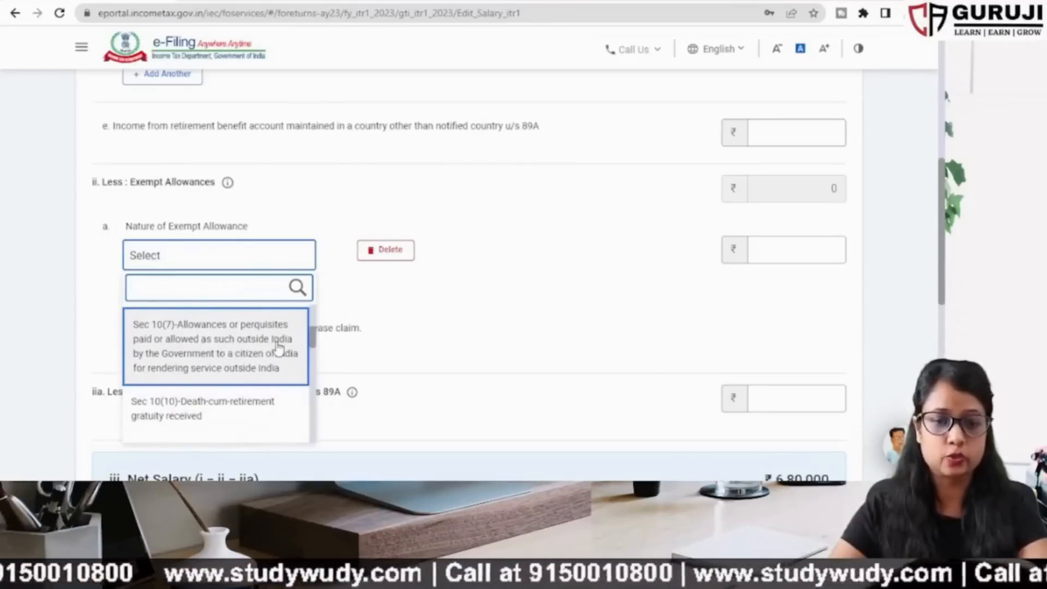
scroll(270, 349, "down", 1)
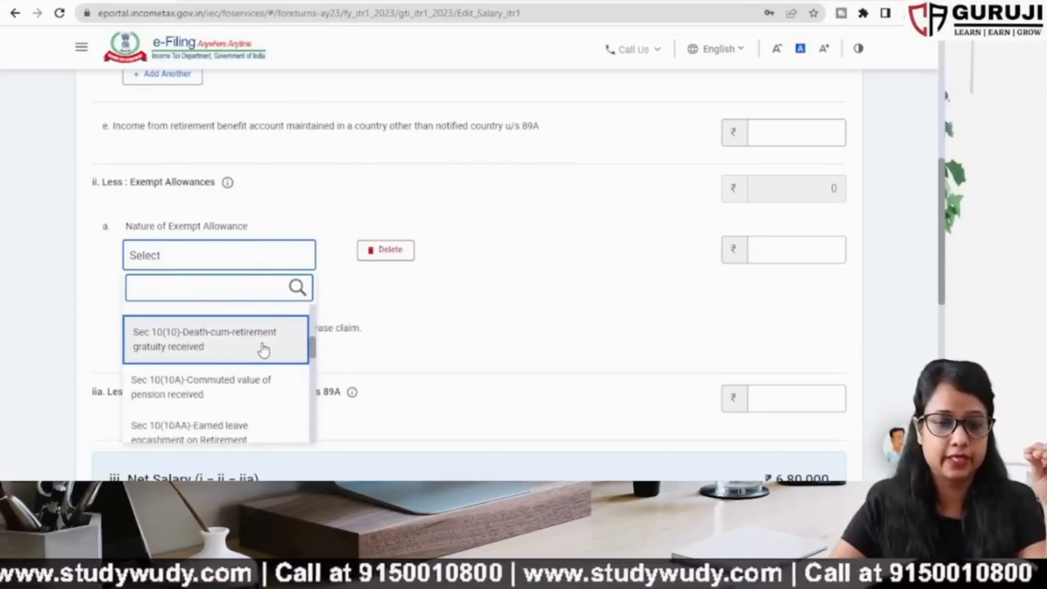
scroll(247, 404, "down", 1)
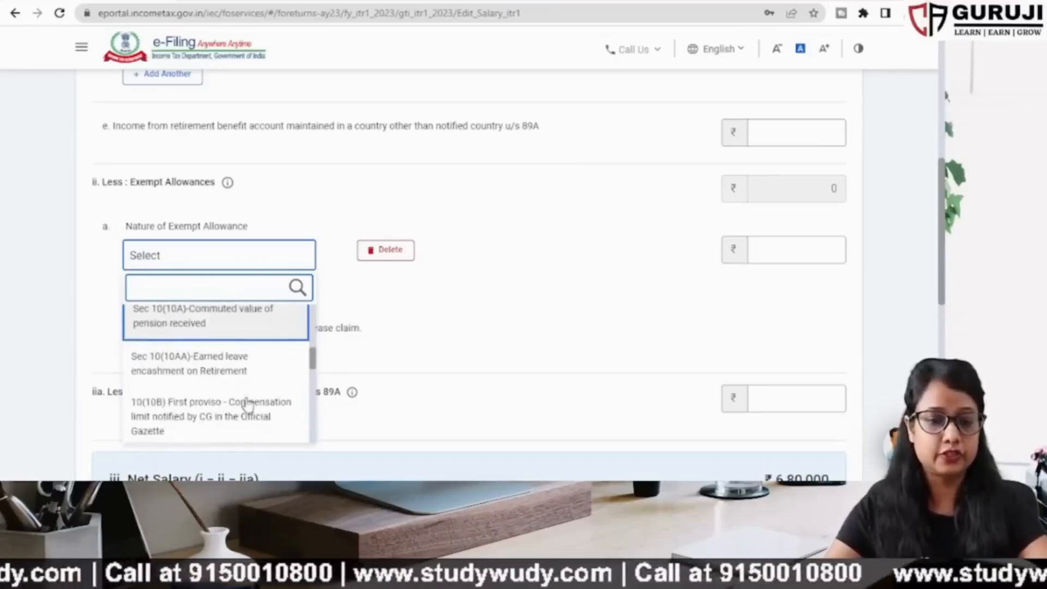
scroll(256, 376, "down", 1)
scroll(265, 380, "down", 1)
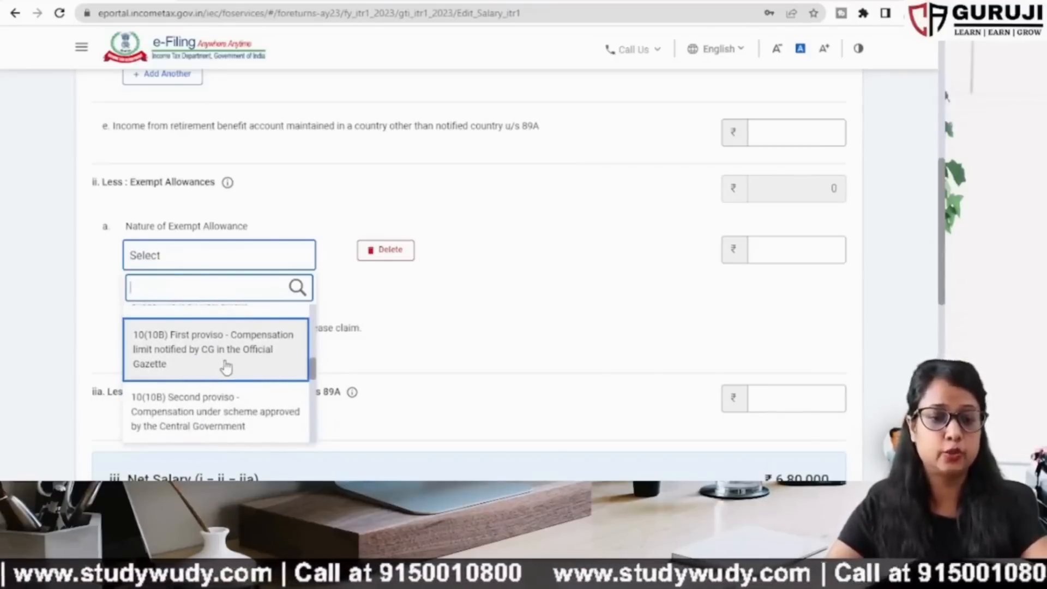
scroll(244, 368, "down", 1)
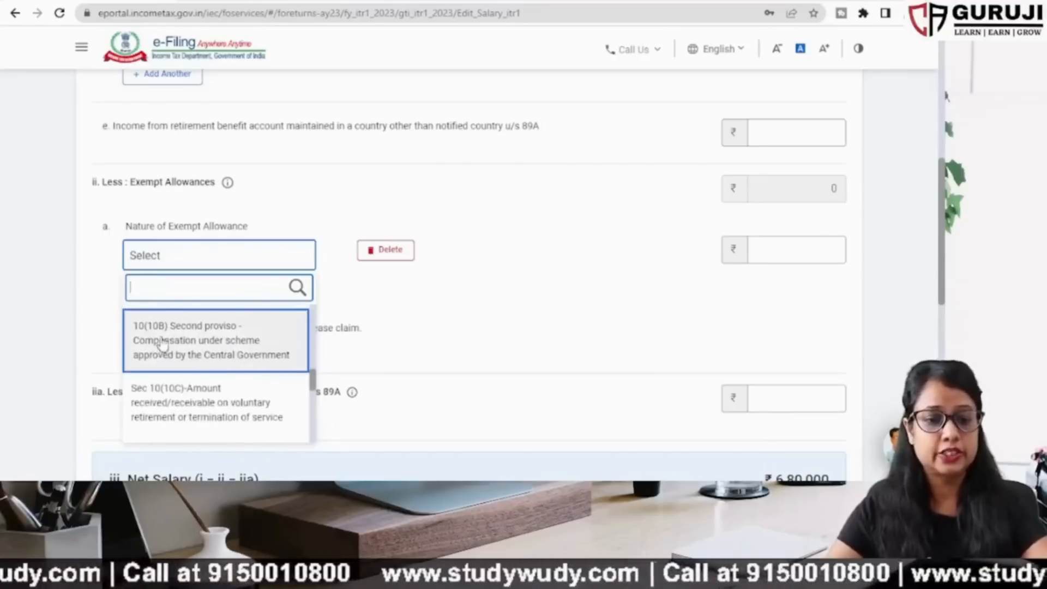
scroll(236, 360, "down", 1)
scroll(188, 345, "down", 1)
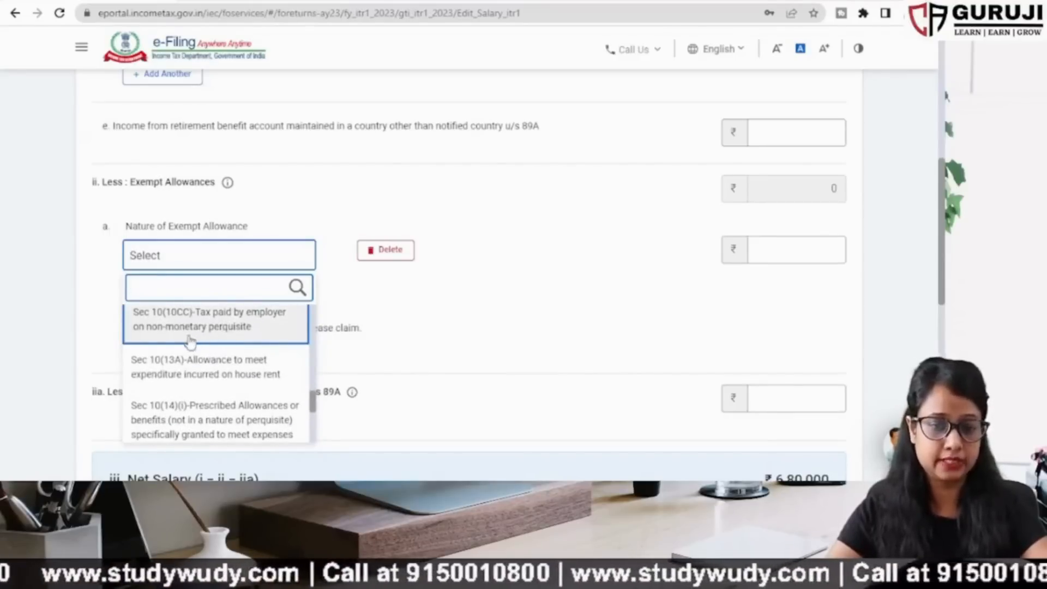
scroll(240, 341, "down", 1)
scroll(205, 342, "up", 2)
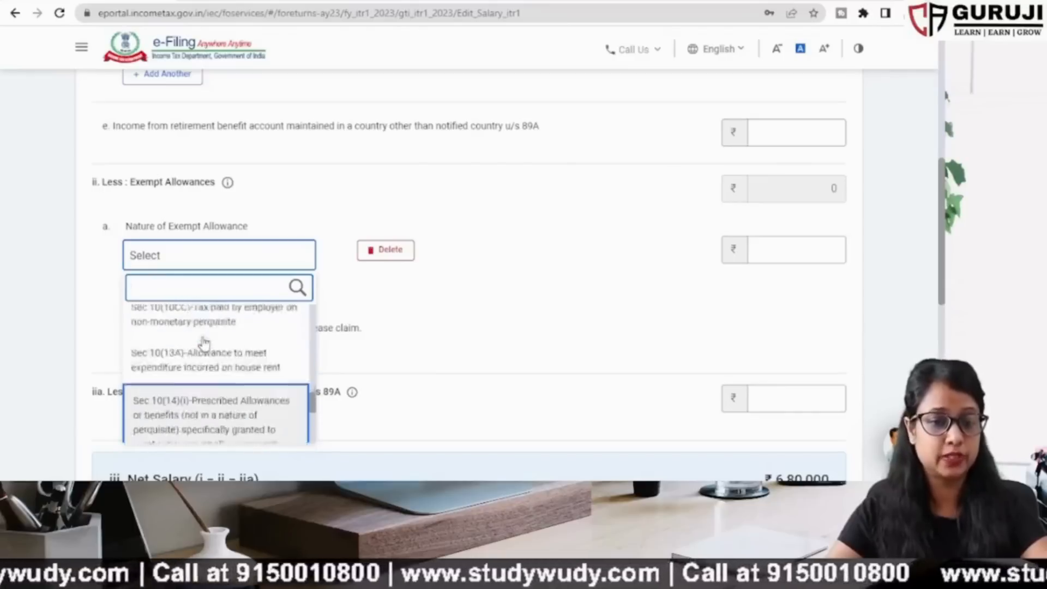
scroll(180, 382, "down", 1)
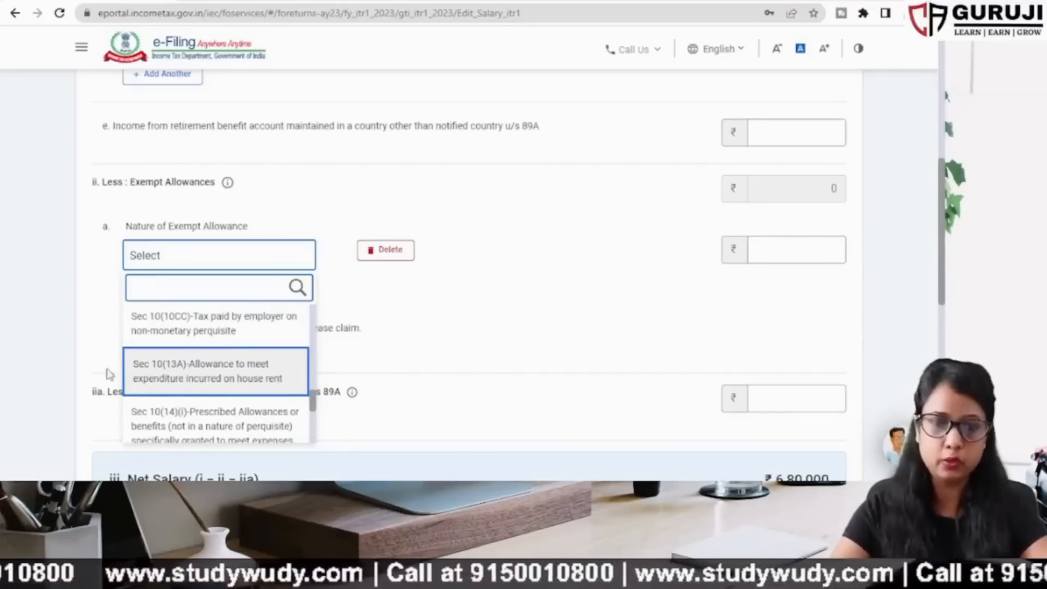
left_click(217, 375)
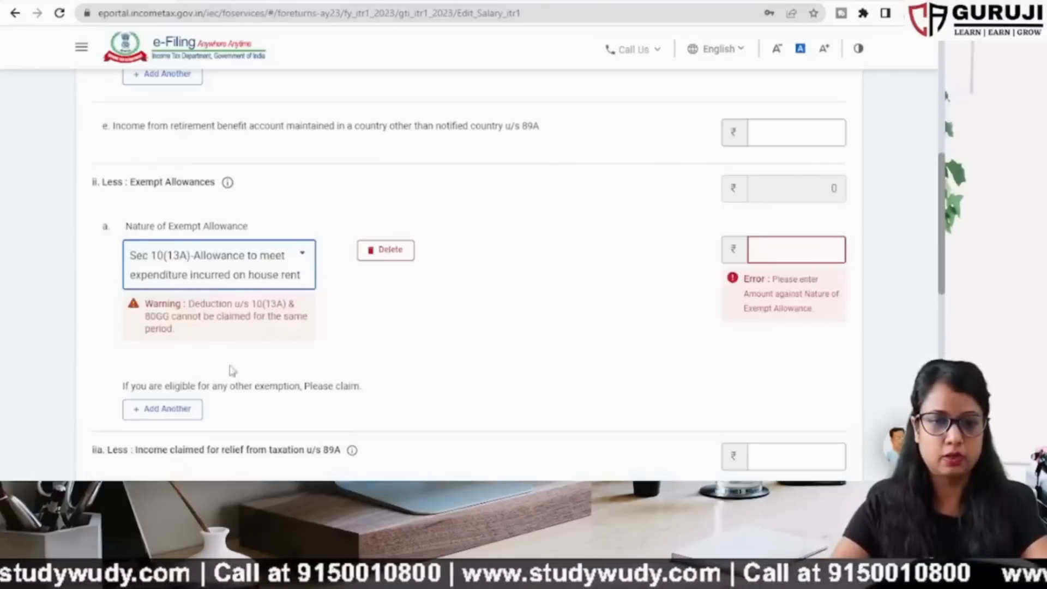
Set the amount of the house rent exempt allowance to 0.
left_click(805, 255)
type("20")
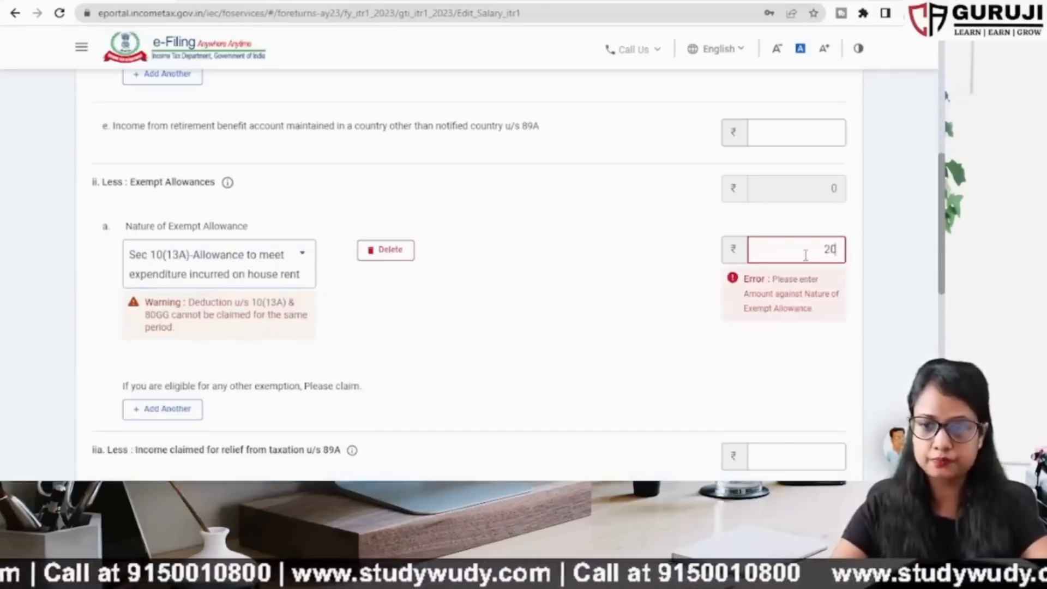
double_click(806, 256)
type("0")
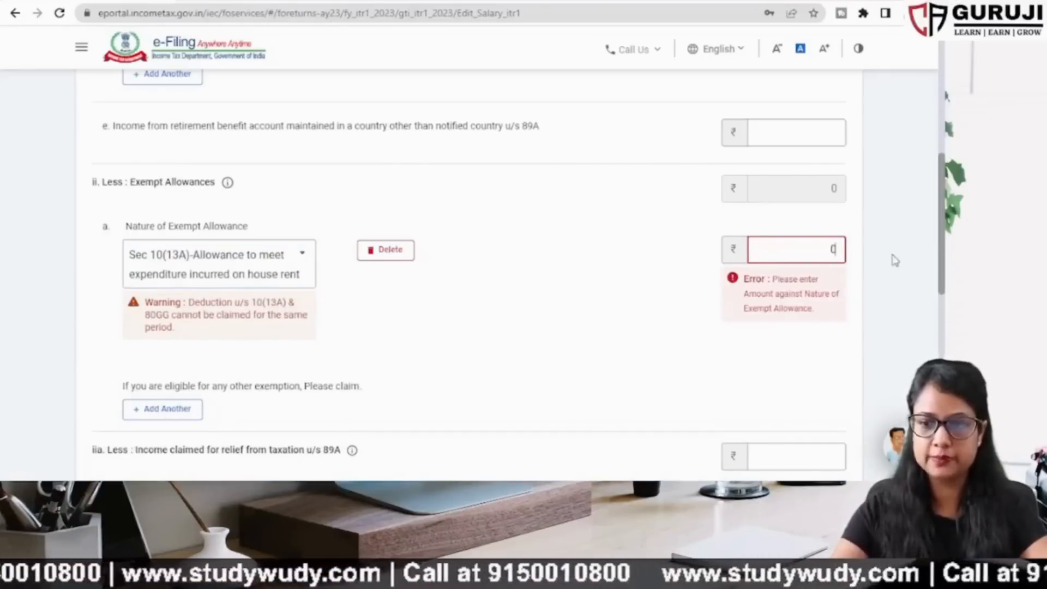
Add a second exempt allowance entry and set its nature to Any Other.
scroll(498, 264, "down", 1)
left_click(147, 344)
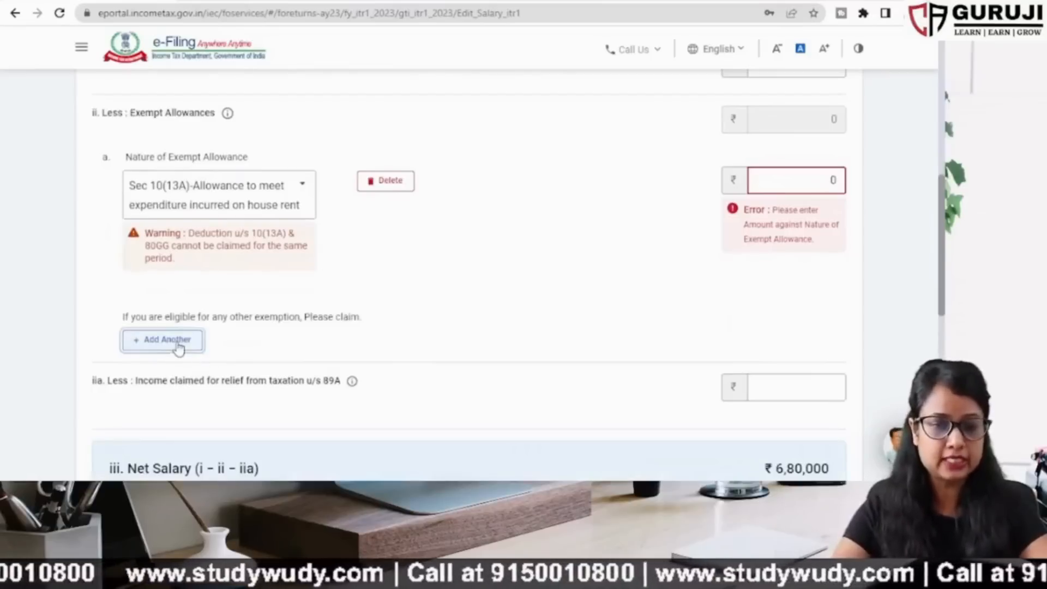
left_click(219, 339)
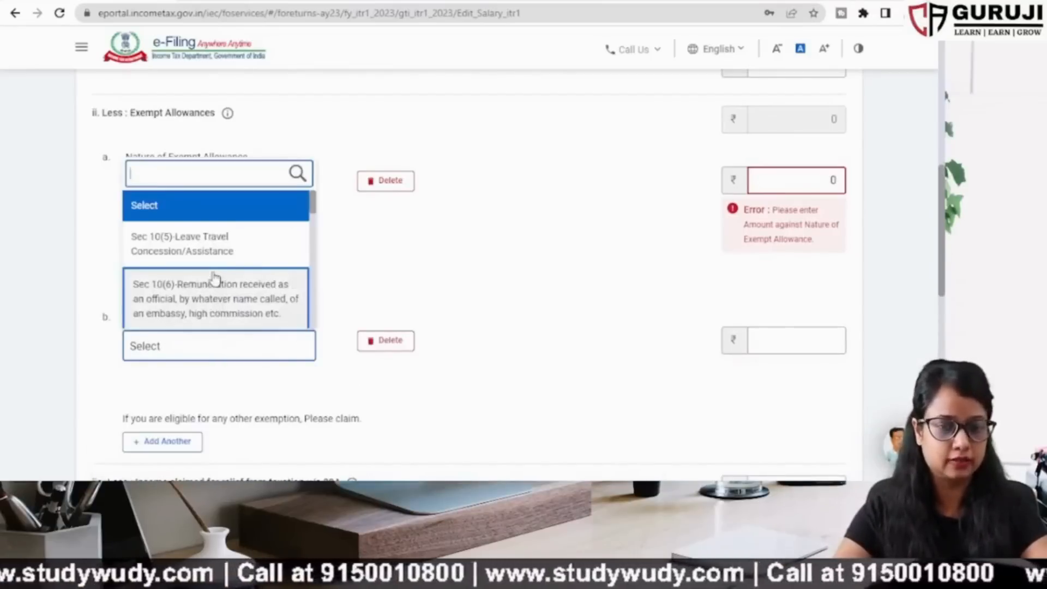
scroll(214, 277, "down", 5)
scroll(214, 279, "down", 4)
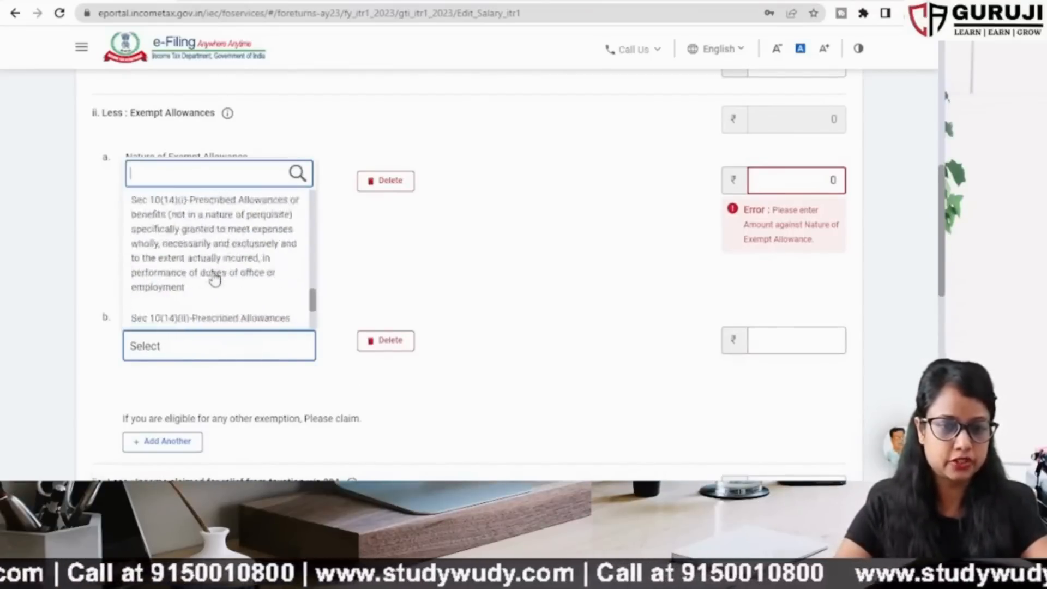
scroll(215, 279, "up", 5)
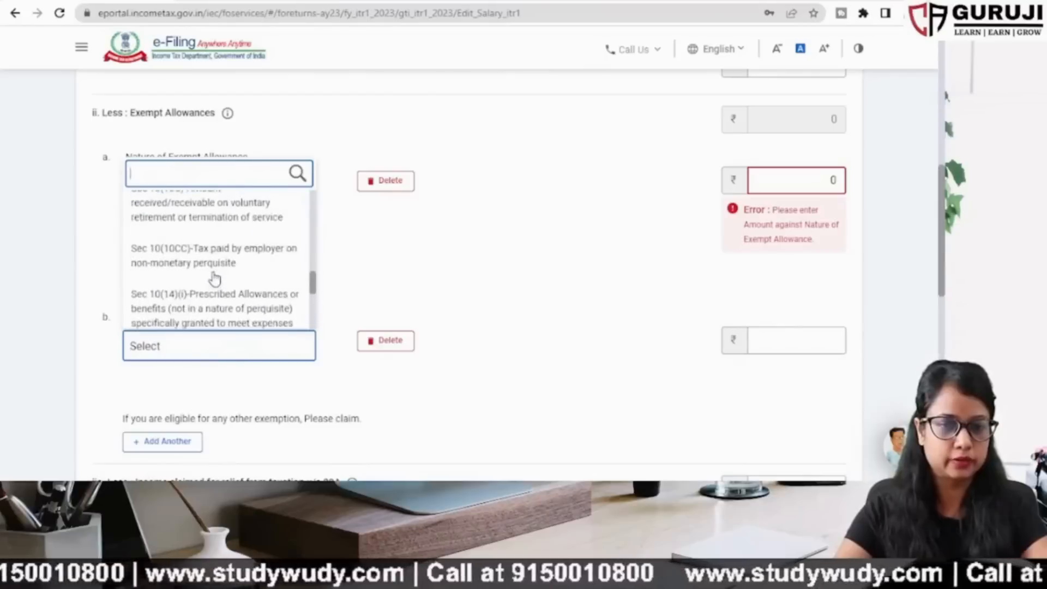
scroll(215, 279, "up", 2)
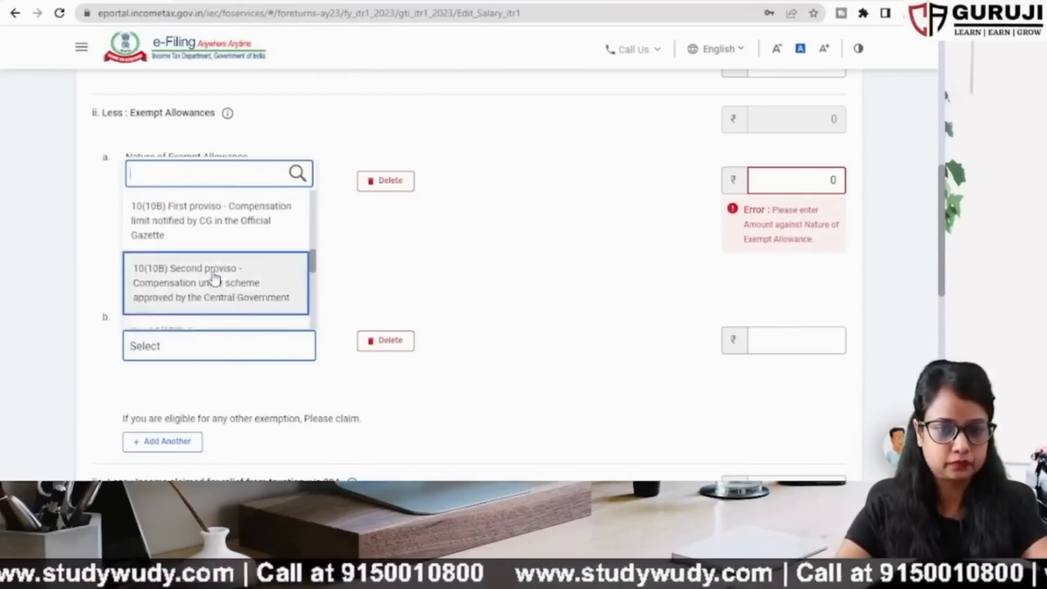
scroll(215, 278, "down", 3)
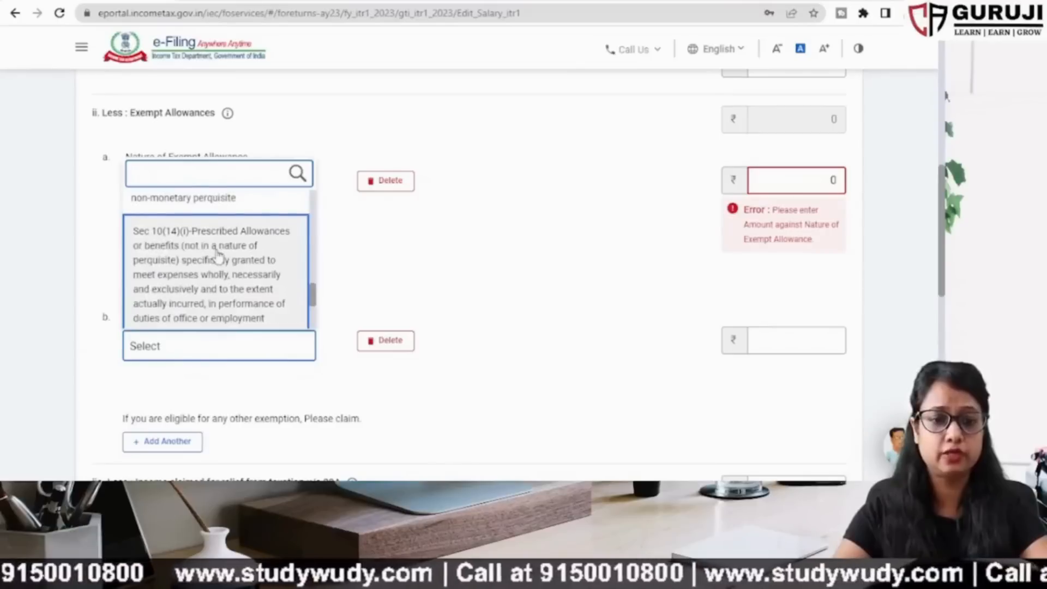
scroll(194, 297, "down", 2)
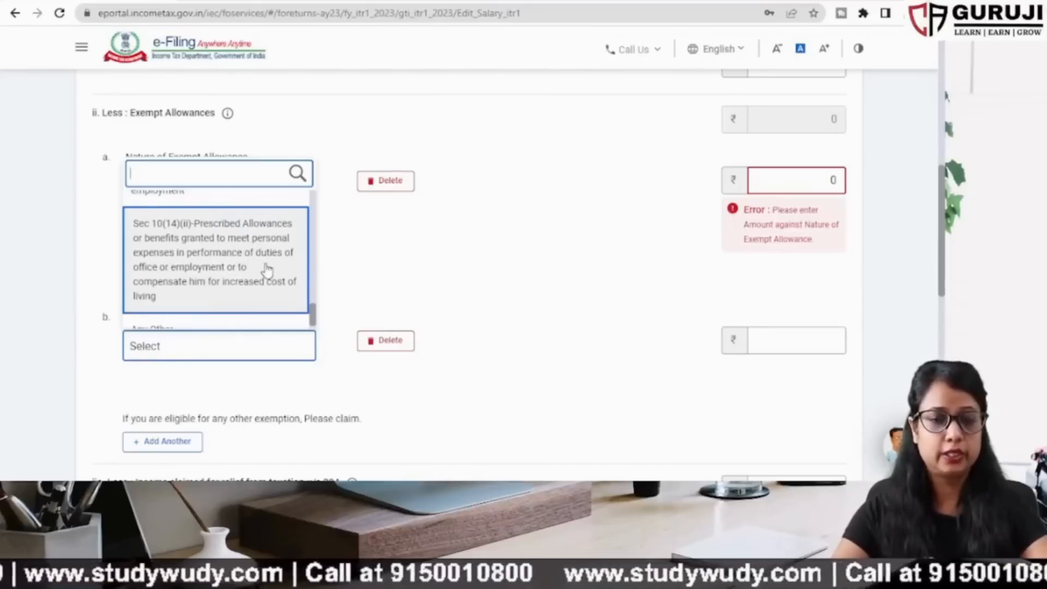
scroll(264, 270, "up", 3)
scroll(241, 312, "down", 2)
scroll(243, 315, "down", 2)
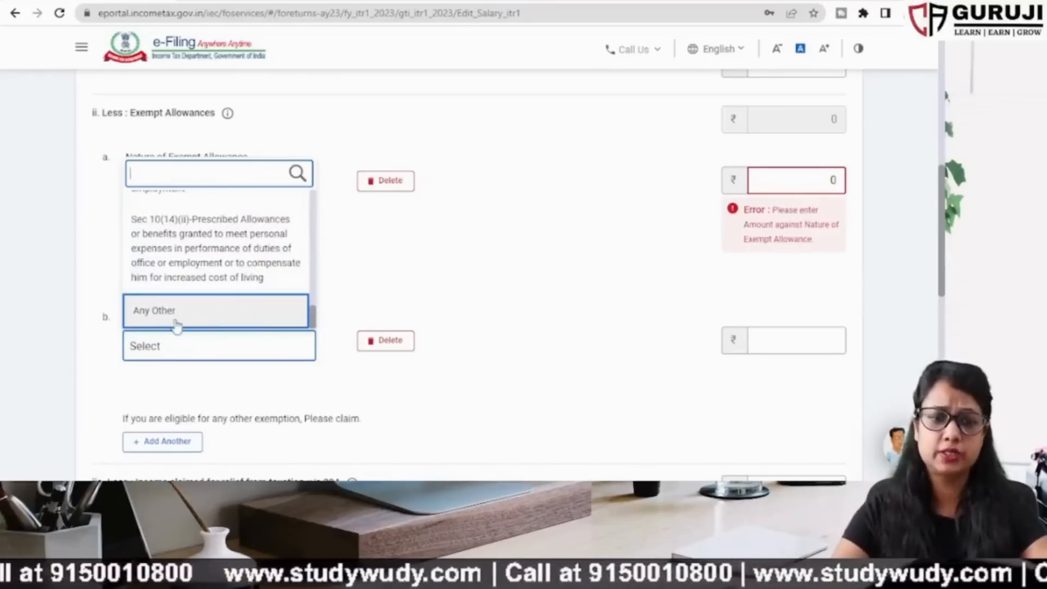
left_click(161, 311)
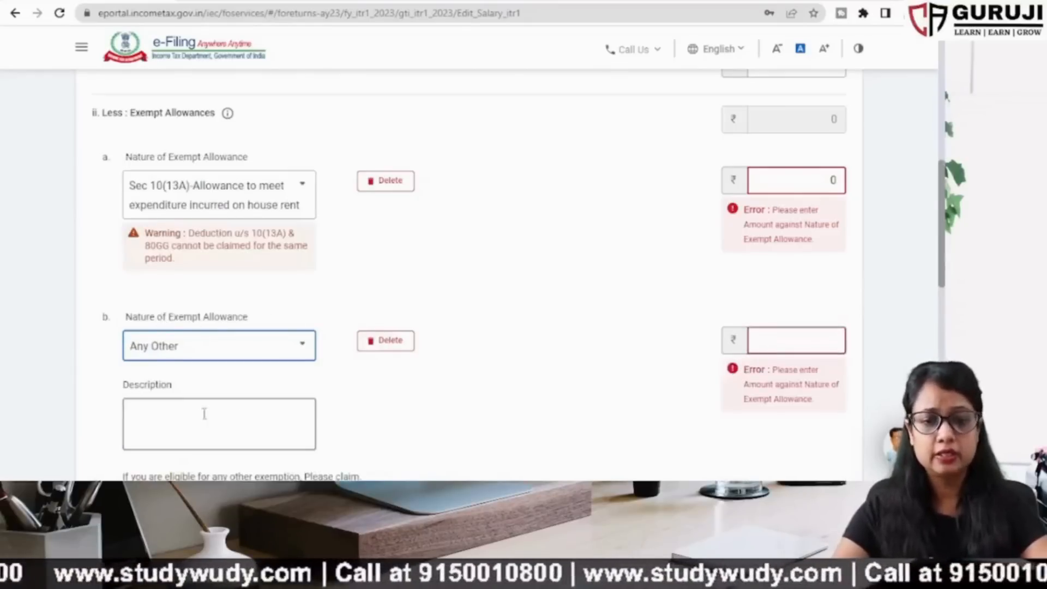
left_click(190, 425)
scroll(386, 409, "down", 3)
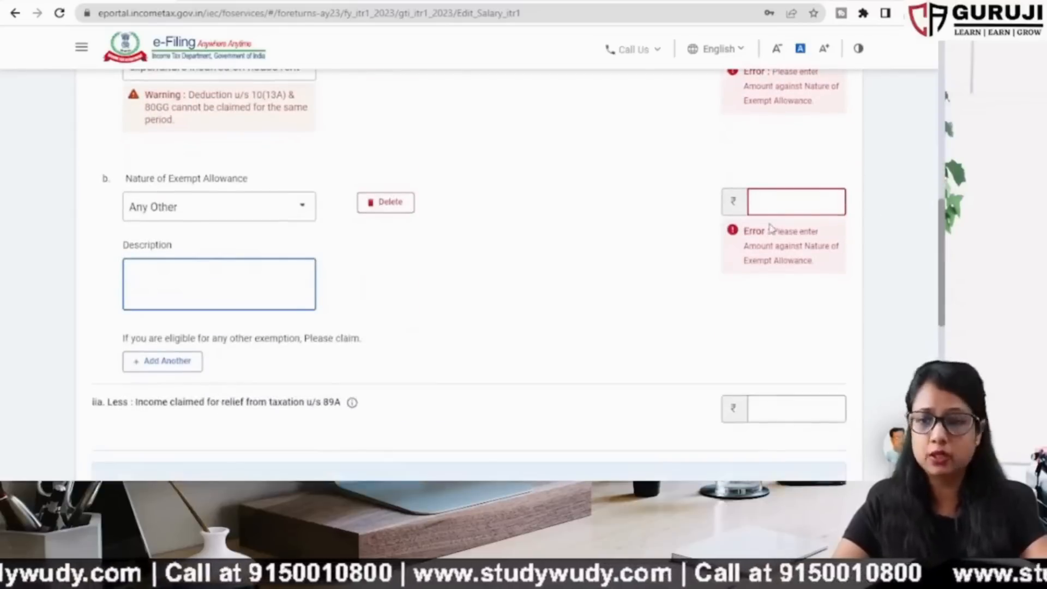
Delete both the Sec 10(13A) house rent entry and the Any Other entry from the exempt allowances.
scroll(375, 309, "up", 1)
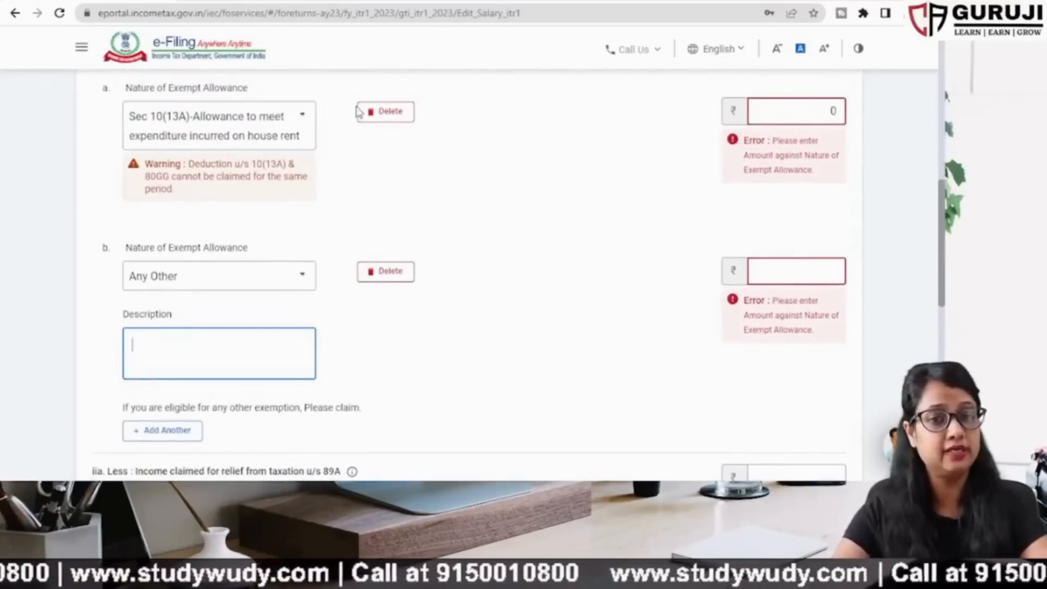
left_click(397, 120)
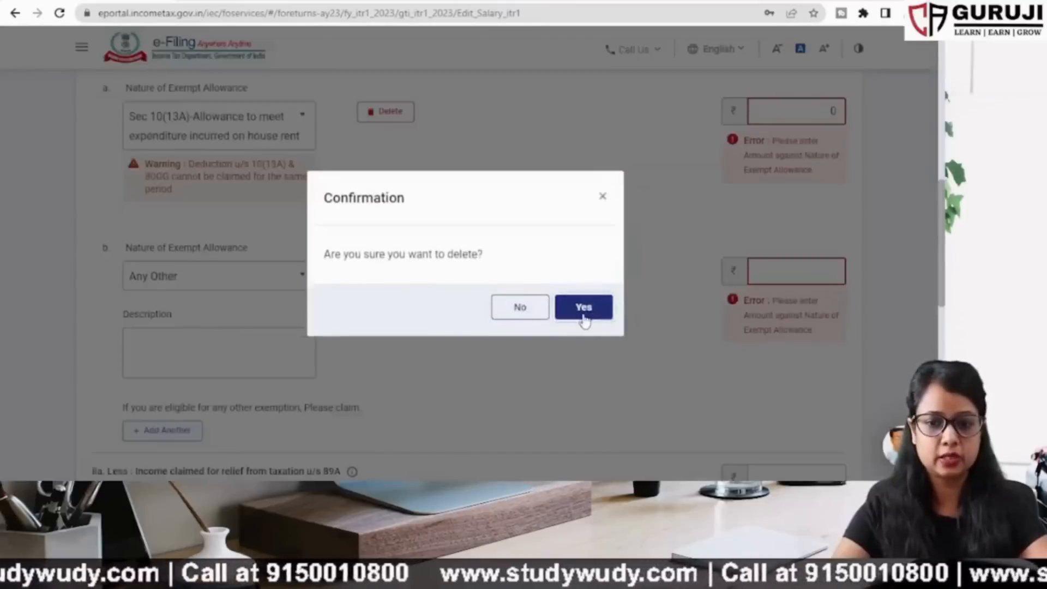
left_click(582, 308)
scroll(407, 208, "up", 5)
left_click(395, 211)
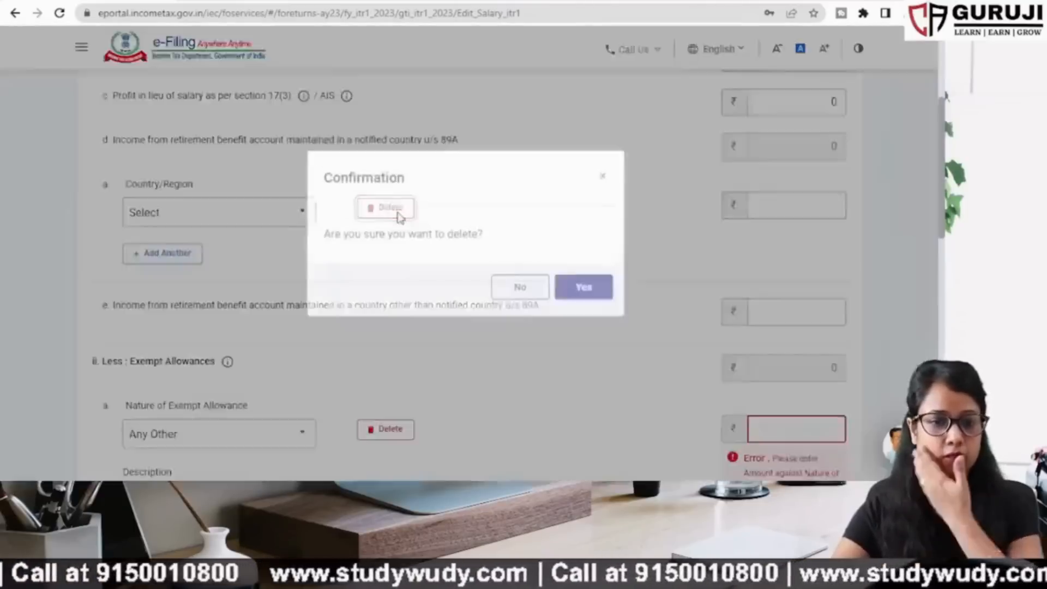
left_click(537, 320)
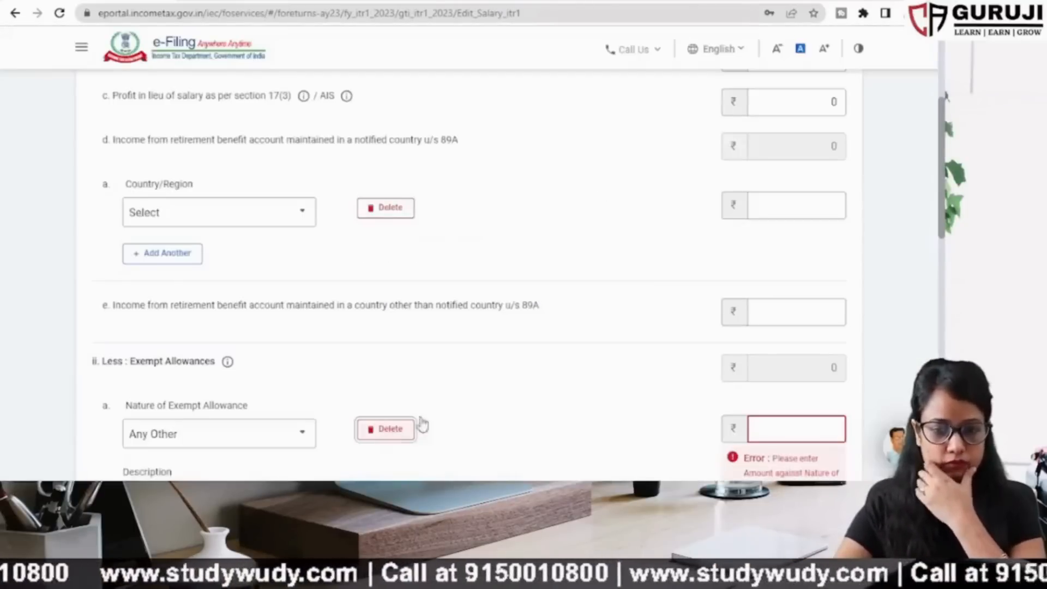
left_click(387, 429)
left_click(580, 308)
Save the salary income details.
scroll(568, 380, "down", 10)
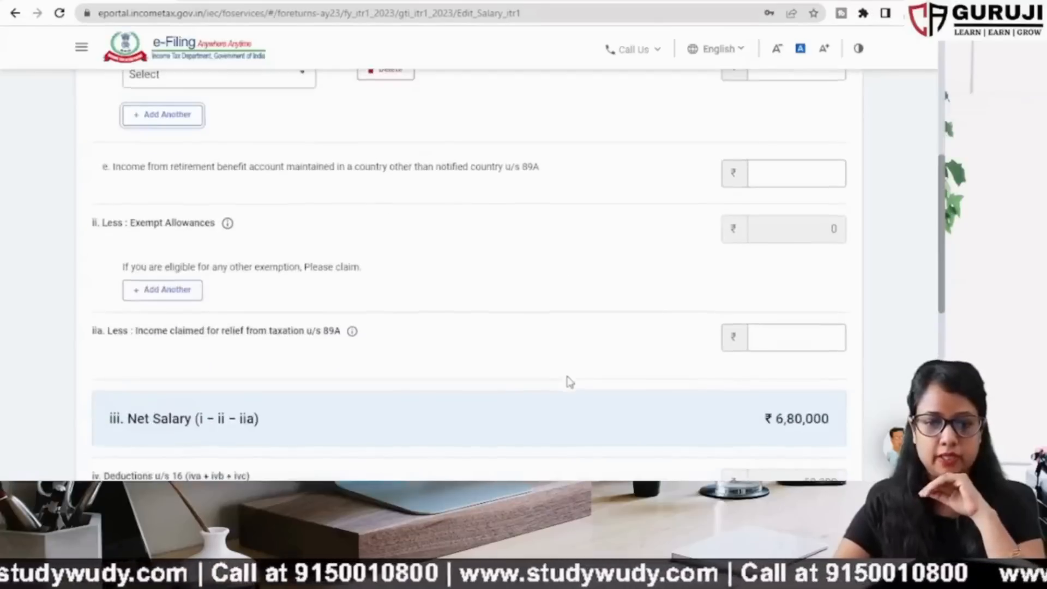
scroll(636, 351, "up", 2)
scroll(633, 357, "down", 4)
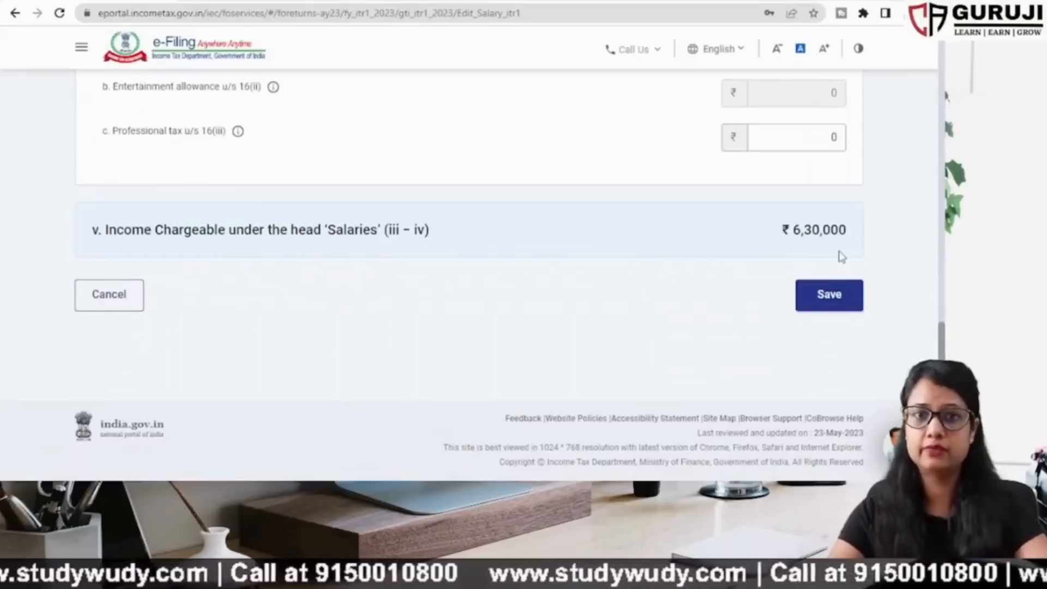
left_click(852, 299)
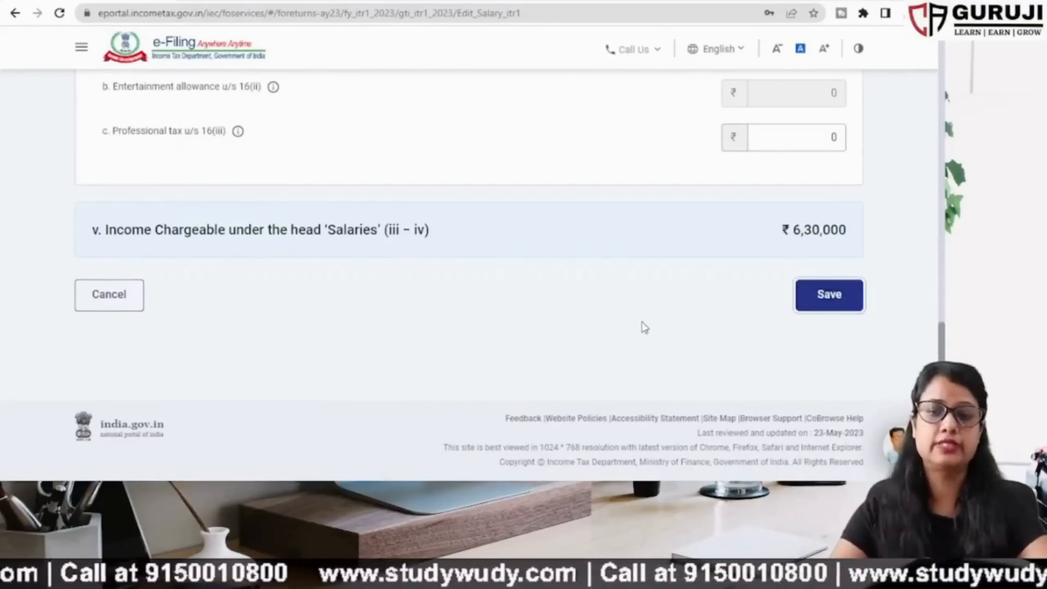
Open the breakup details for income from house property and set the property type to Self Occupied.
scroll(472, 327, "down", 5)
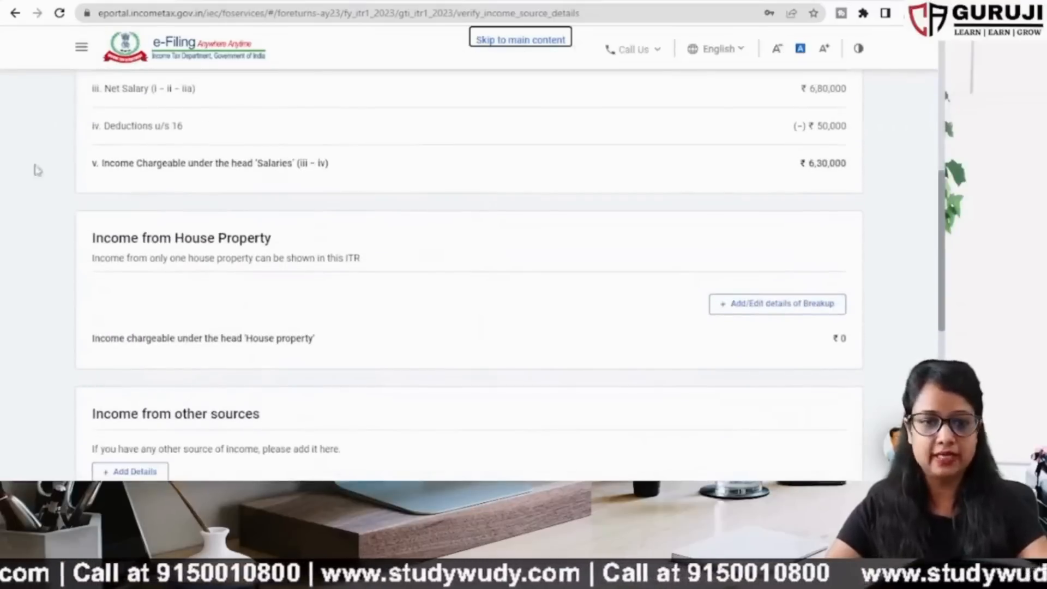
scroll(553, 230, "down", 2)
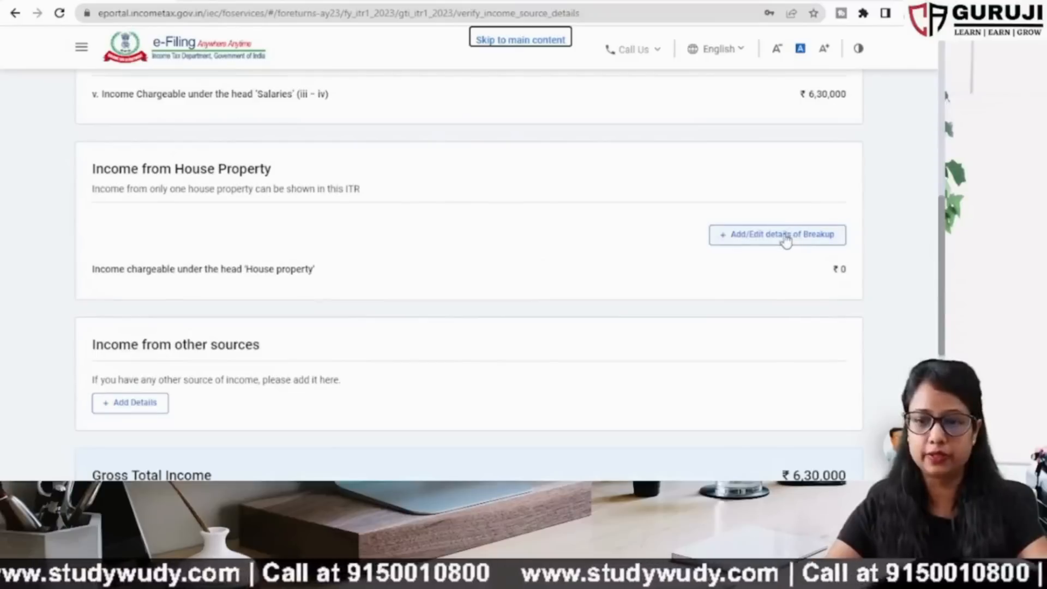
left_click(762, 240)
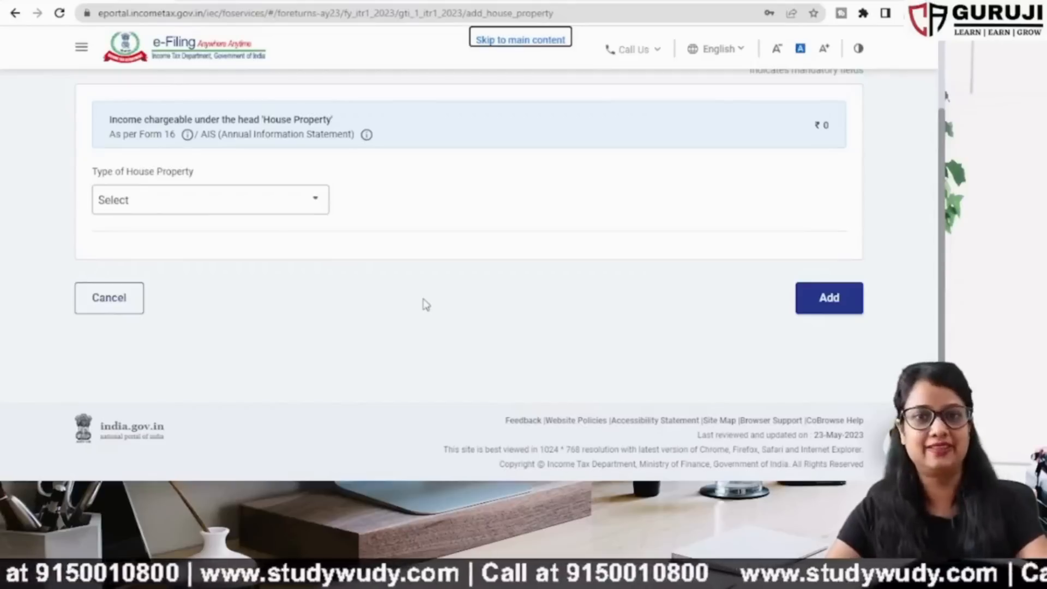
left_click(155, 197)
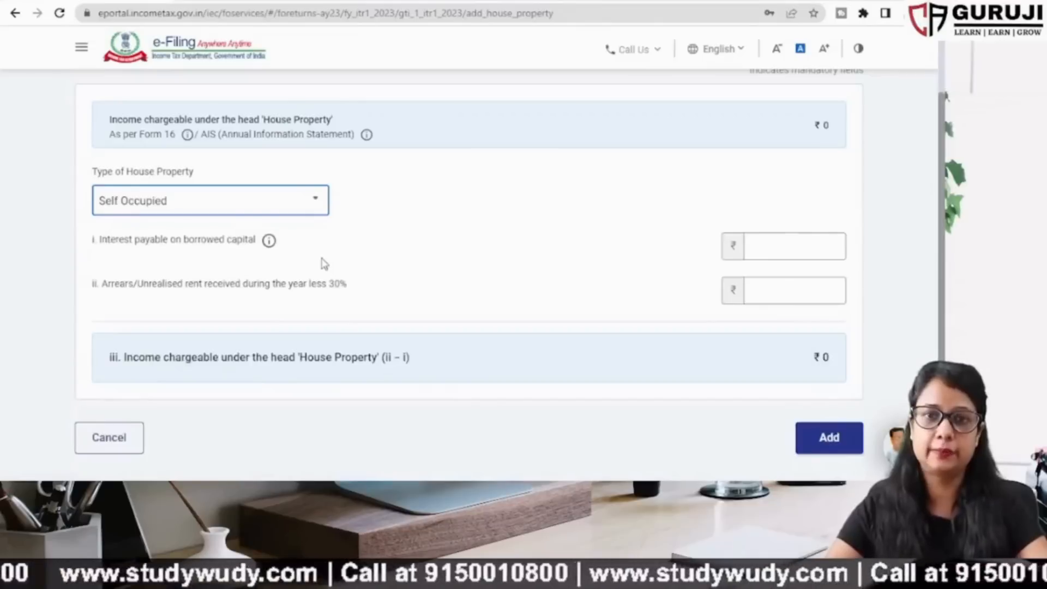
Enter 3,20,000 as the interest payable on borrowed capital for the self-occupied property.
left_click(814, 241)
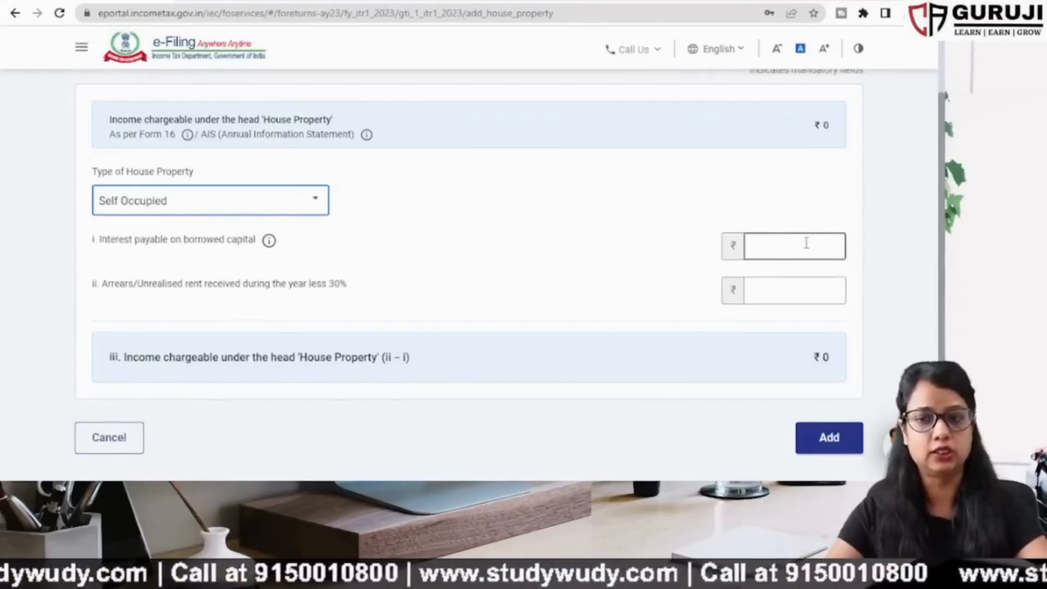
left_click(807, 243)
type("3,20,000")
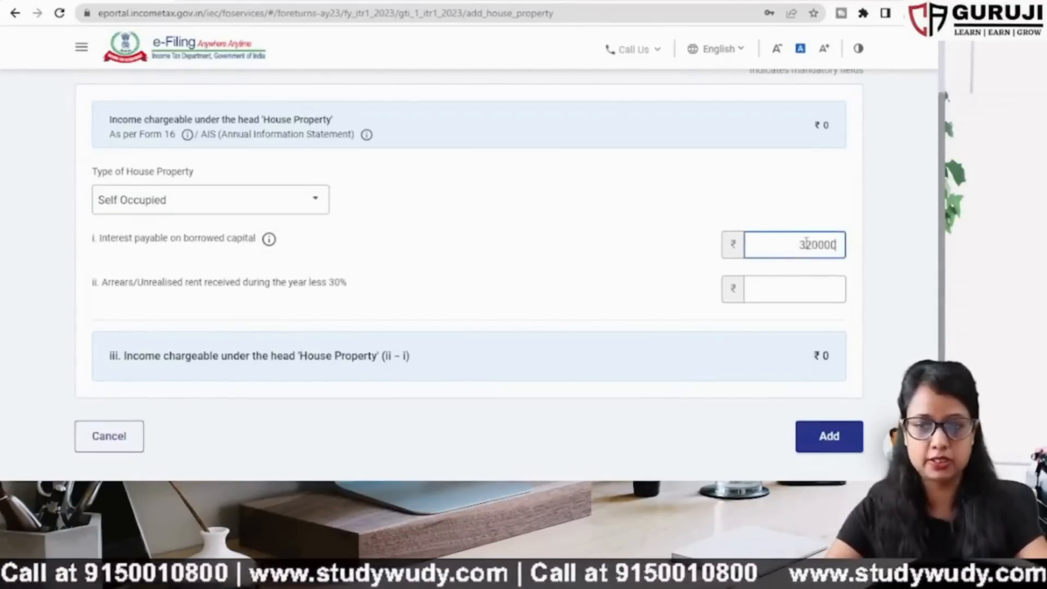
left_click(669, 239)
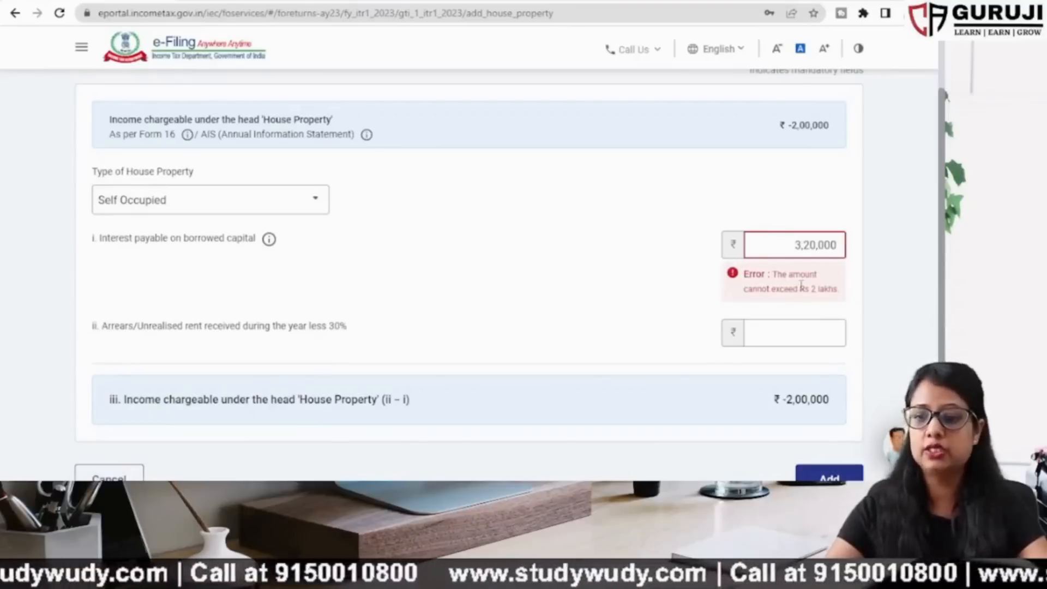
Replace the self-occupied property's interest payable on borrowed capital with 2,00,000.
left_click_drag(780, 240, 886, 240)
type("2")
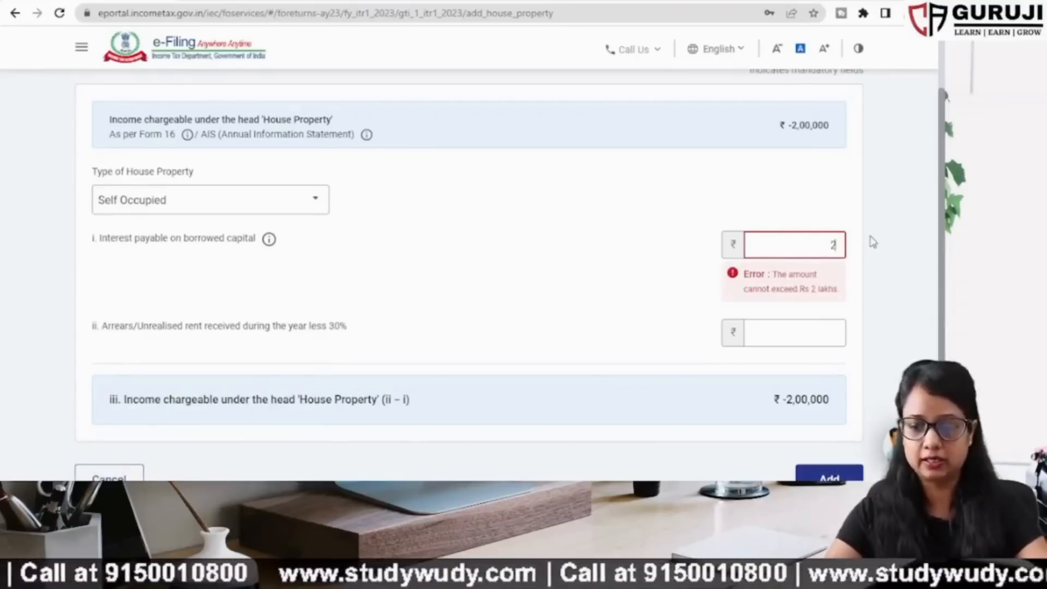
type(",00,000")
left_click(476, 268)
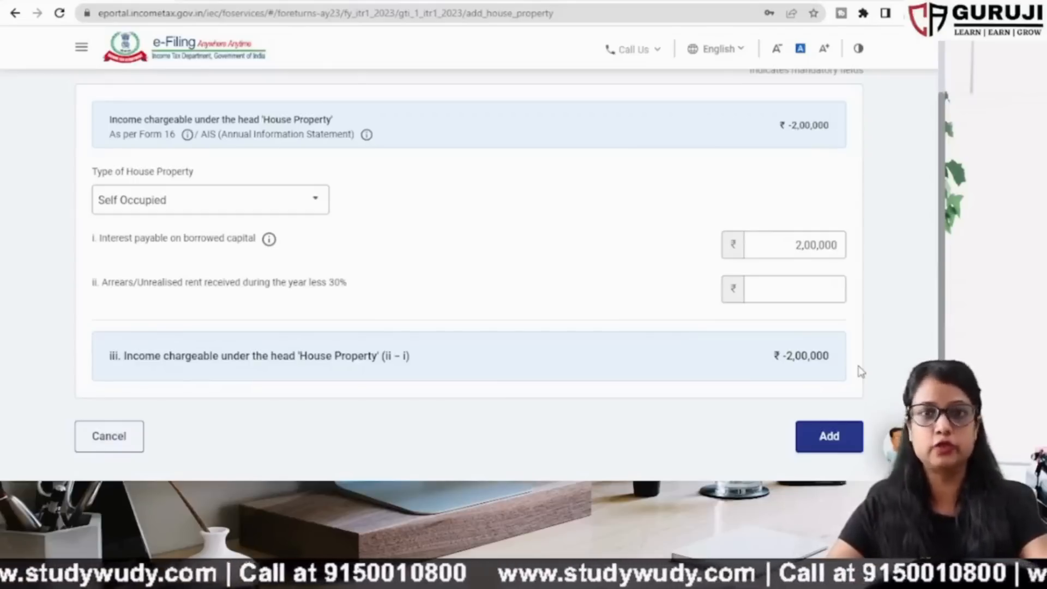
Change the type of house property to Let Out.
scroll(826, 354, "down", 3)
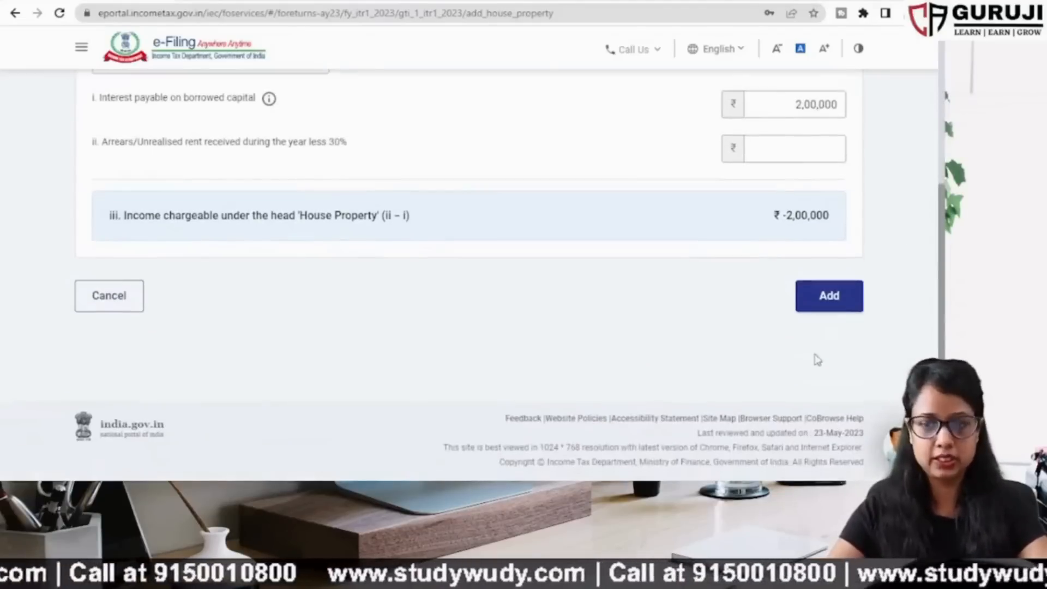
scroll(823, 314, "up", 8)
scroll(164, 265, "down", 3)
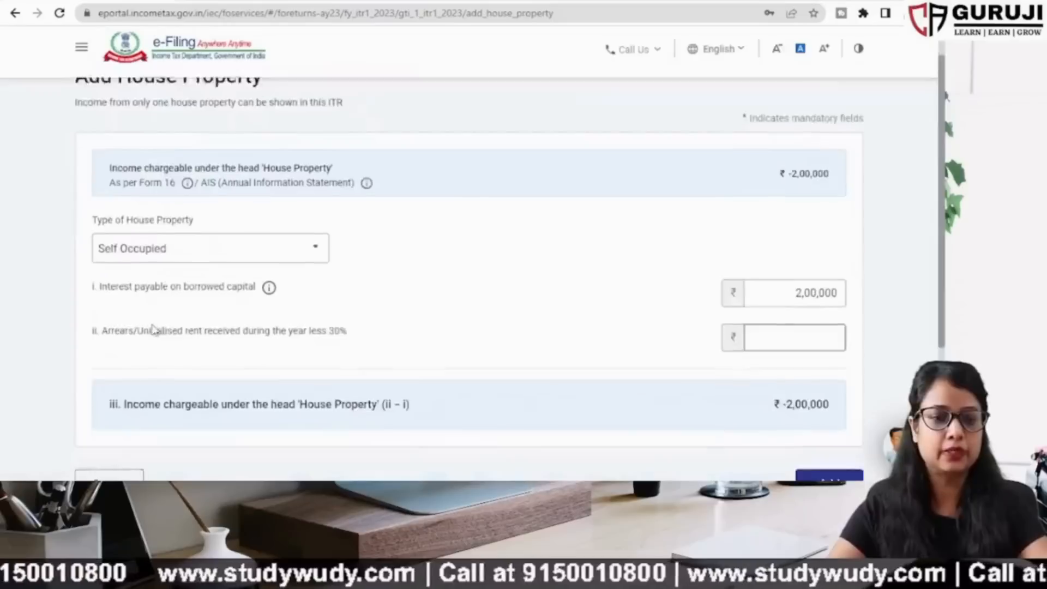
left_click(163, 246)
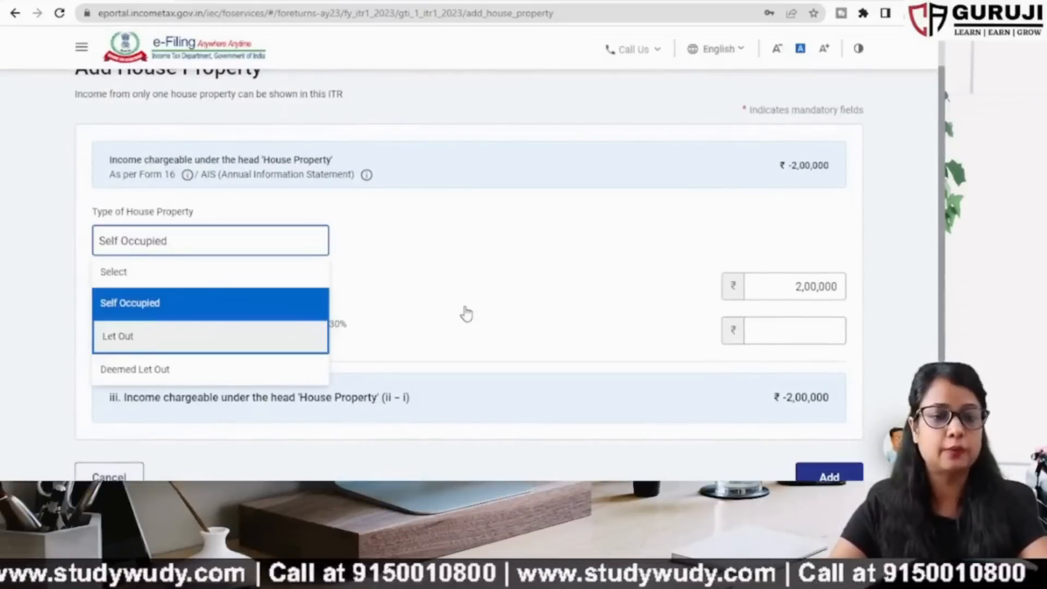
left_click(285, 333)
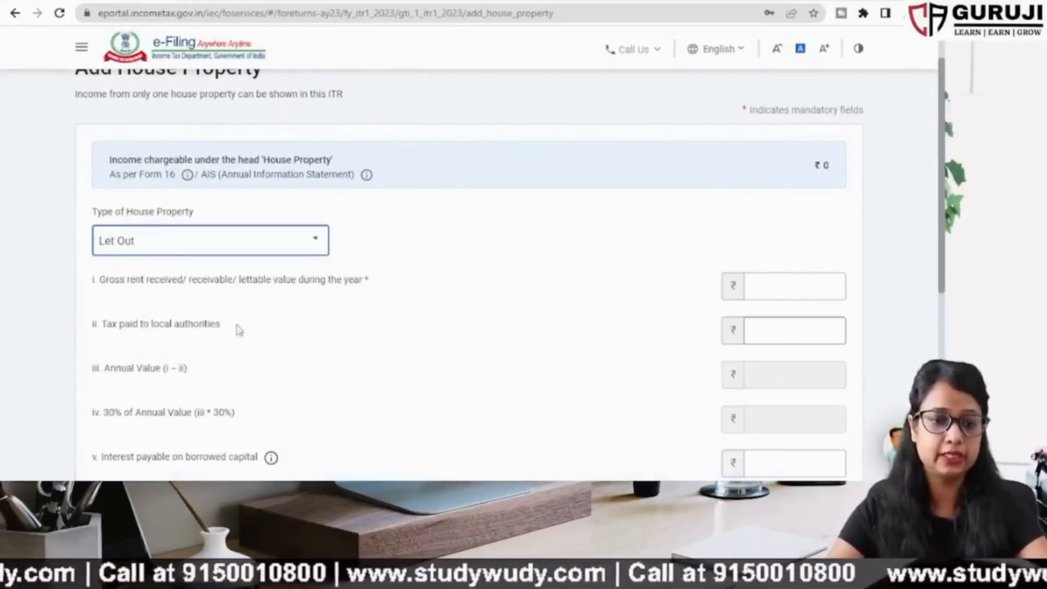
Enter 1,20,000 as the gross rent received during the year for the let-out property.
scroll(374, 325, "down", 2)
left_click(787, 214)
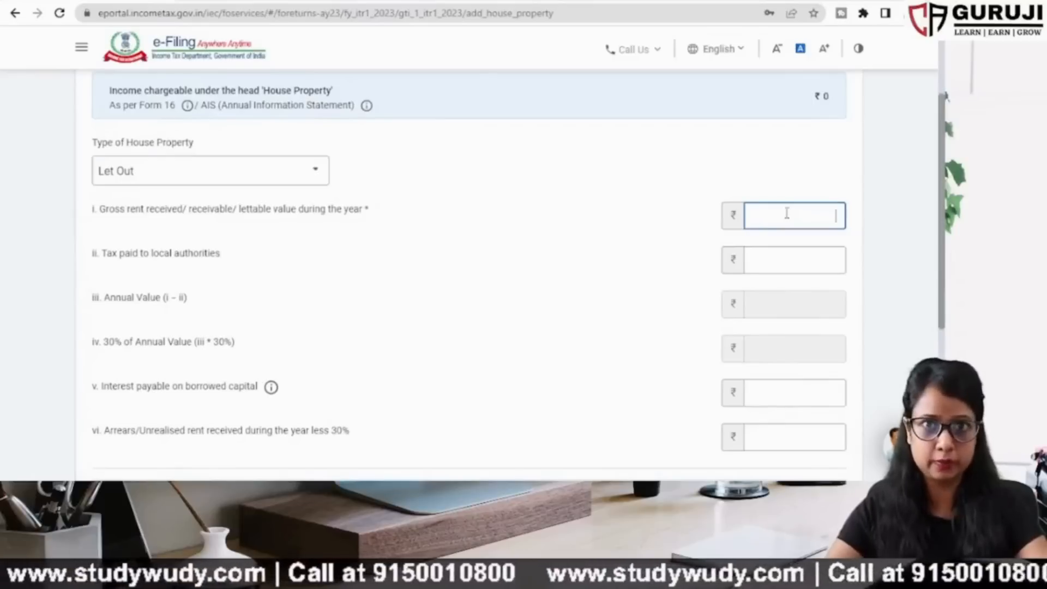
type("120000")
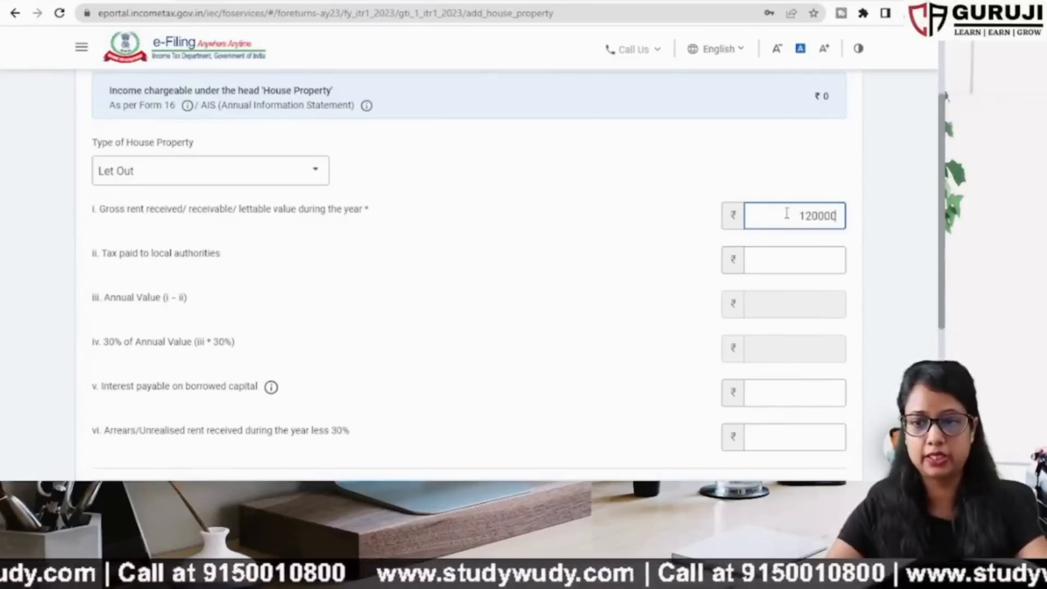
left_click(576, 171)
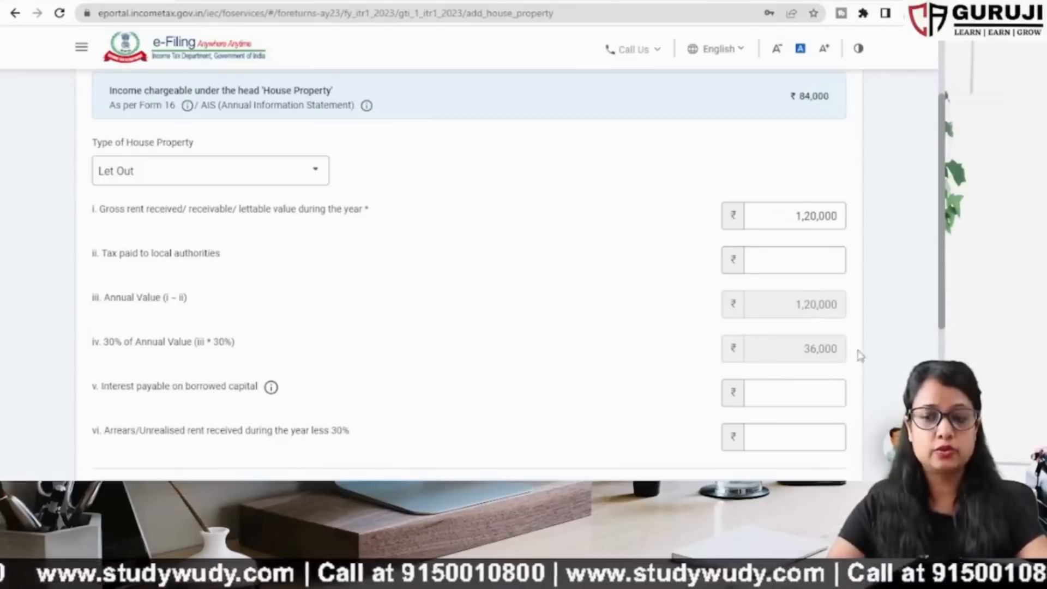
Examine the let-out property's interest, arrears and chargeable income fields and the available house property types.
scroll(821, 372, "down", 1)
scroll(821, 372, "down", 2)
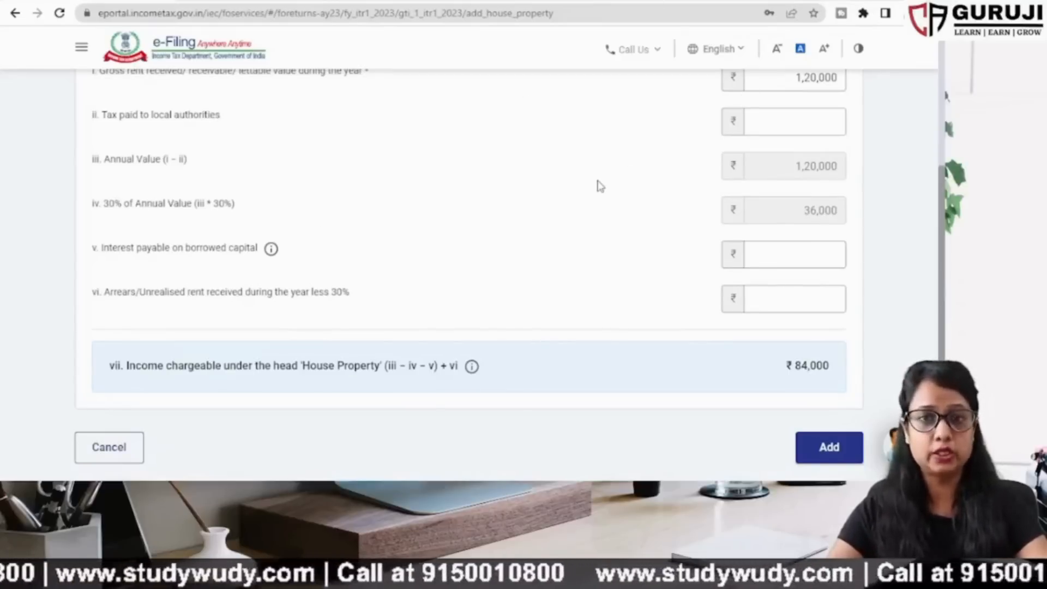
left_click(775, 249)
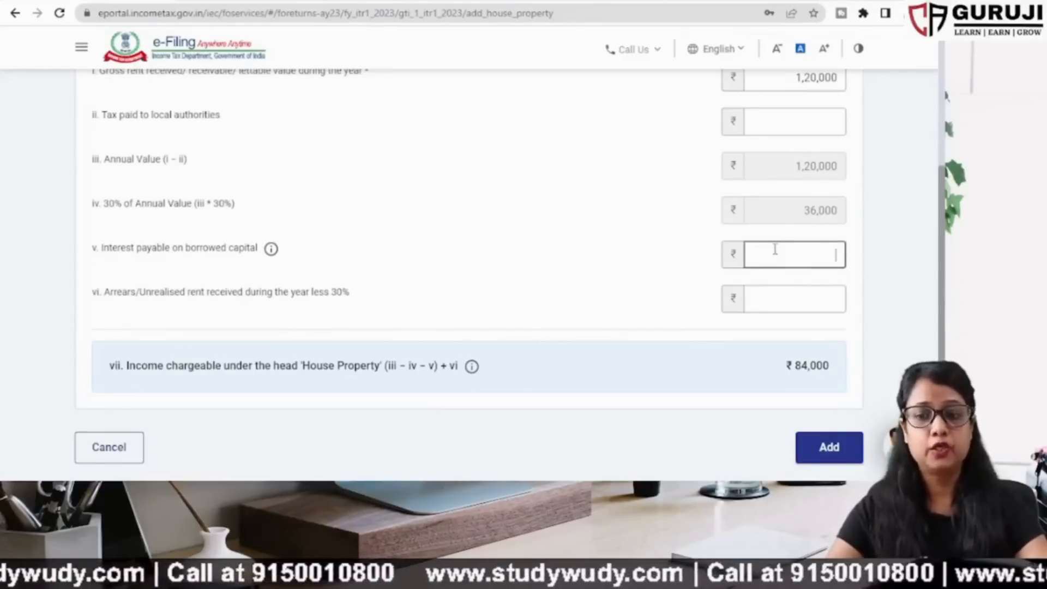
scroll(790, 257, "up", 2)
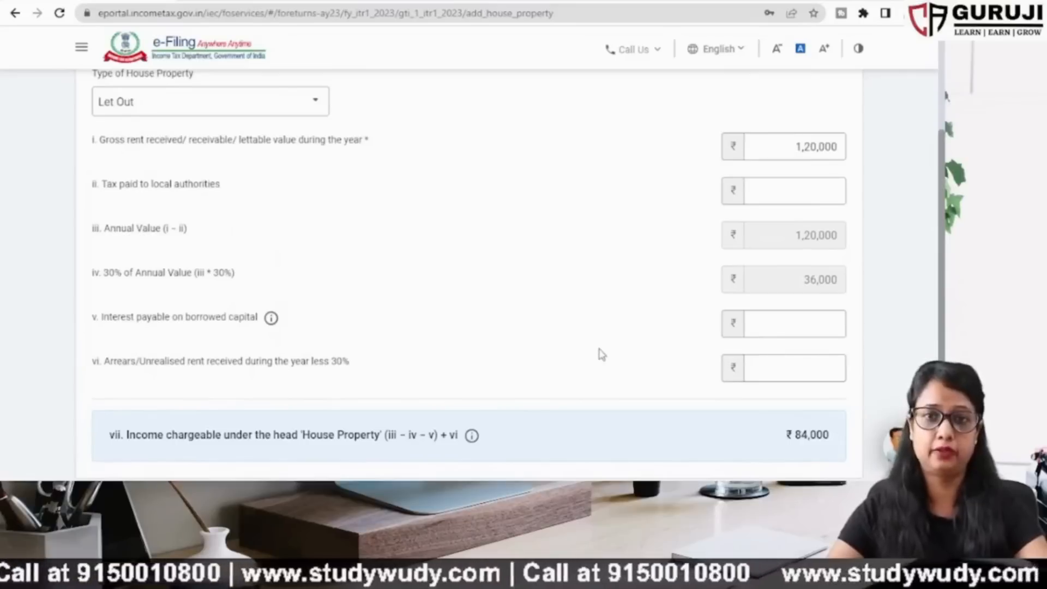
scroll(602, 355, "down", 4)
scroll(601, 354, "up", 5)
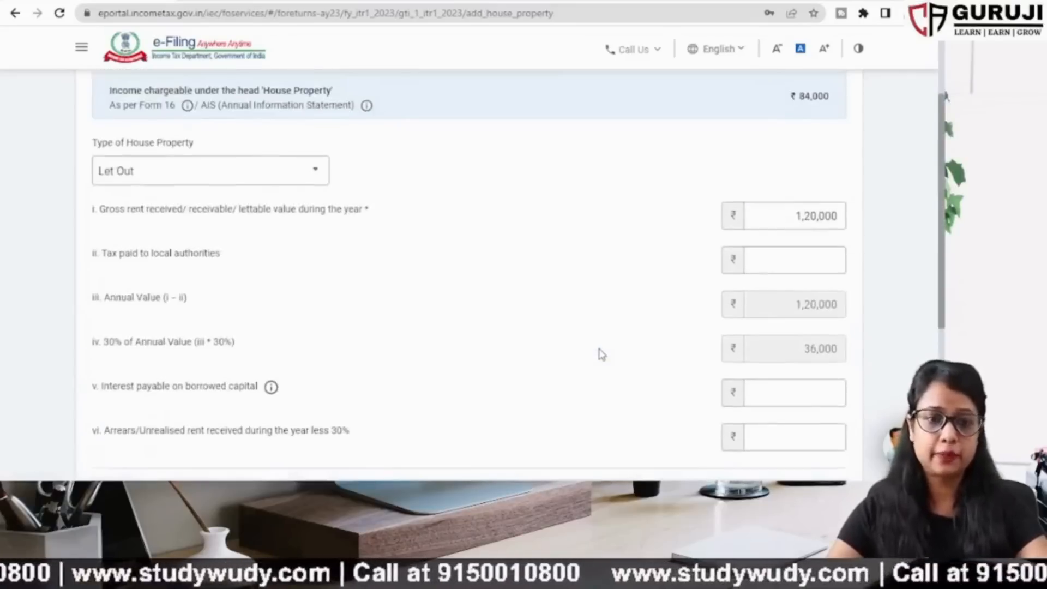
left_click(148, 179)
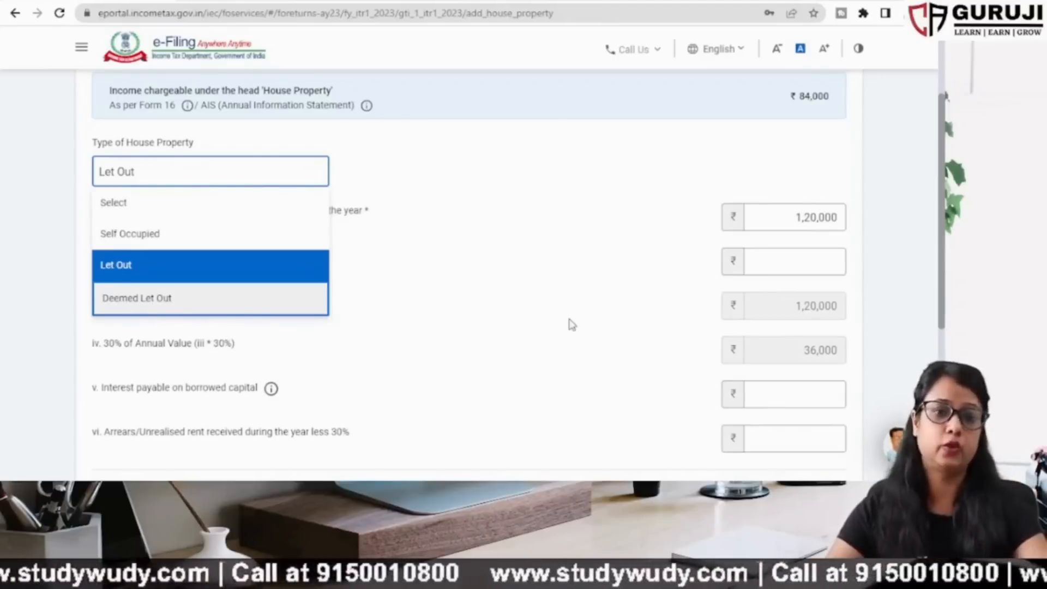
left_click(506, 324)
scroll(521, 315, "down", 5)
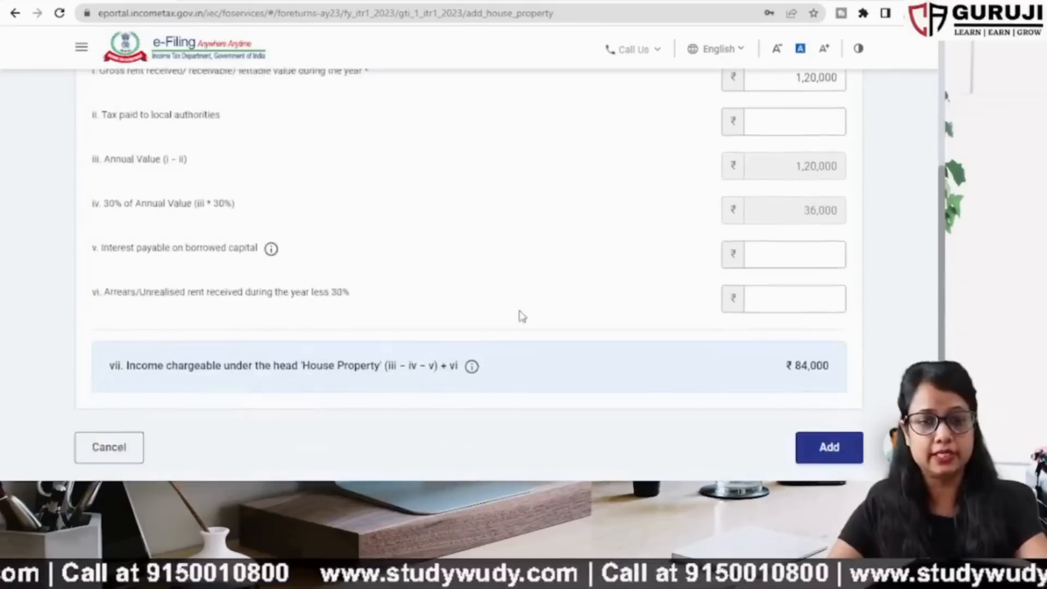
Cancel the house property entry and open the questions for adding income from other sources.
left_click(121, 316)
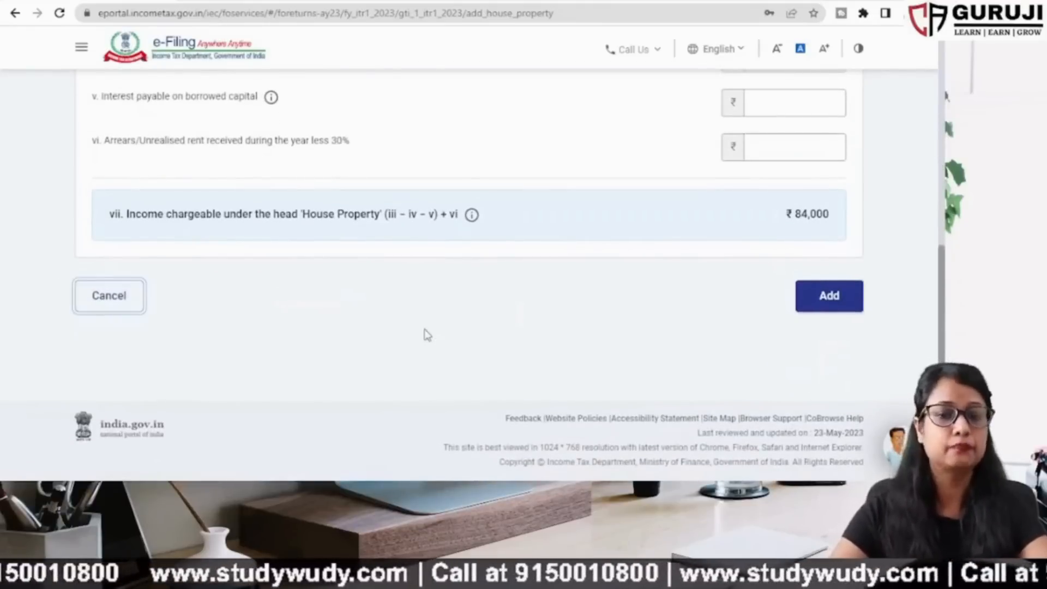
scroll(427, 334, "down", 10)
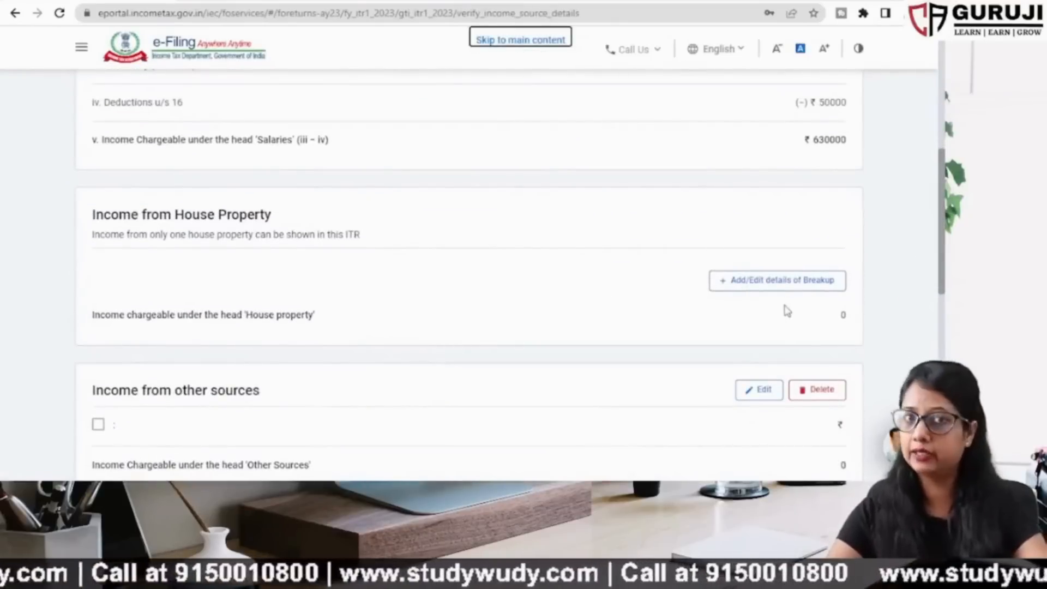
scroll(763, 305, "down", 4)
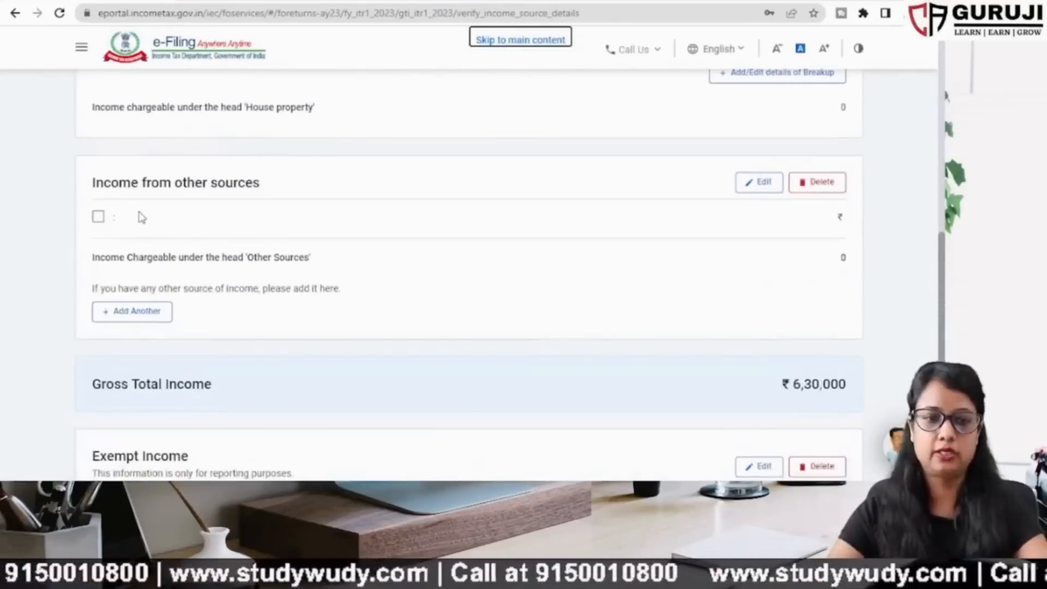
scroll(196, 262, "down", 3)
scroll(187, 253, "up", 3)
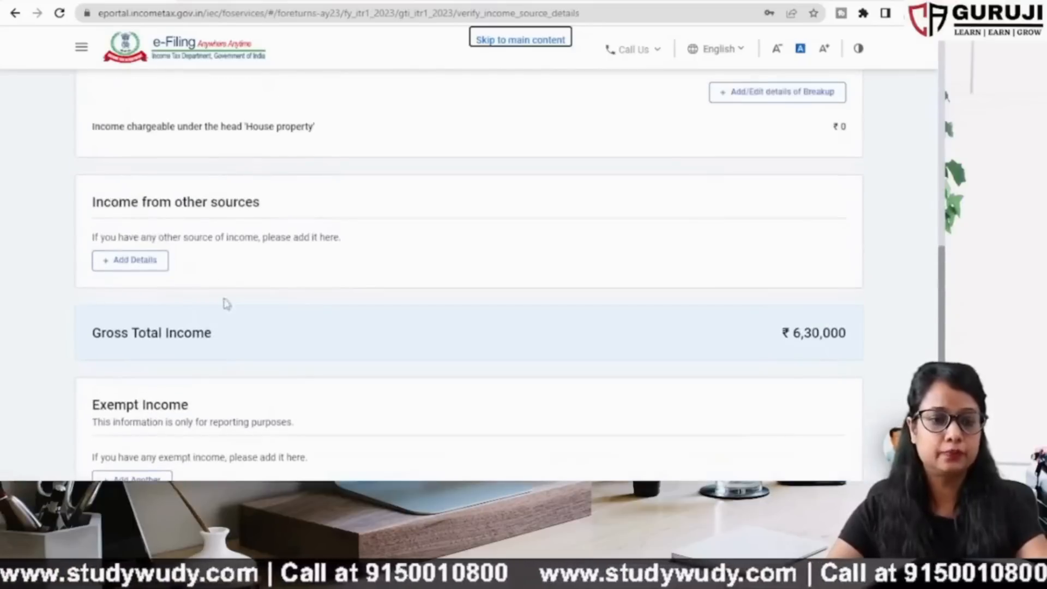
left_click(140, 266)
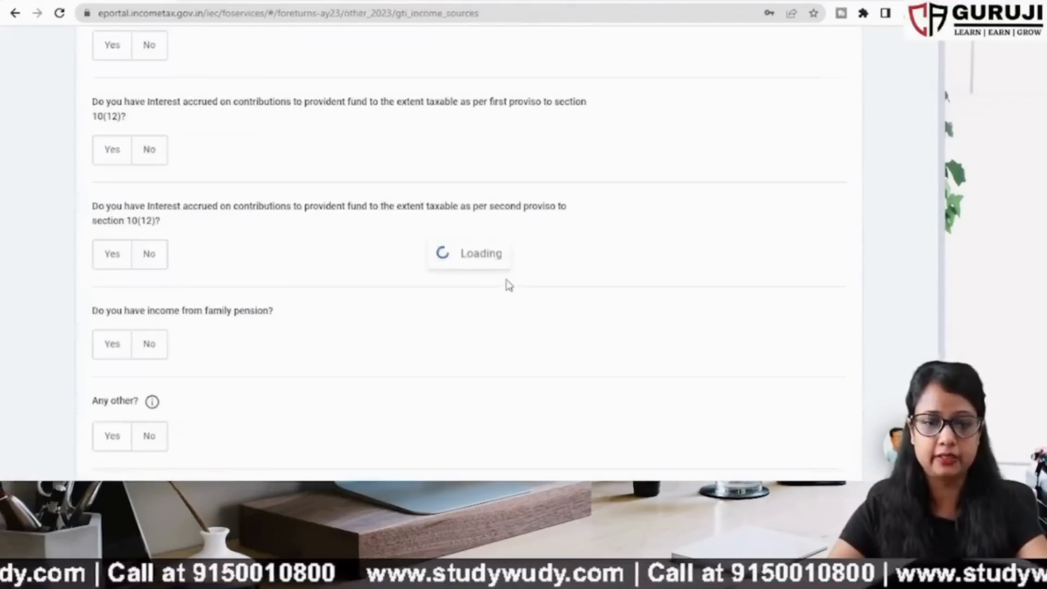
scroll(266, 251, "up", 3)
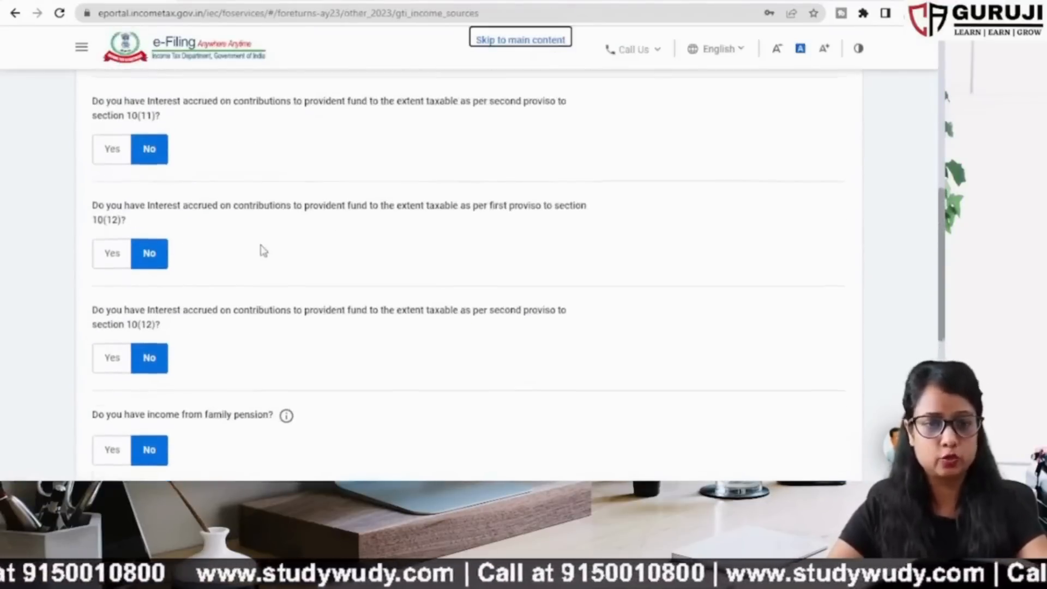
scroll(262, 251, "up", 8)
scroll(264, 251, "up", 2)
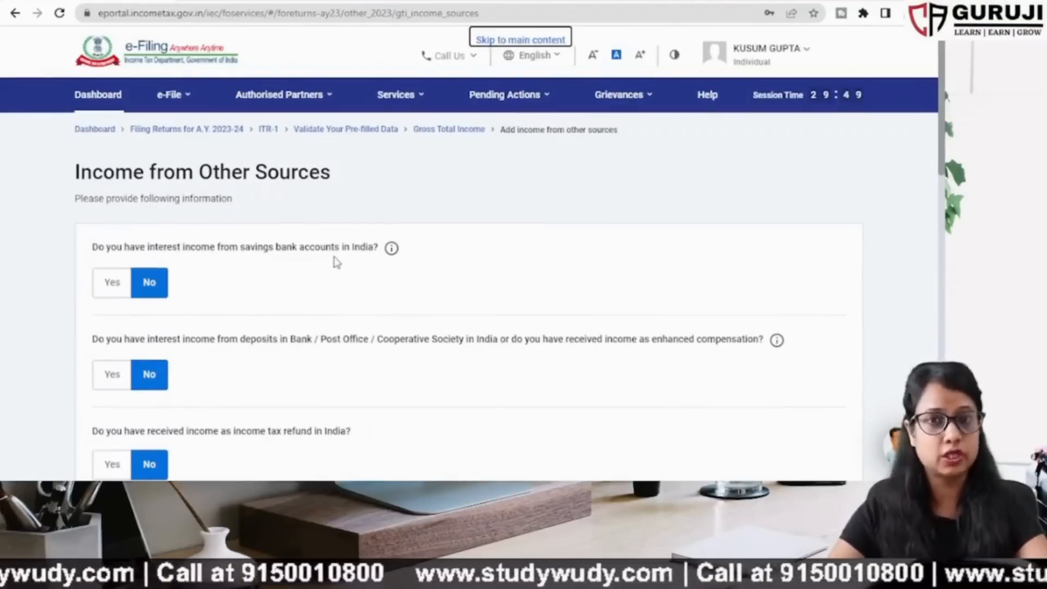
Declare interest income from savings bank accounts in India with an amount of 542.
left_click(111, 285)
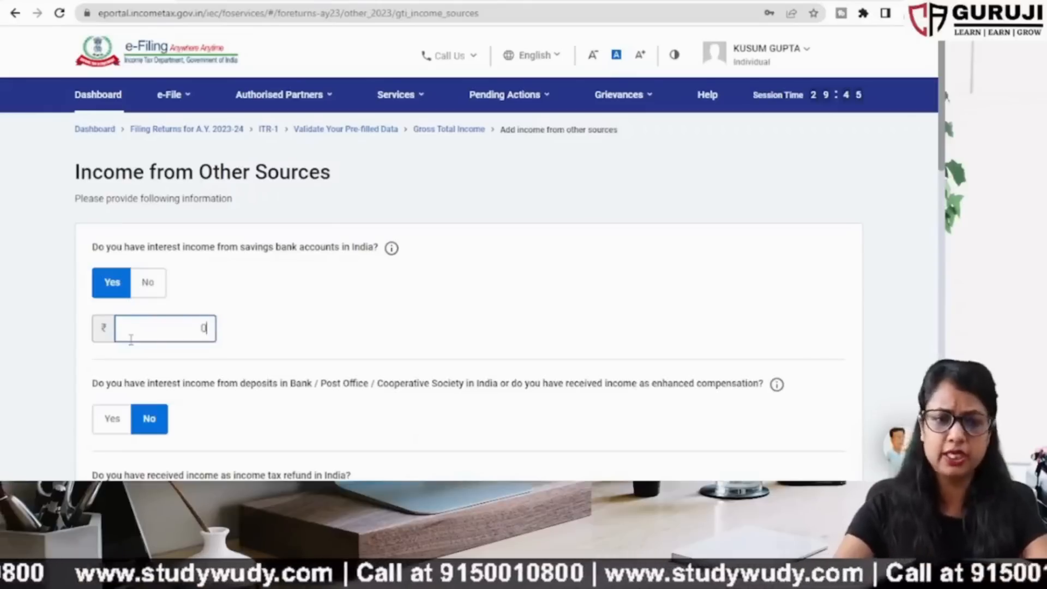
left_click(131, 339)
type("542")
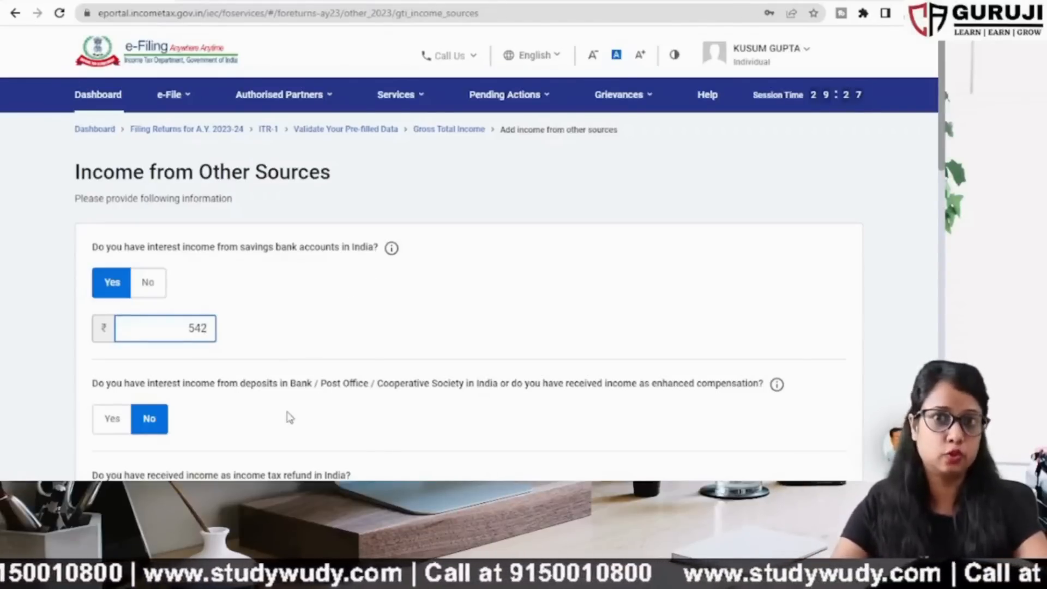
scroll(288, 417, "down", 2)
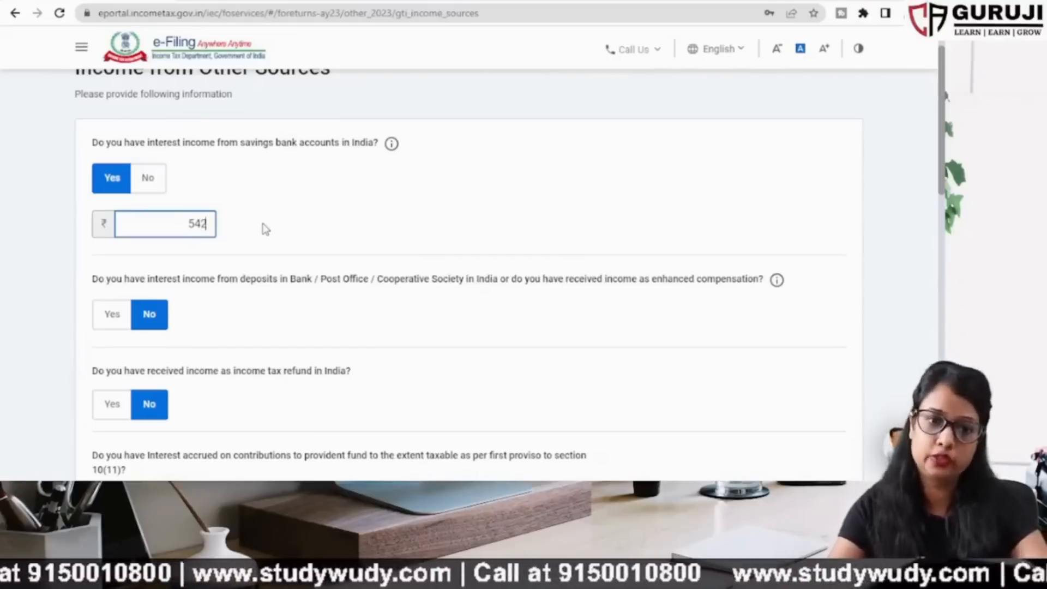
left_click(322, 188)
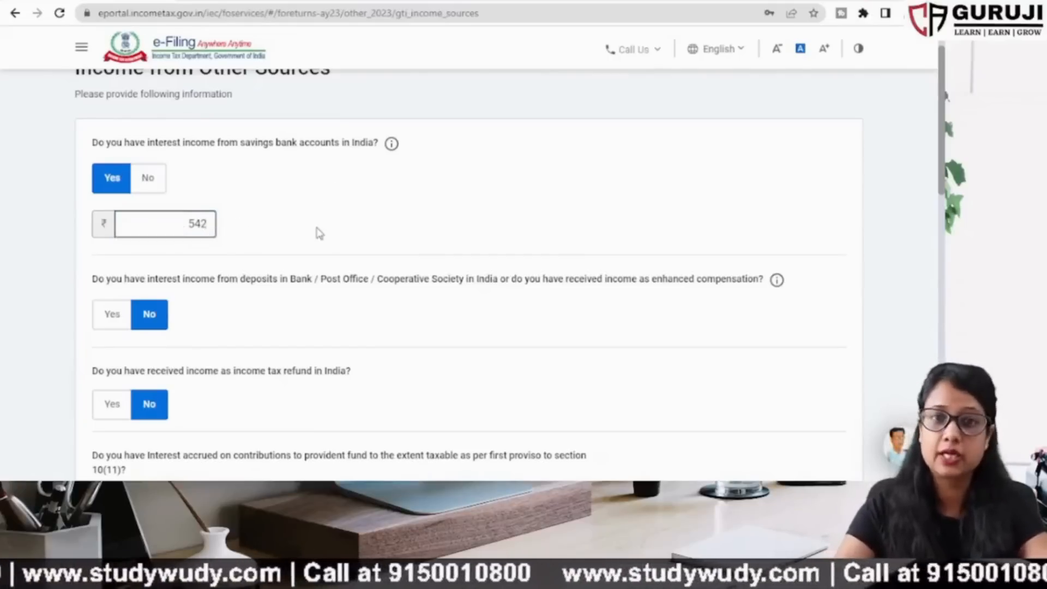
Examine the questions on deposit interest, income tax refund, taxable provident fund interest and family pension.
scroll(264, 236, "down", 3)
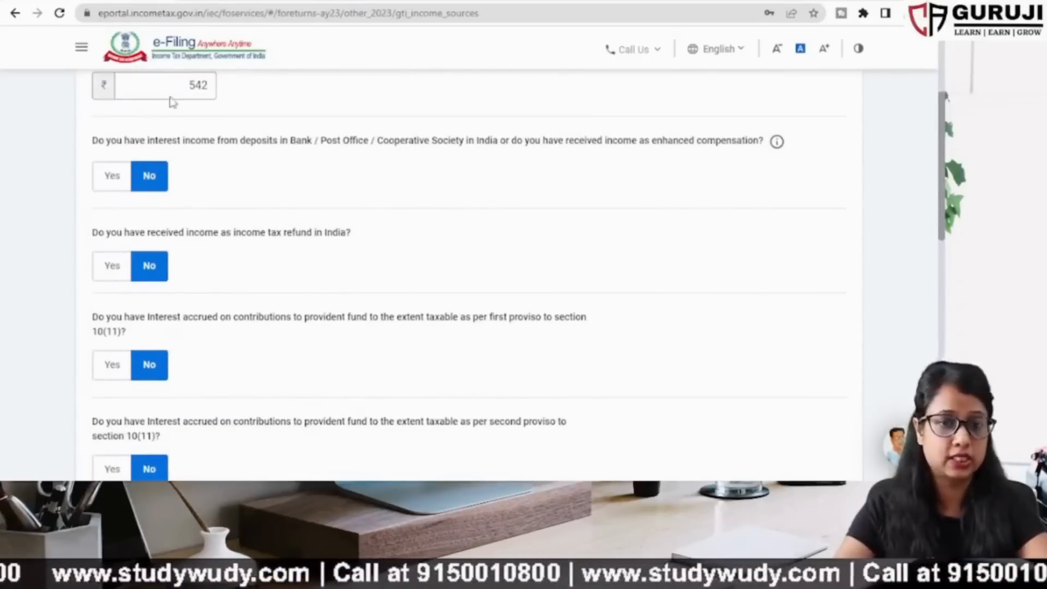
scroll(206, 225, "down", 1)
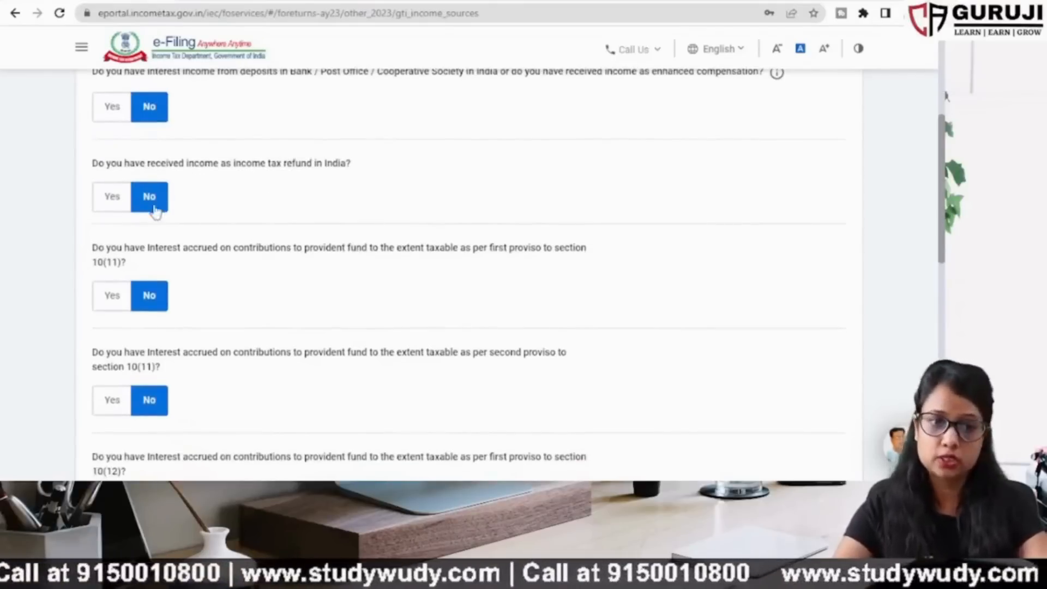
scroll(218, 203, "down", 1)
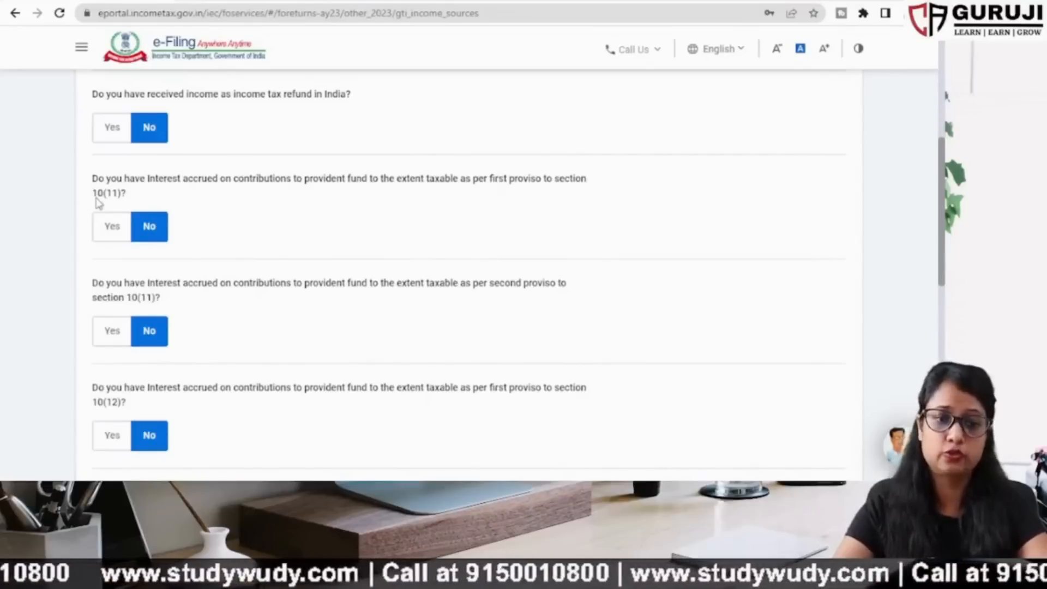
scroll(199, 206, "down", 1)
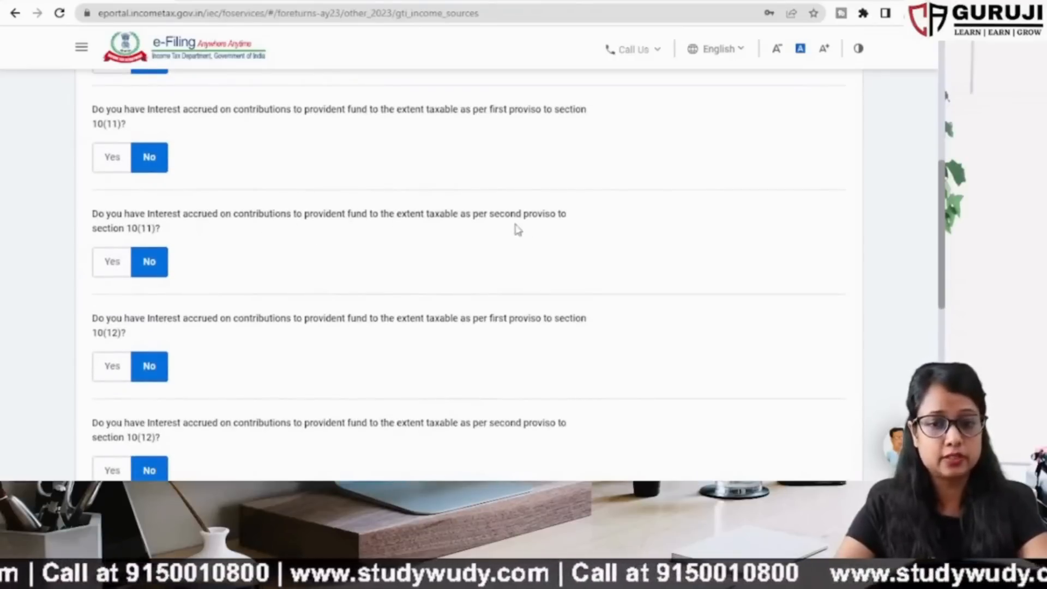
scroll(148, 279, "down", 1)
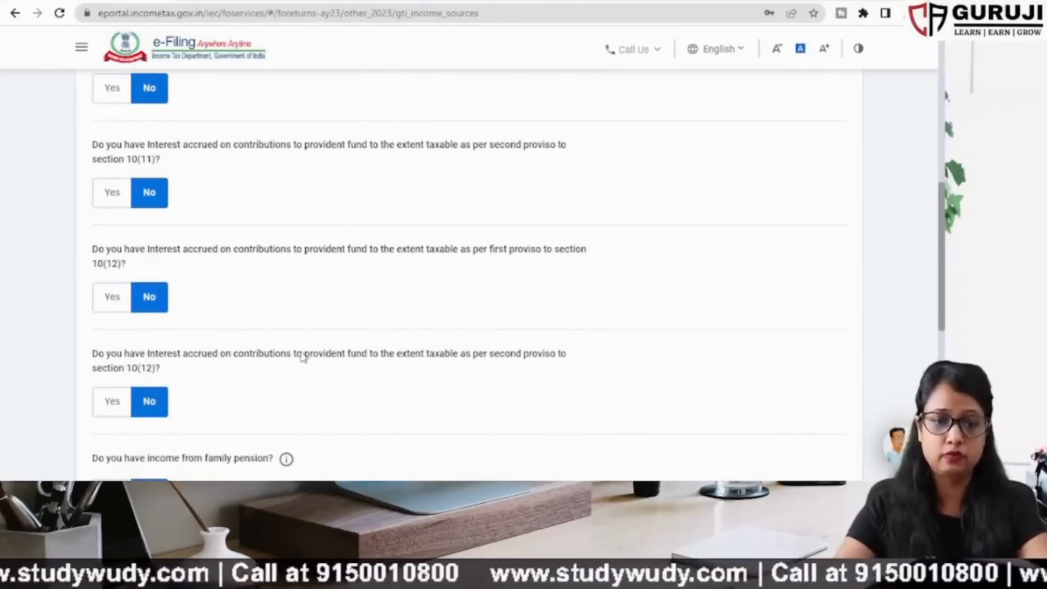
scroll(303, 356, "up", 2)
scroll(323, 364, "down", 1)
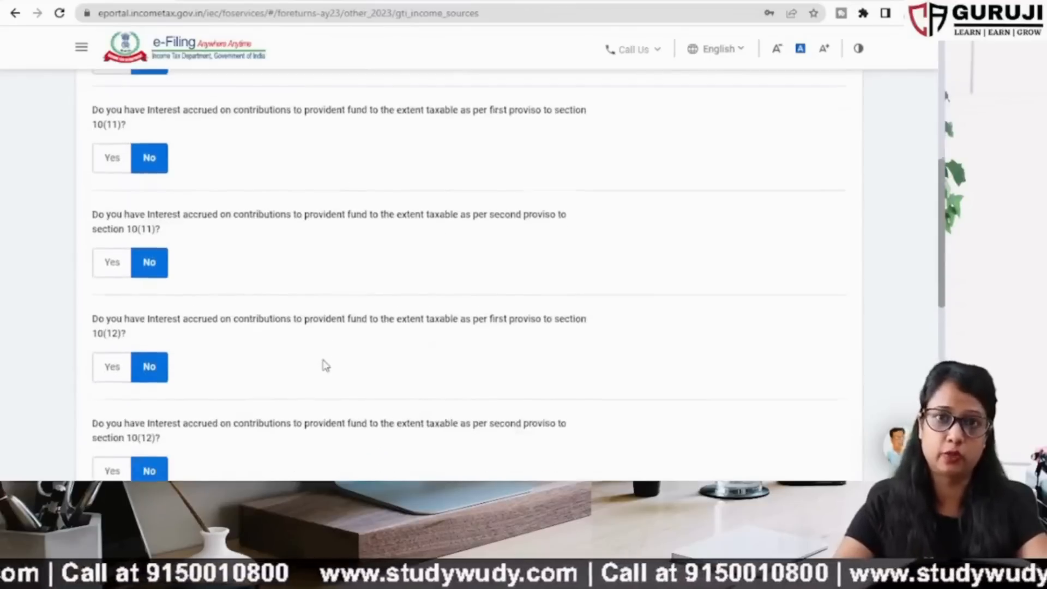
scroll(324, 358, "down", 1)
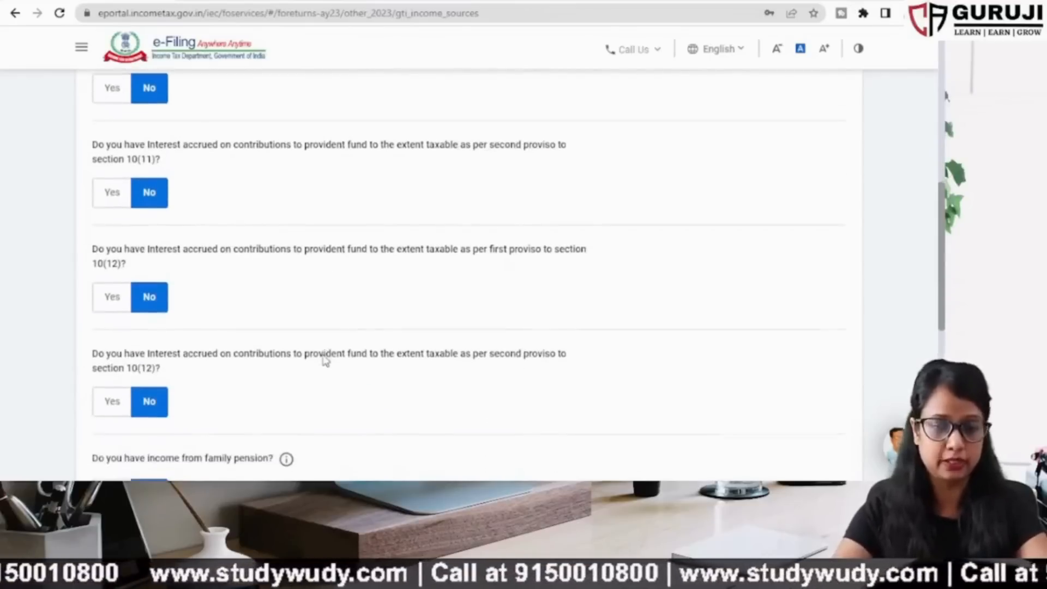
scroll(178, 333, "down", 1)
scroll(180, 335, "down", 2)
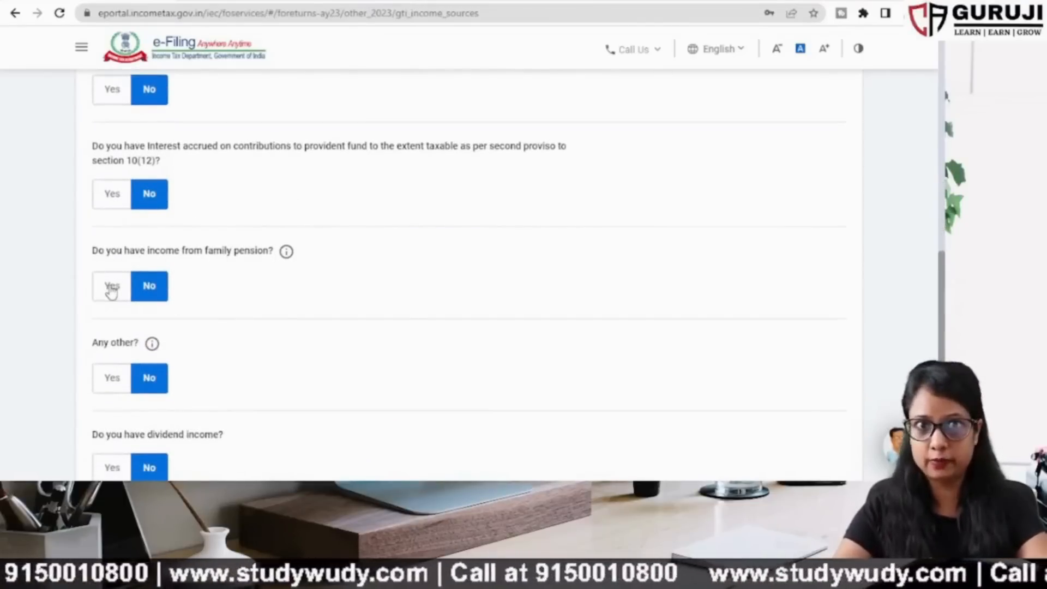
Declare any other income of 15,000 and describe it as "tuition fee".
scroll(111, 291, "down", 2)
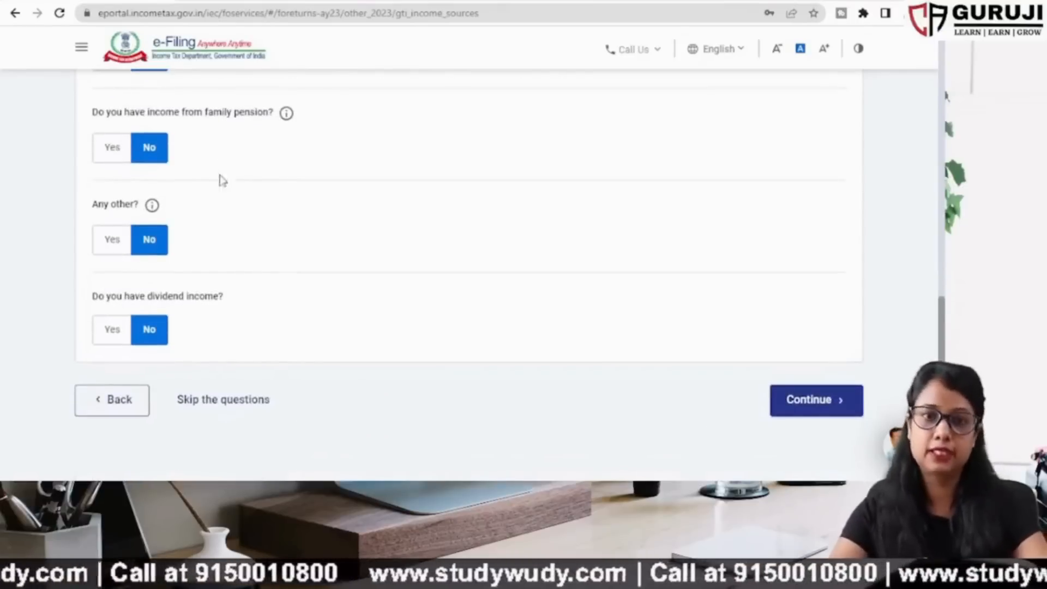
left_click(112, 244)
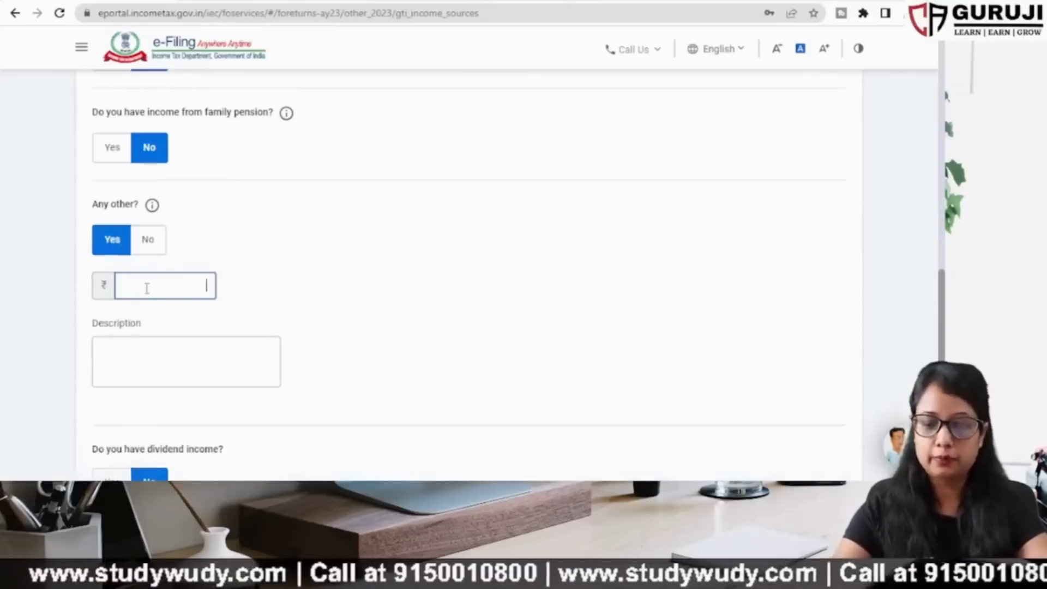
type("15000")
left_click(170, 360)
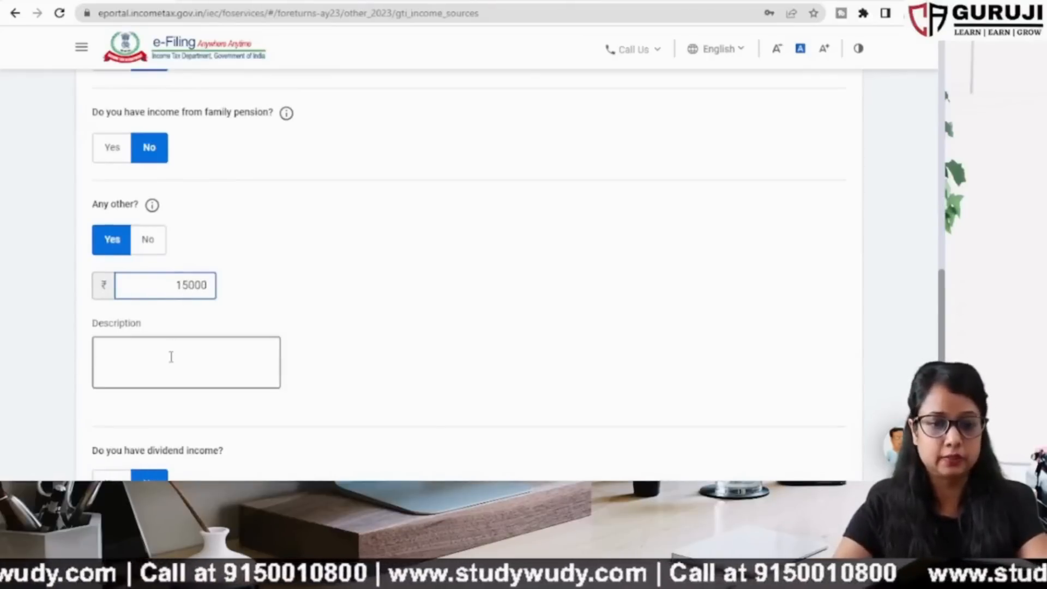
type("tuition fee")
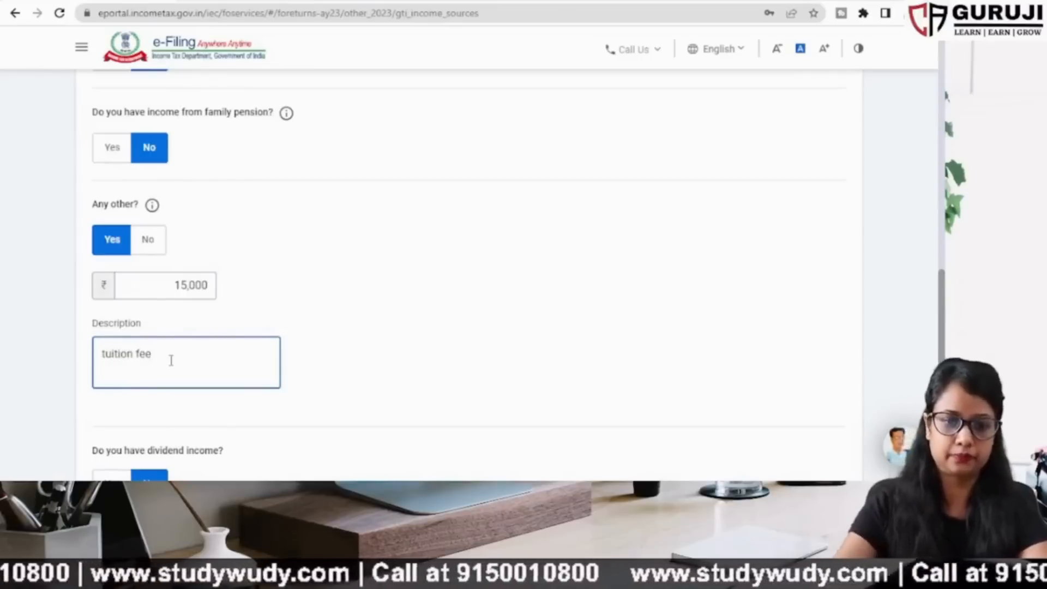
Replace the description of the 15,000 other income with "other income".
left_click_drag(170, 360, 1, 339)
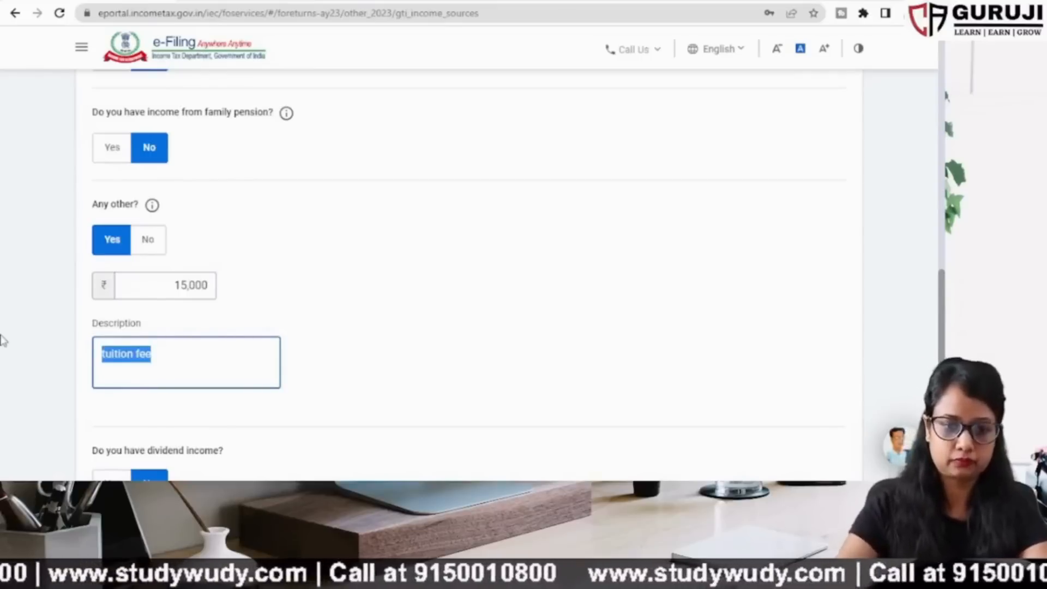
key("BackSpace")
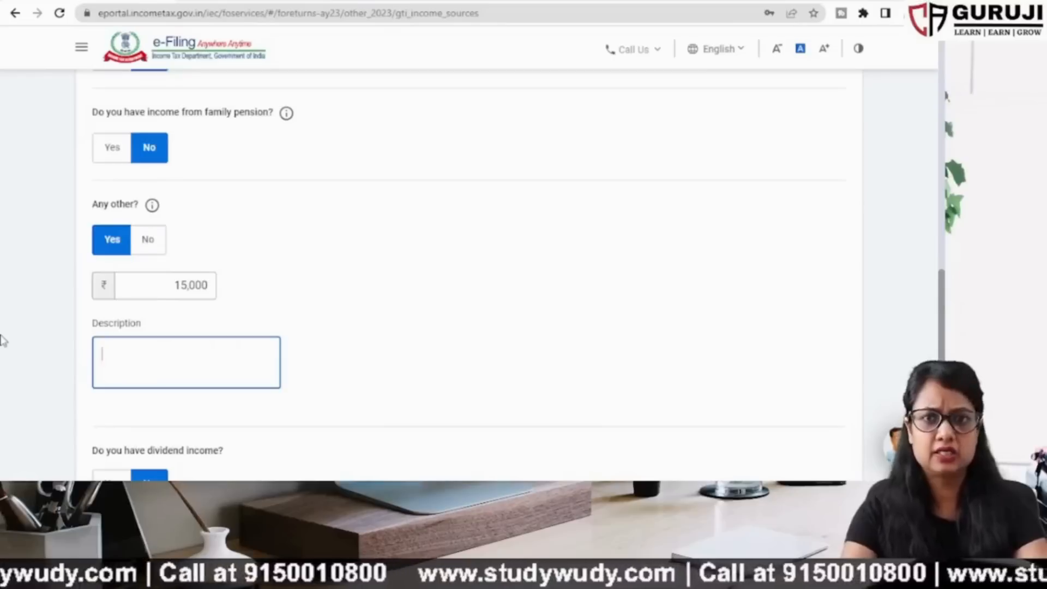
type("other income")
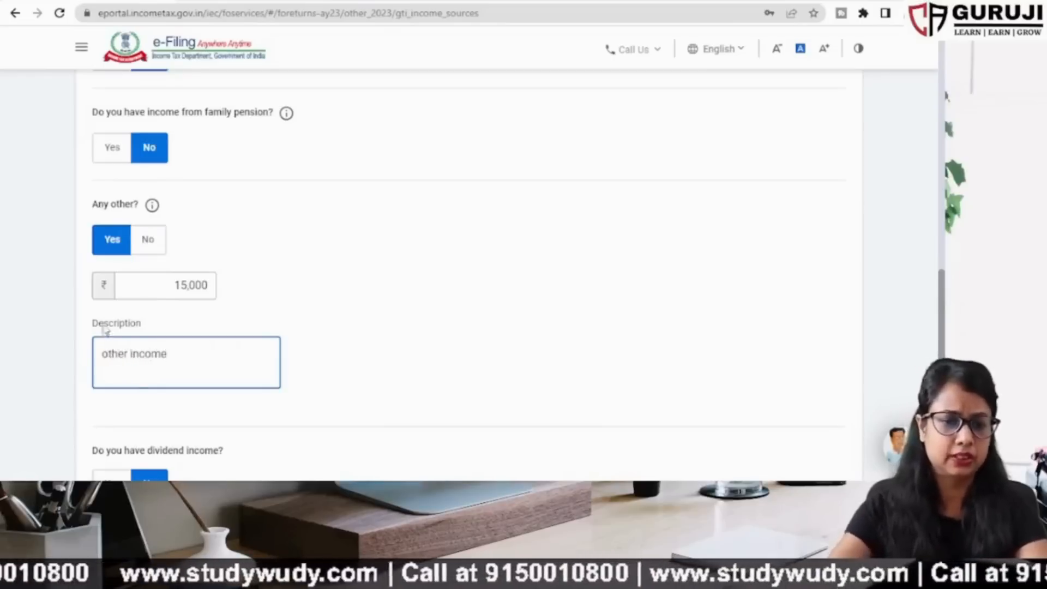
left_click(311, 328)
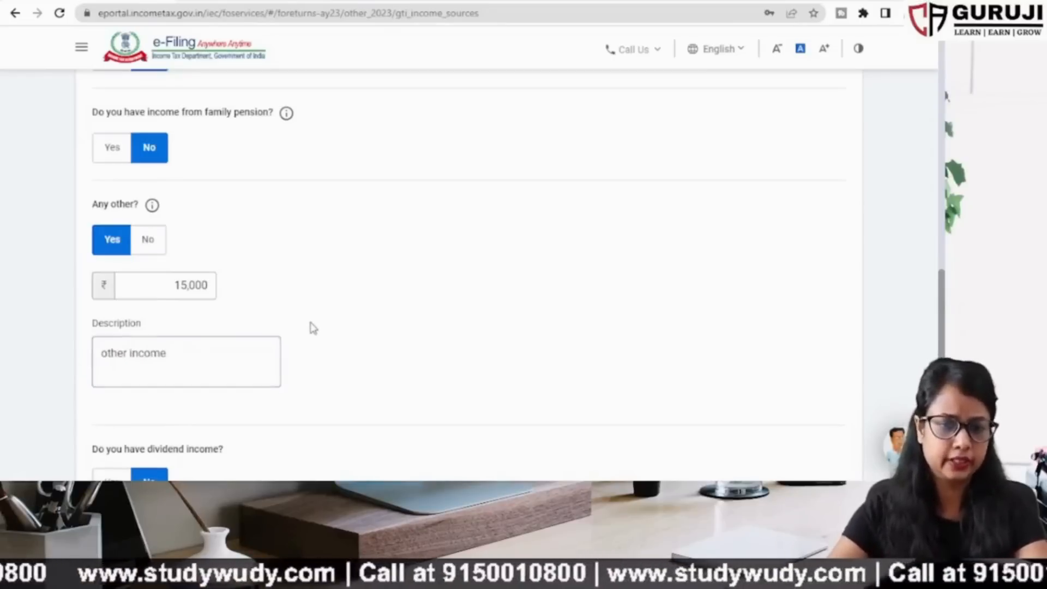
Answer Yes to having dividend income, bringing up its quarterly break-up.
scroll(311, 327, "down", 3)
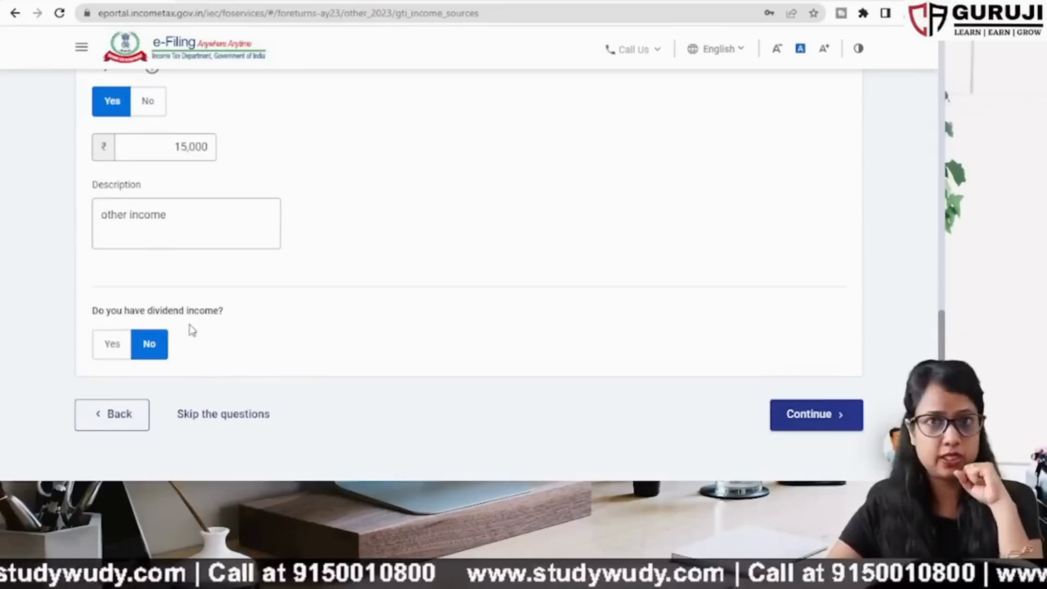
left_click(109, 344)
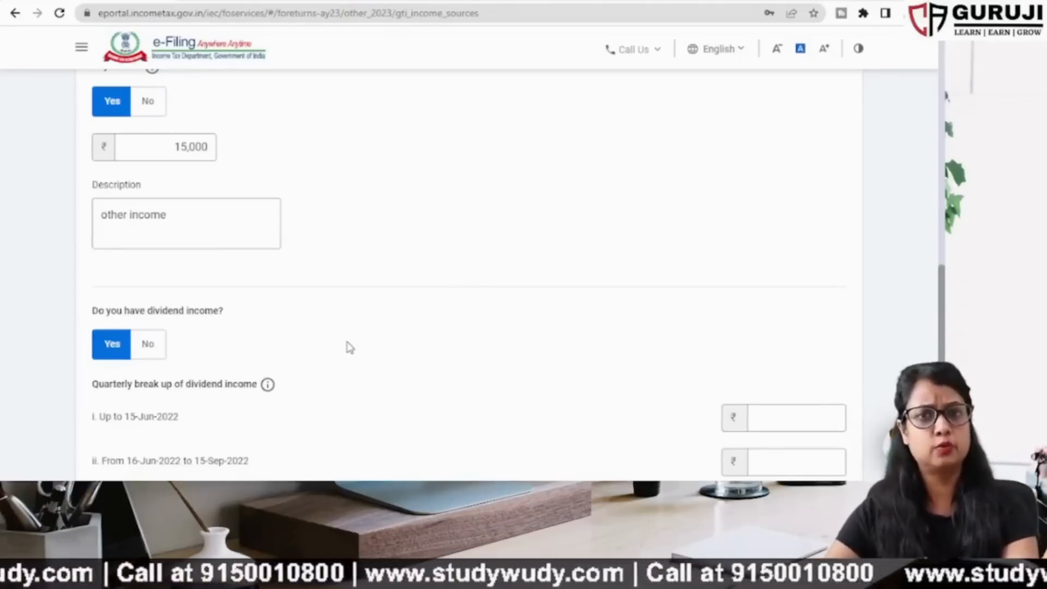
Change the dividend income answer to No and skip the income source questions.
scroll(349, 348, "down", 3)
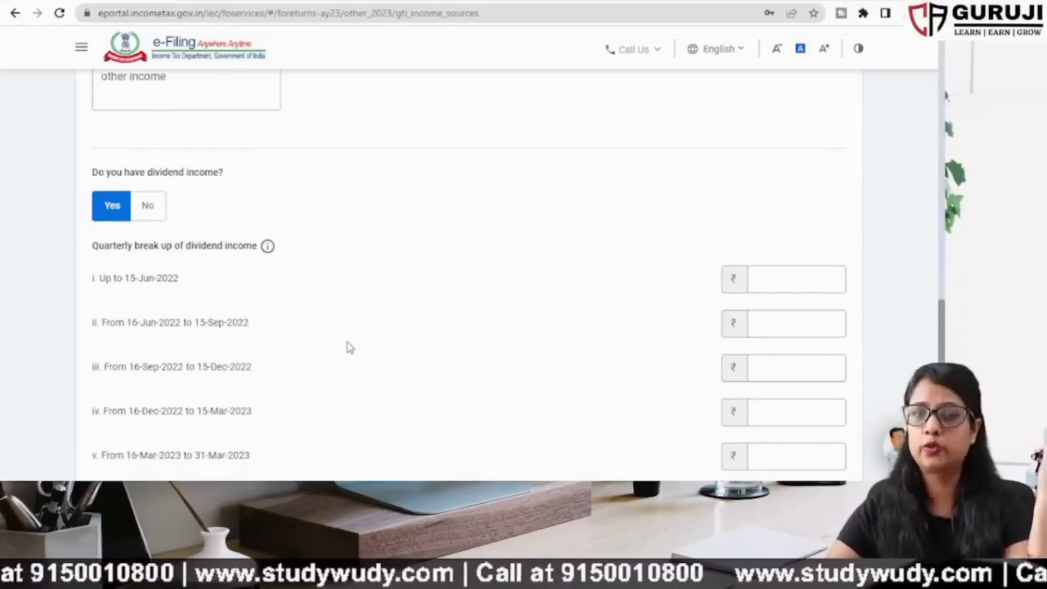
scroll(350, 348, "down", 2)
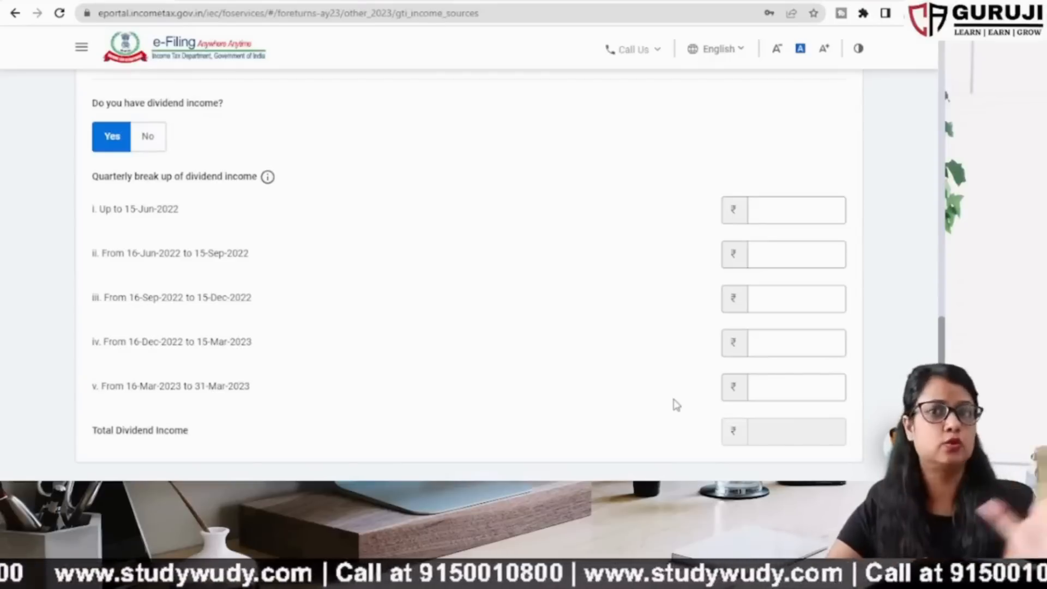
scroll(674, 404, "down", 2)
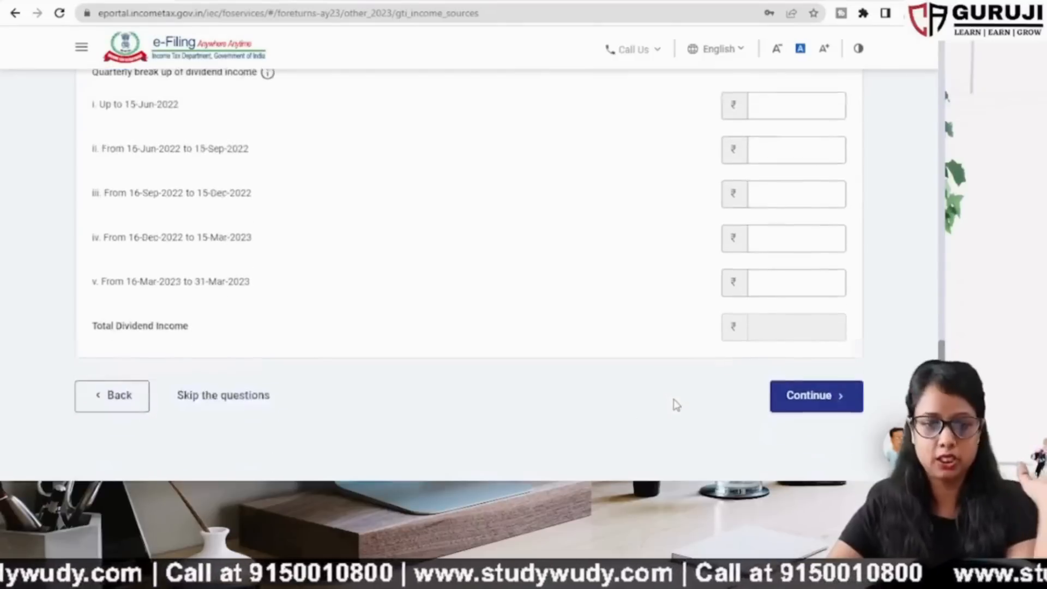
scroll(136, 241, "up", 3)
left_click(145, 221)
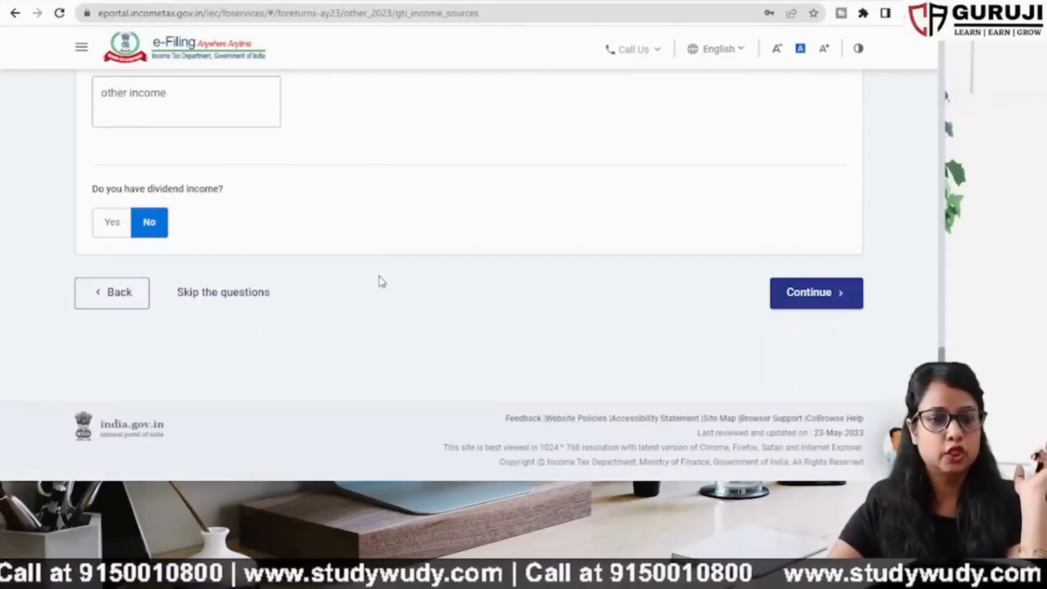
left_click(242, 307)
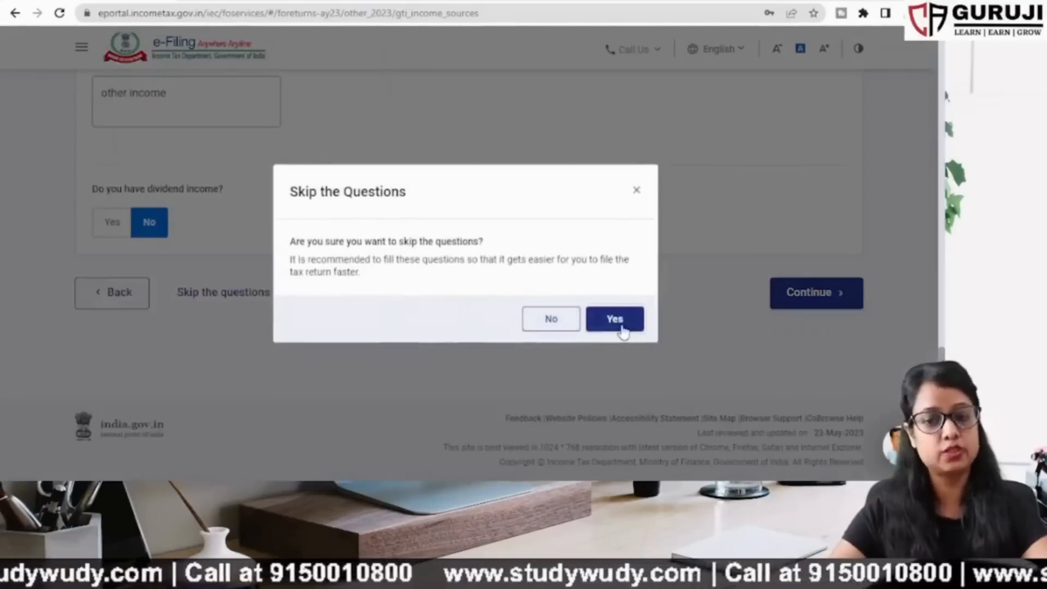
left_click(615, 320)
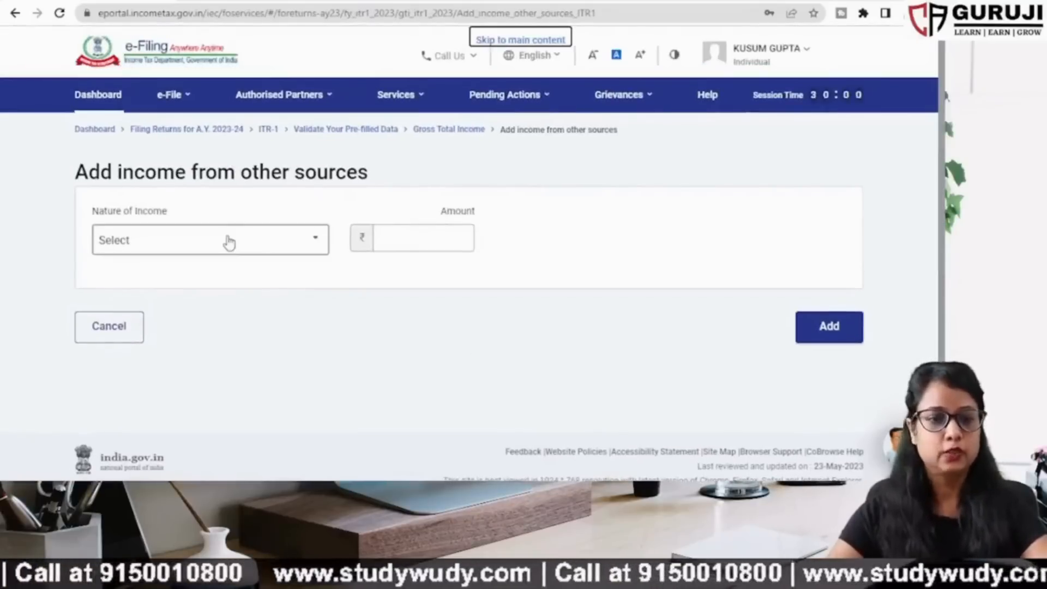
Add income from other sources of 542 with the nature "Interest from Saving Bank Account".
left_click(229, 243)
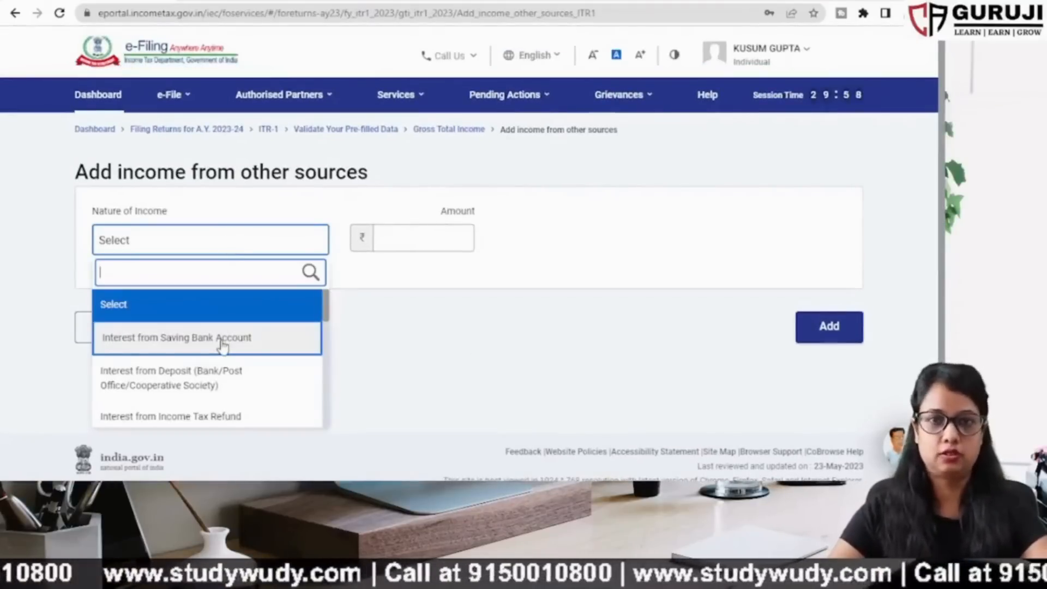
scroll(222, 346, "down", 3)
scroll(223, 346, "down", 5)
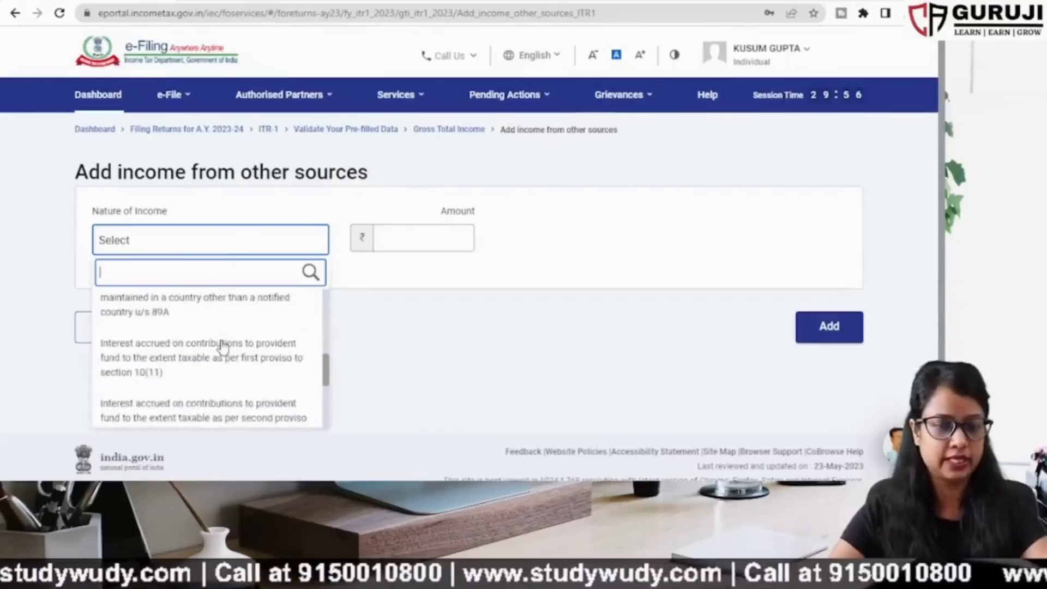
scroll(222, 346, "up", 6)
scroll(229, 343, "up", 3)
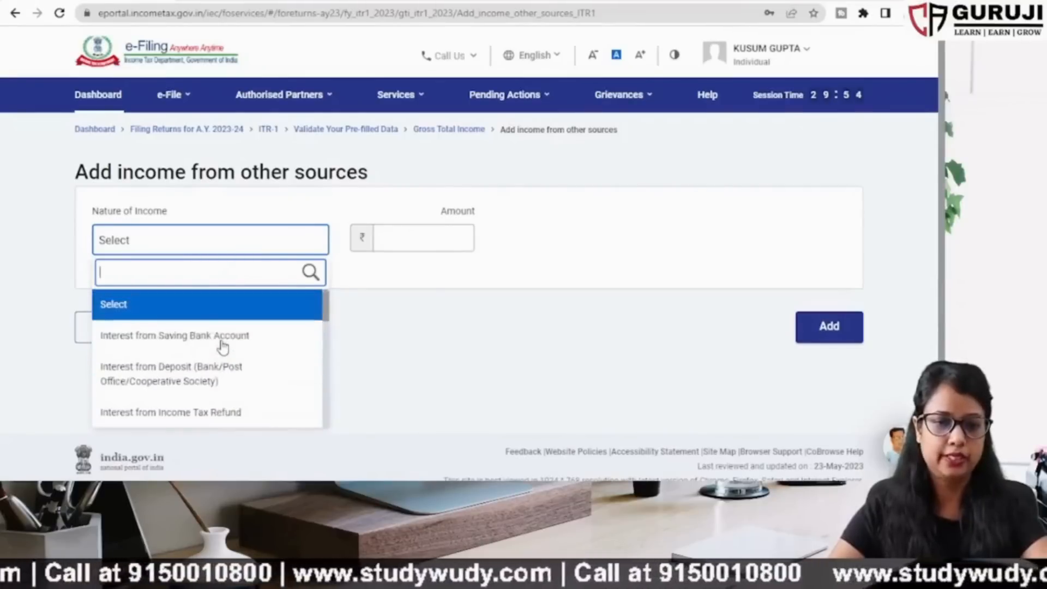
left_click(248, 339)
left_click(398, 237)
type("542")
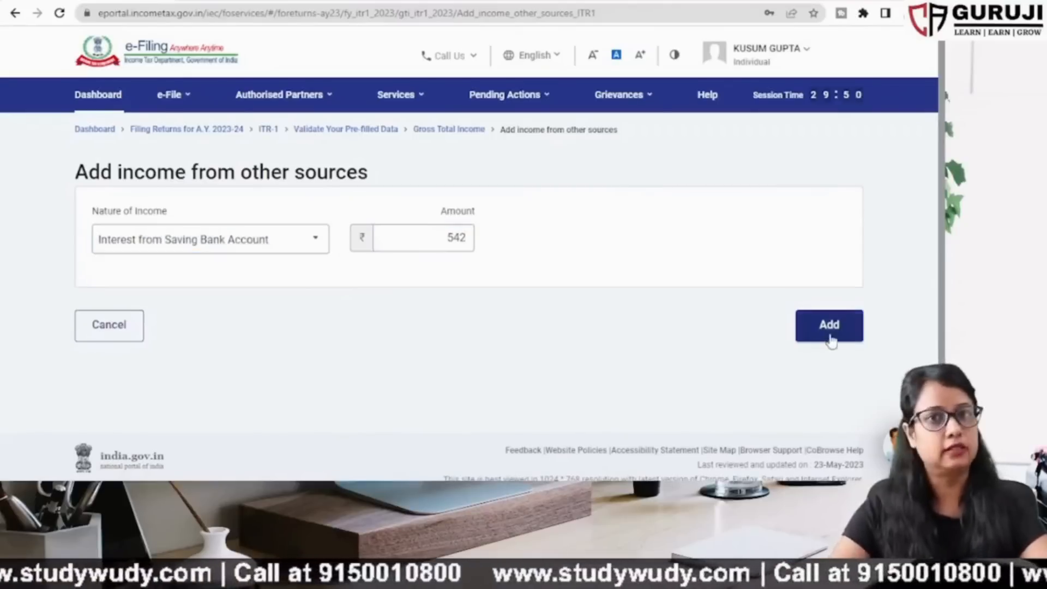
left_click(830, 339)
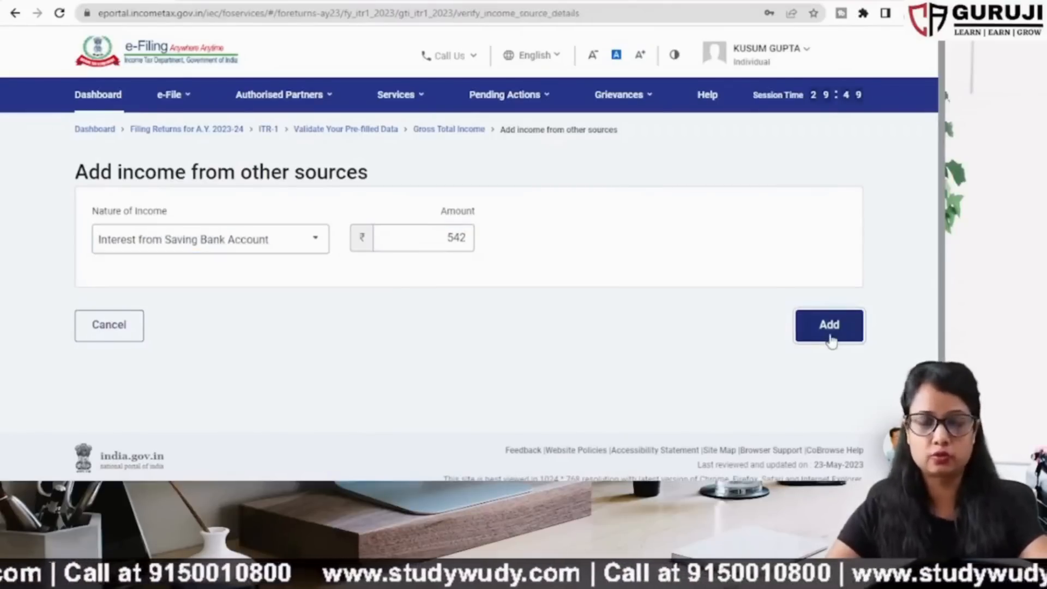
Review the income source details and check the edit and delete options for the savings bank interest entry, leaving it unselected.
scroll(829, 340, "down", 3)
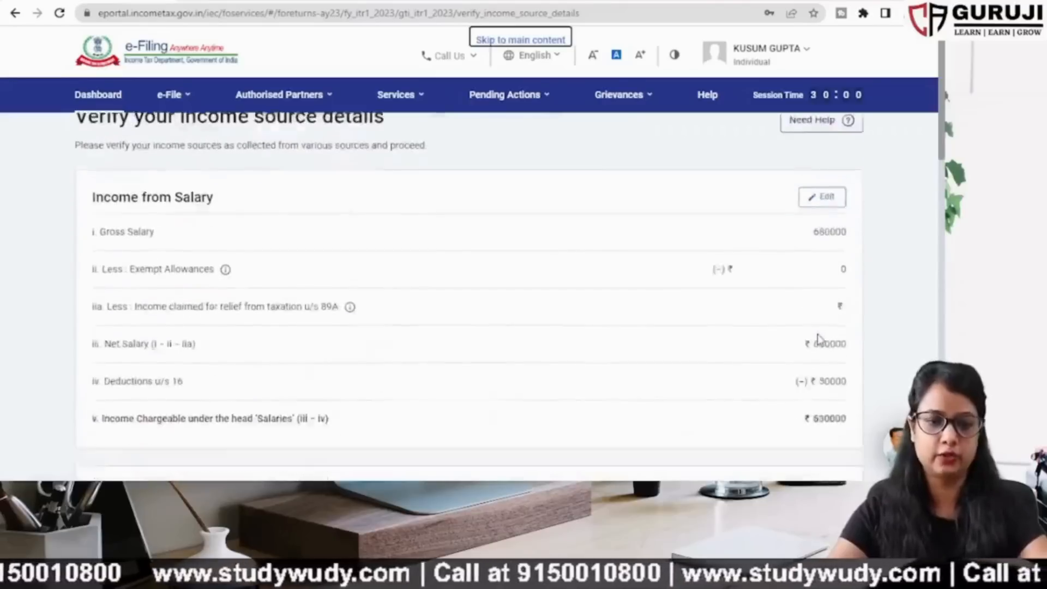
scroll(818, 339, "down", 15)
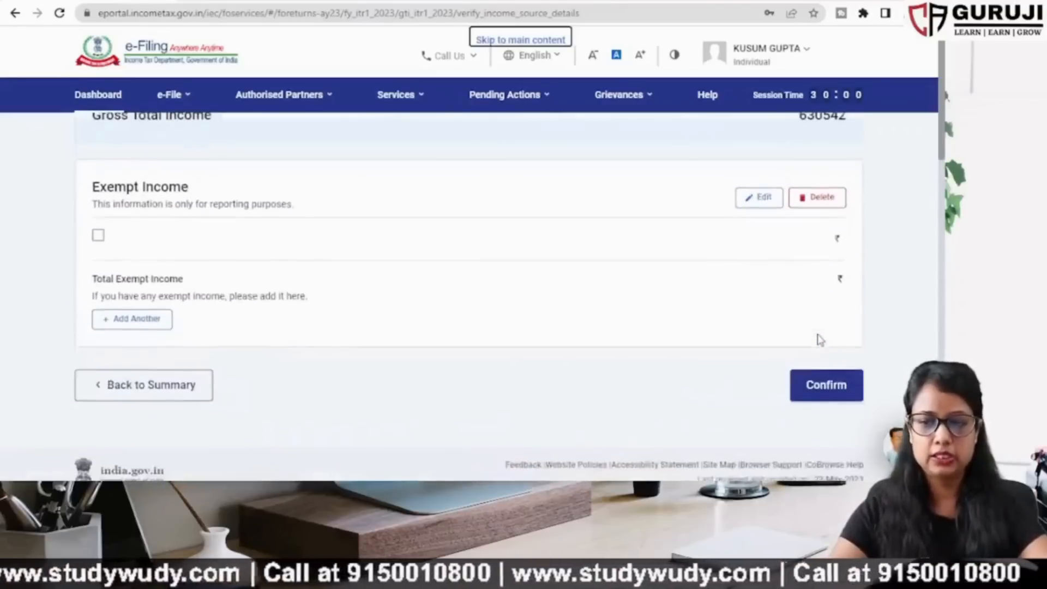
scroll(538, 271, "up", 5)
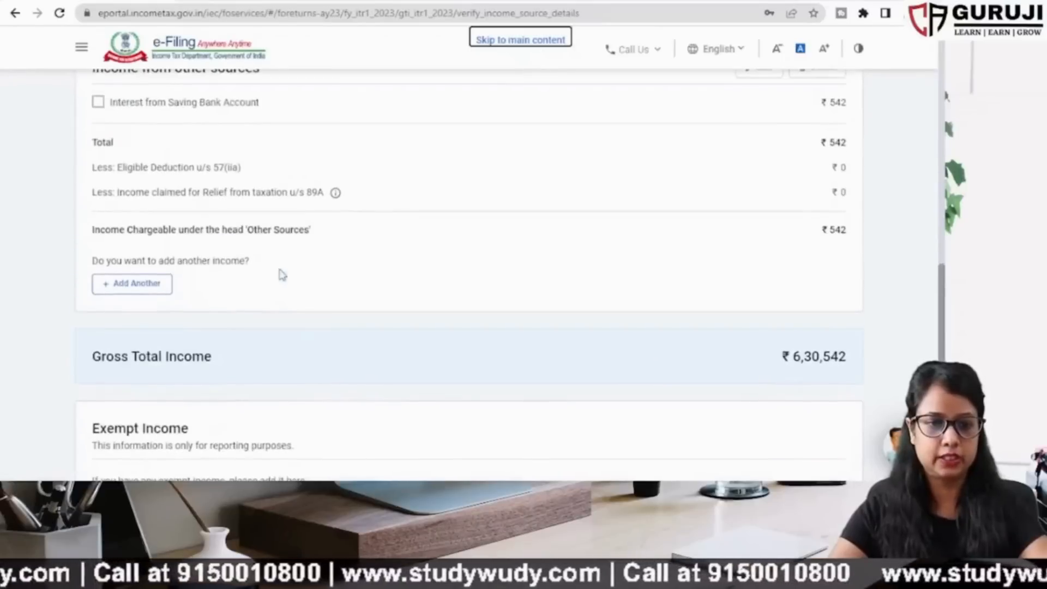
scroll(286, 279, "down", 3)
scroll(287, 280, "up", 5)
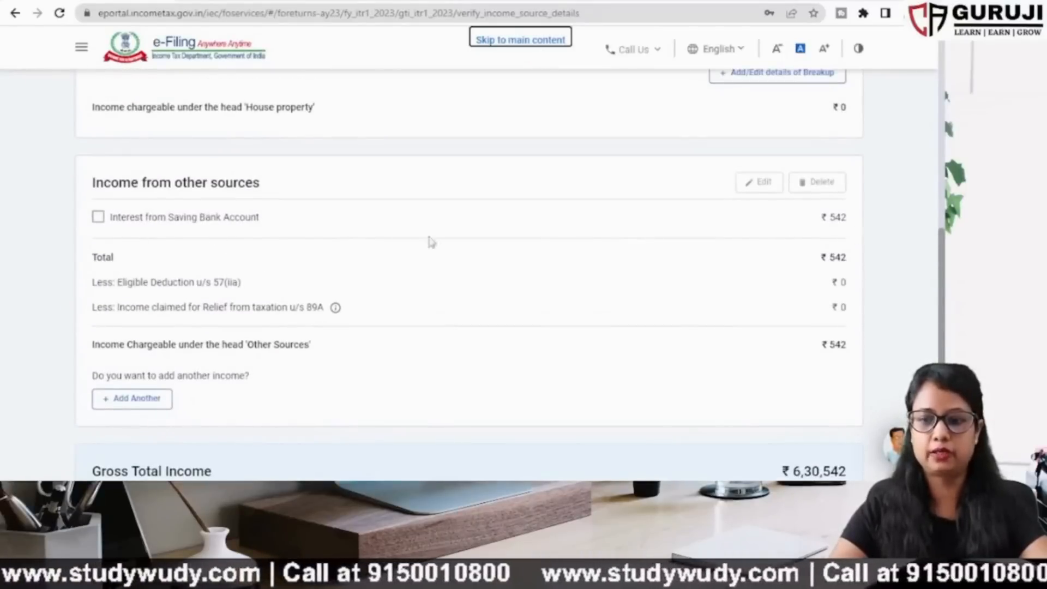
left_click(98, 217)
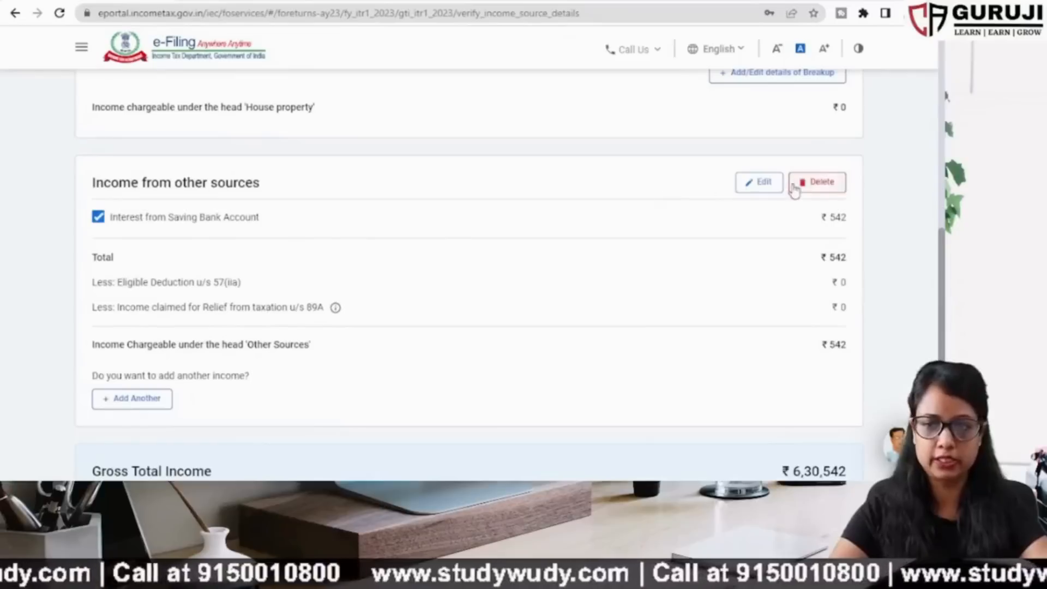
left_click(98, 217)
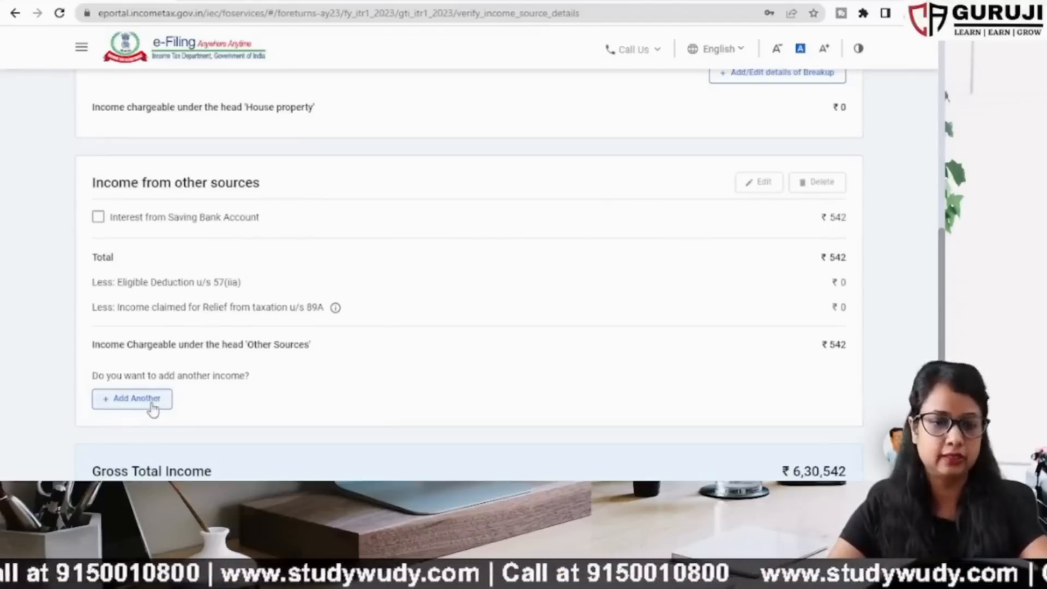
Examine the available natures of exempt income in a new exempt income entry, from agriculture income to "Any Other", and cancel the entry.
scroll(412, 405, "down", 2)
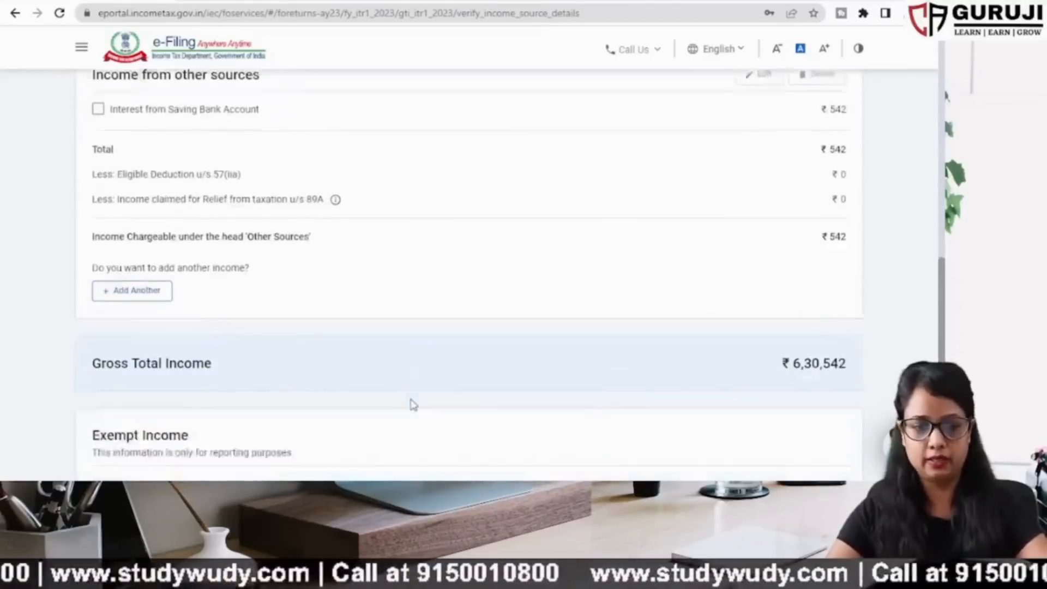
scroll(412, 405, "down", 3)
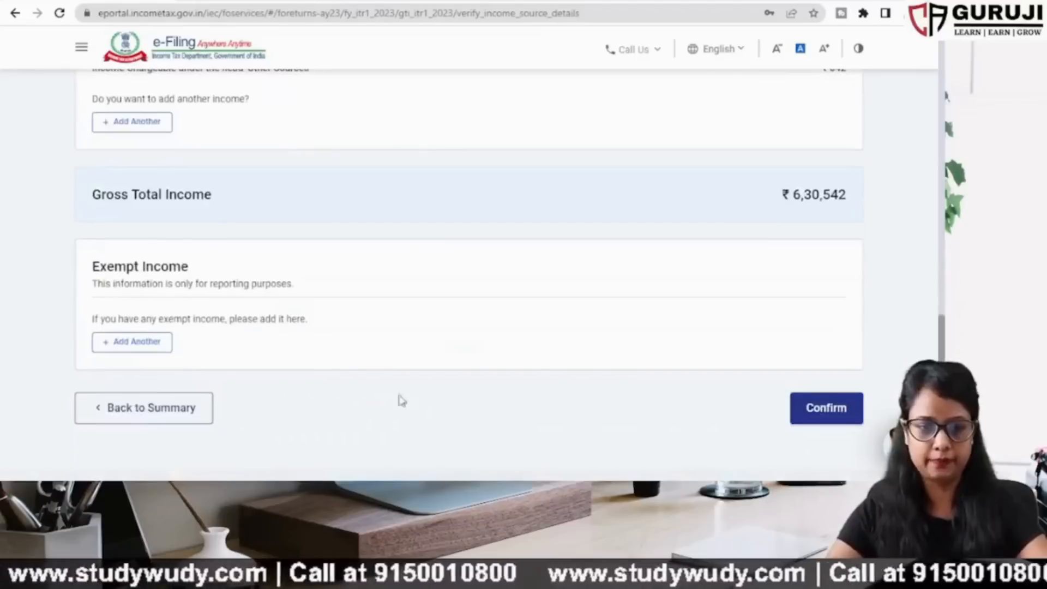
left_click(152, 344)
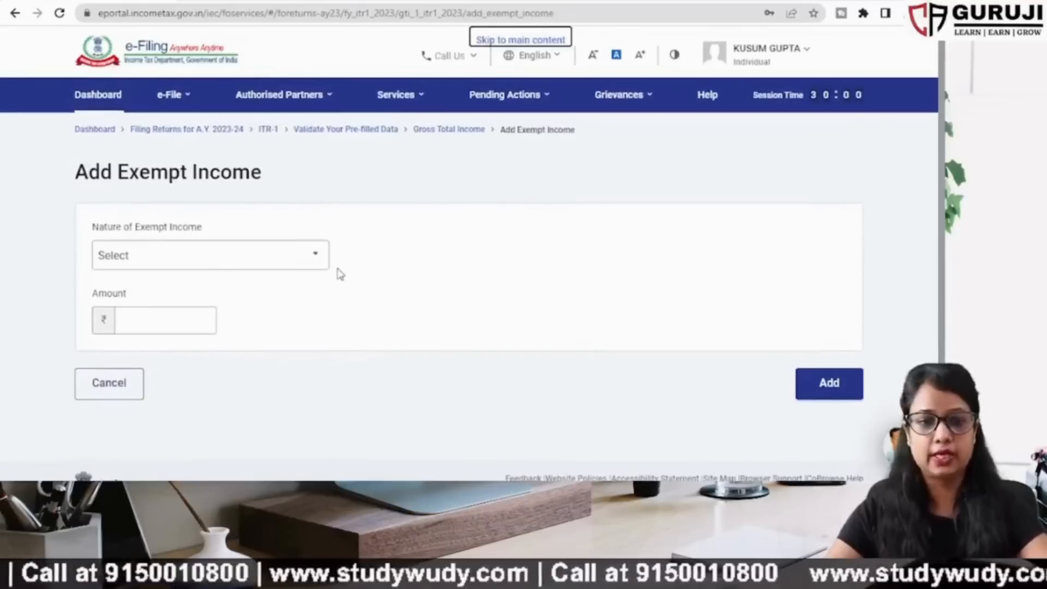
left_click(311, 273)
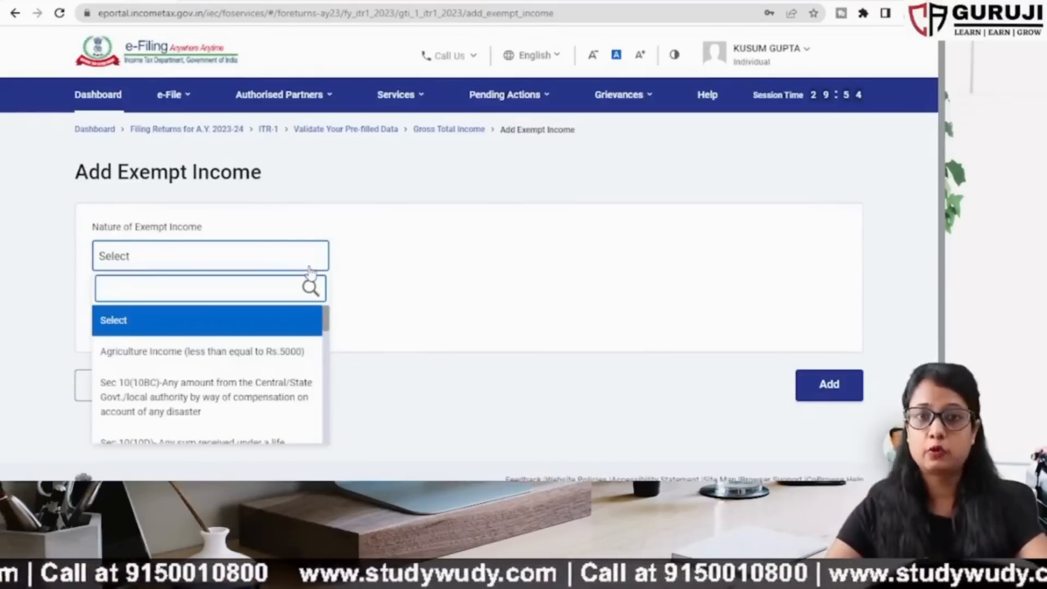
scroll(259, 357, "down", 3)
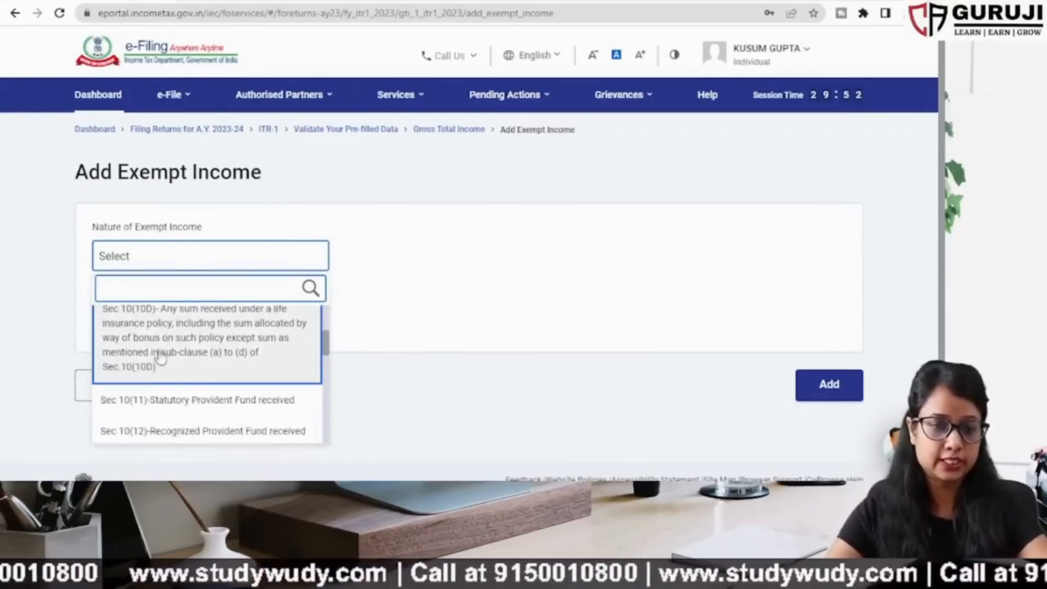
scroll(243, 365, "up", 3)
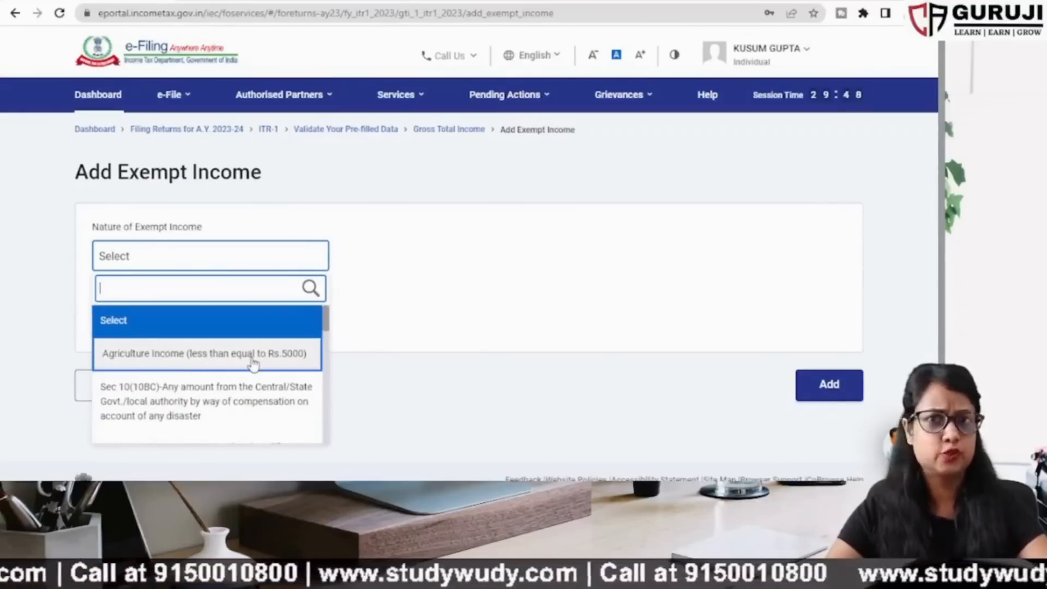
scroll(253, 365, "down", 2)
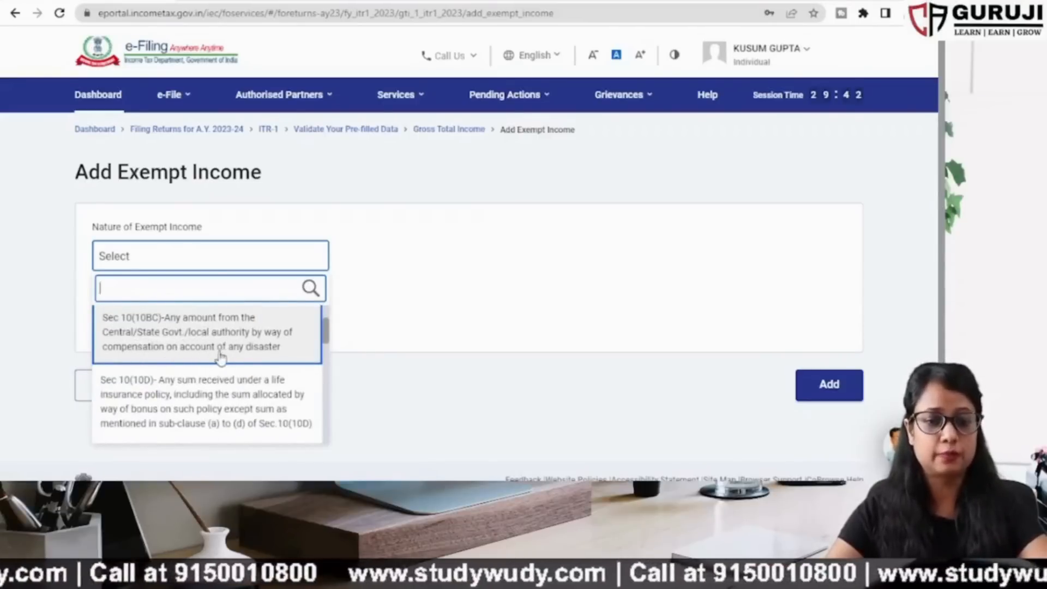
scroll(272, 357, "down", 3)
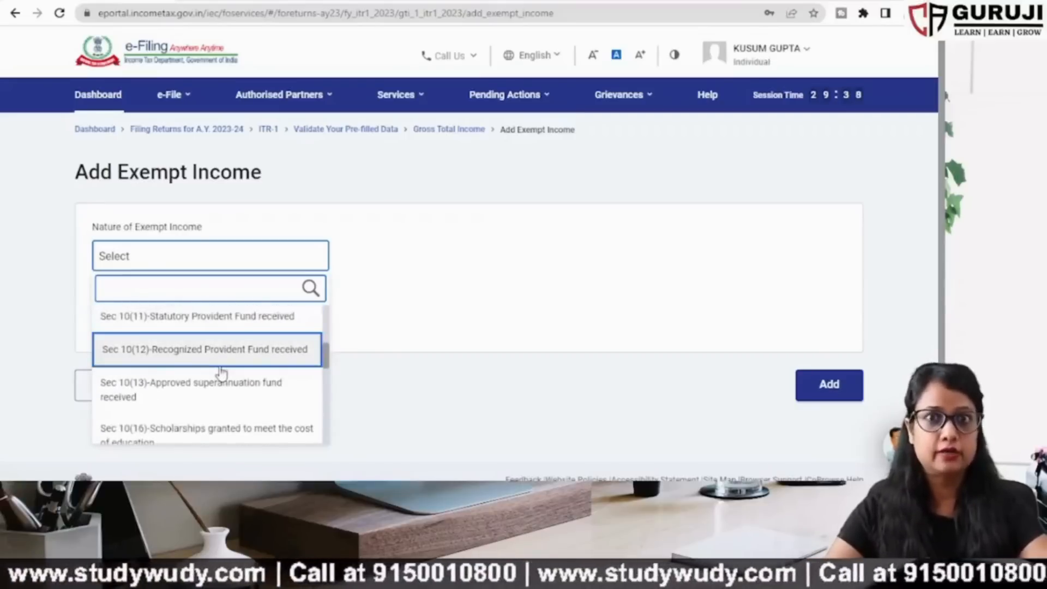
scroll(220, 362, "down", 1)
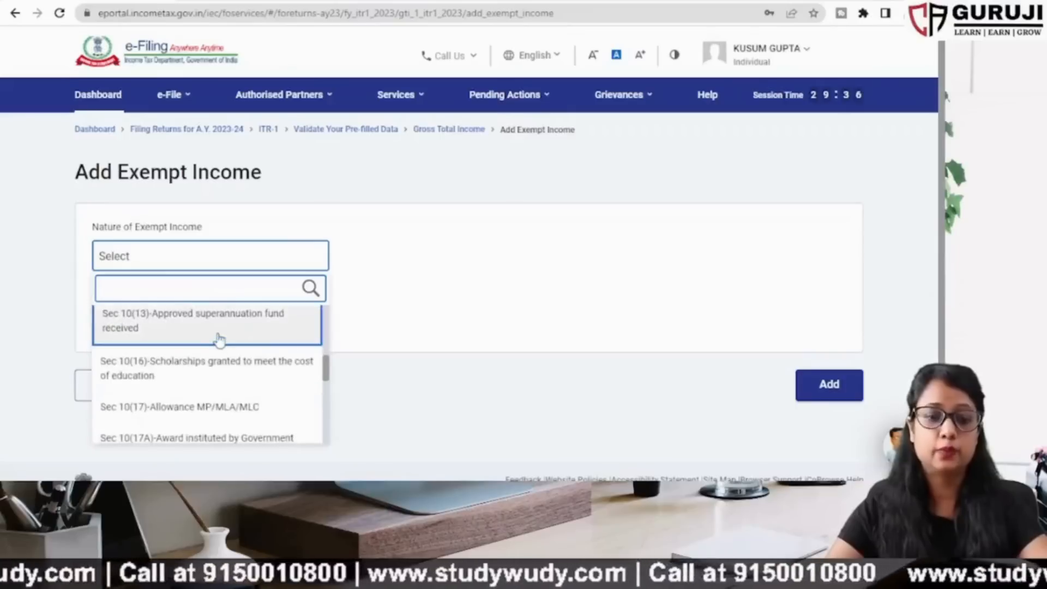
scroll(213, 359, "down", 2)
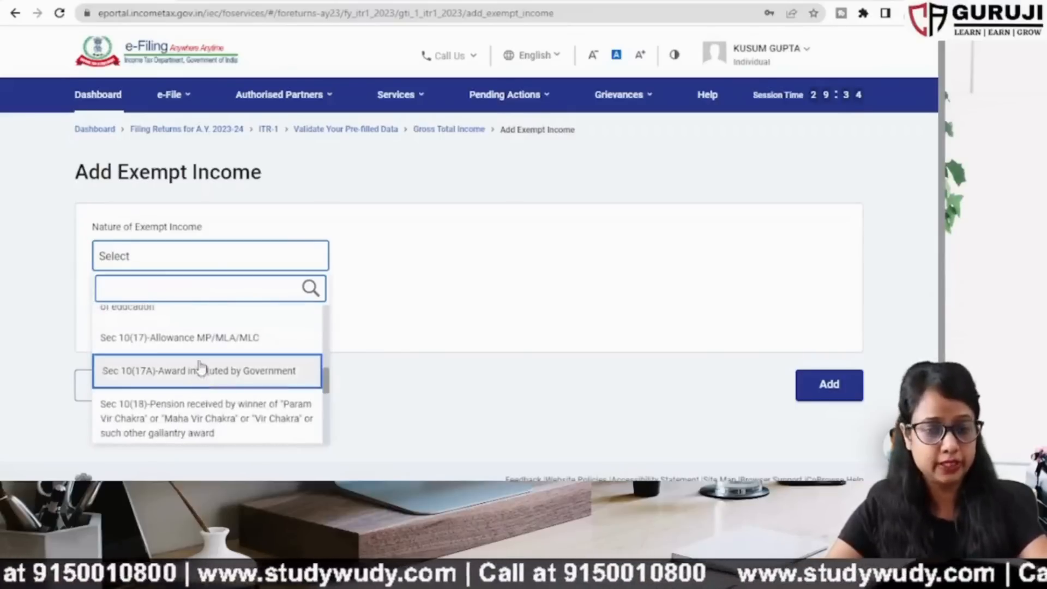
scroll(206, 364, "down", 1)
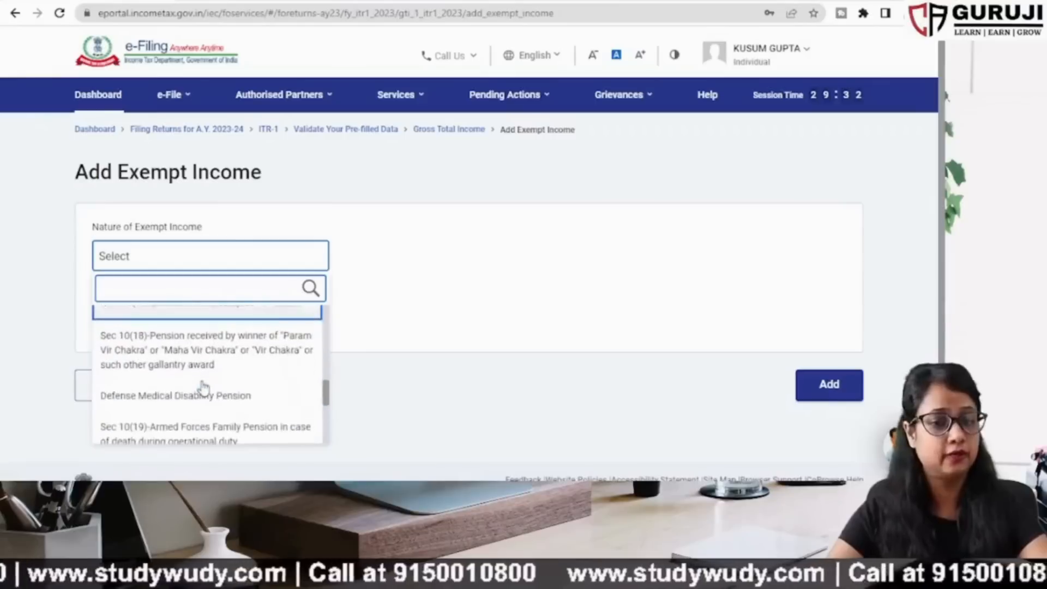
scroll(205, 364, "down", 1)
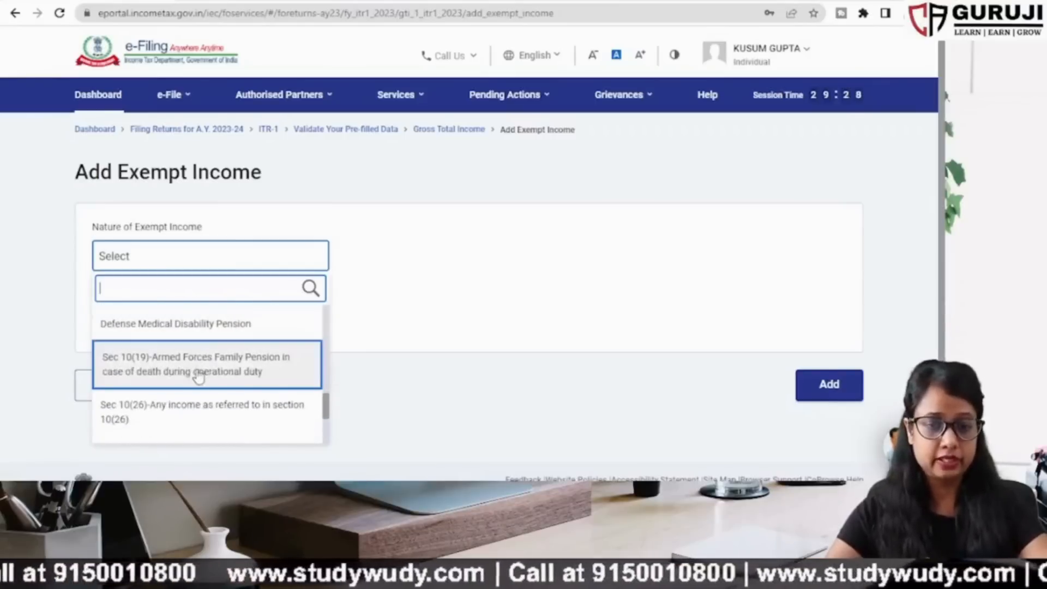
scroll(200, 366, "down", 2)
scroll(202, 350, "down", 2)
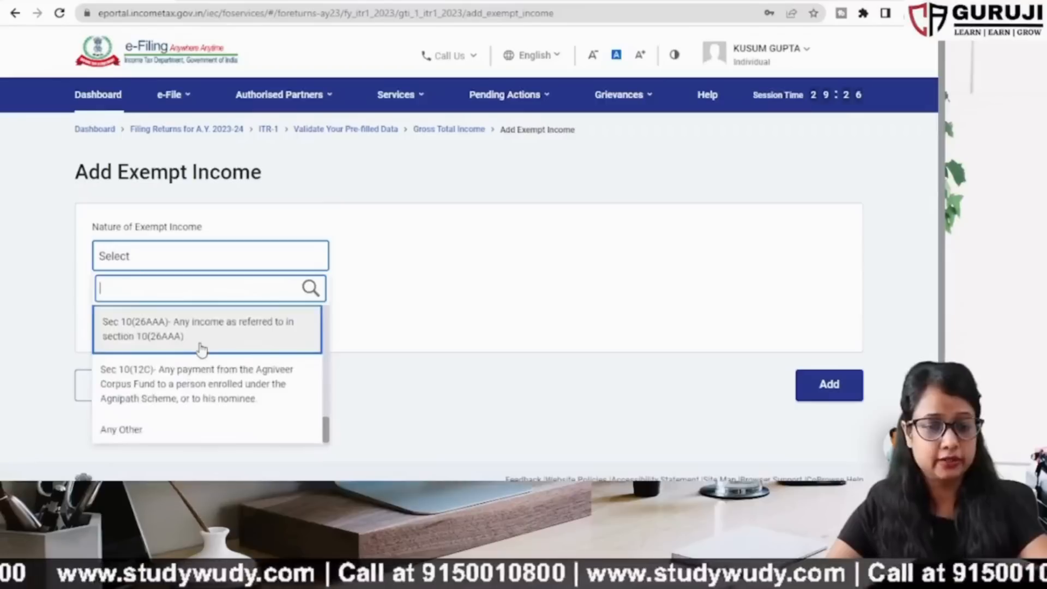
left_click(384, 411)
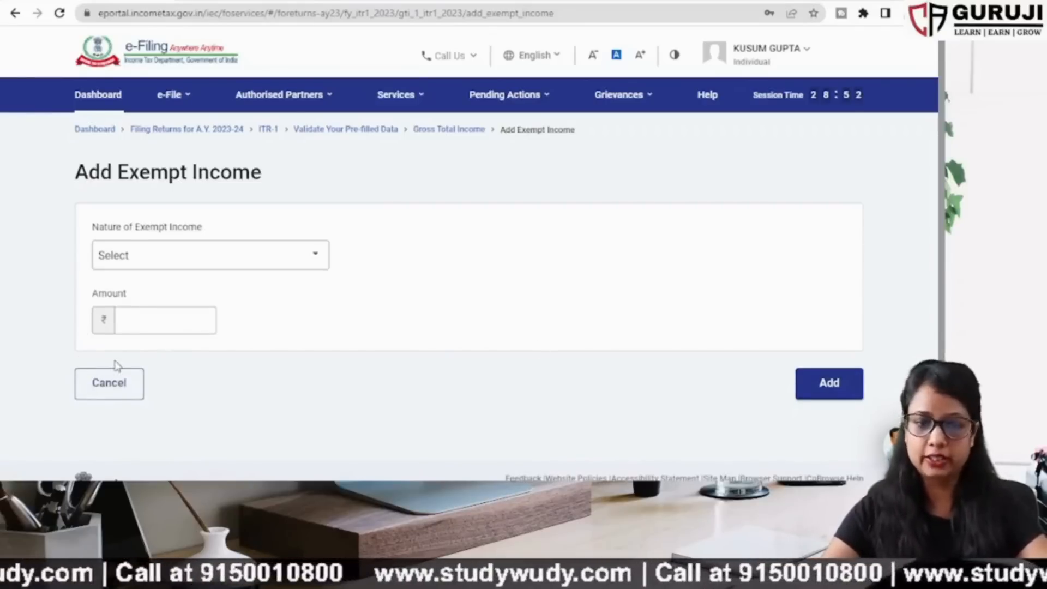
left_click(124, 397)
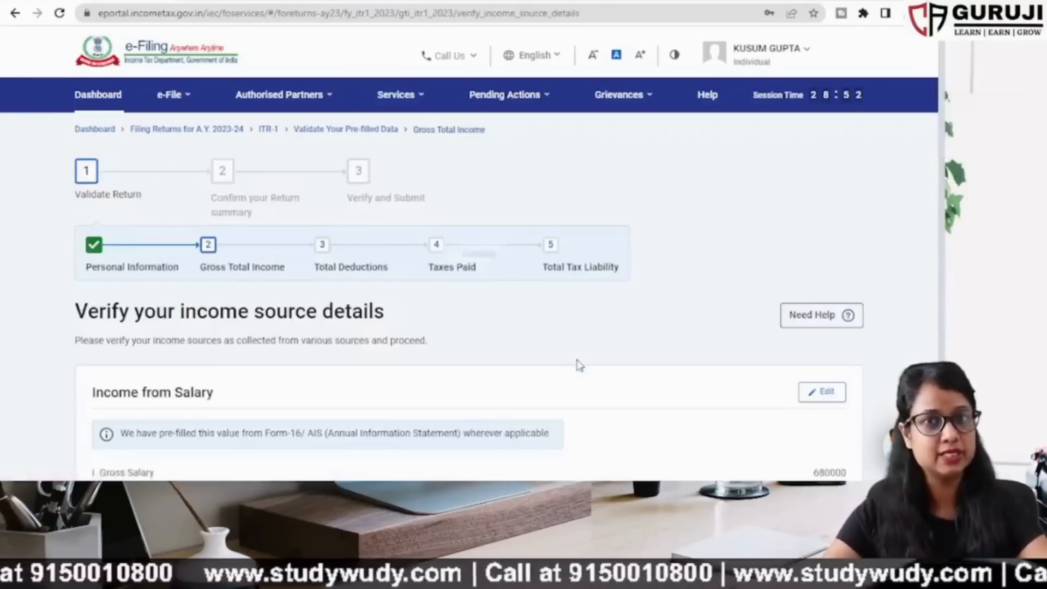
Confirm the Gross Total Income section and return to the return summary.
scroll(579, 366, "down", 6)
scroll(580, 366, "down", 7)
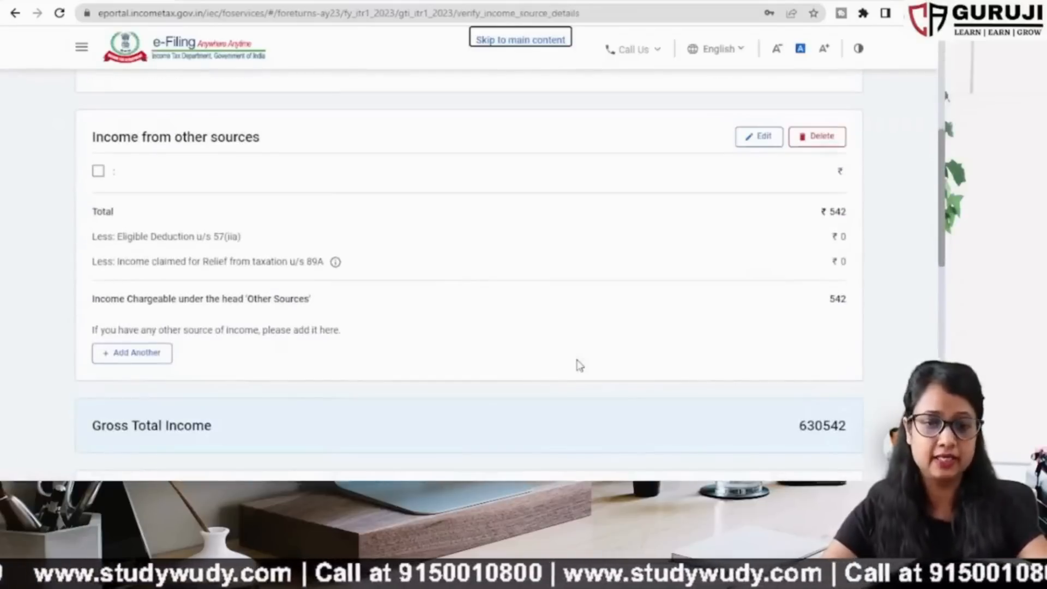
scroll(580, 366, "down", 6)
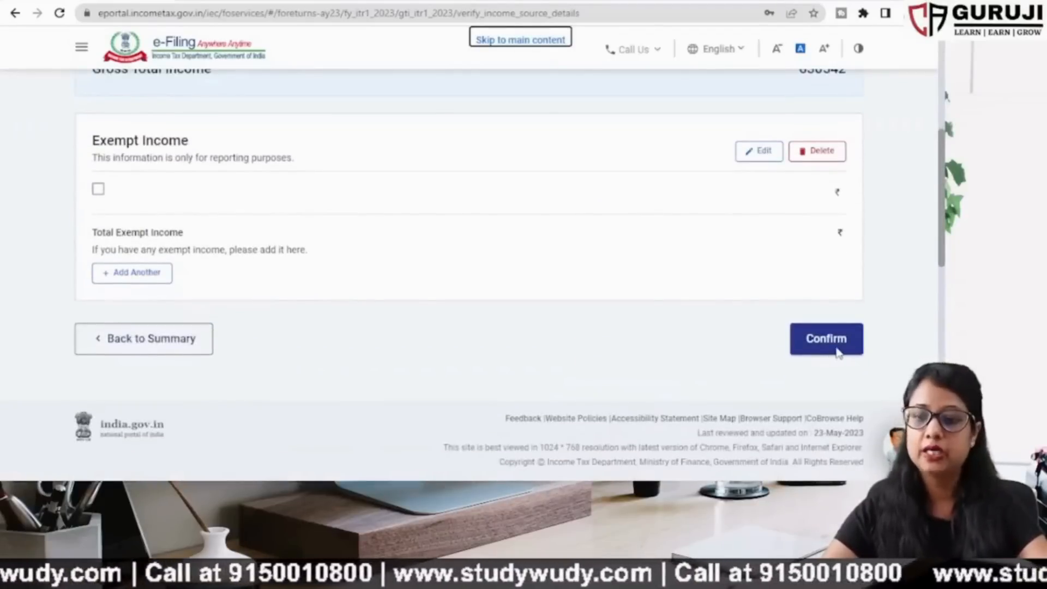
left_click(829, 340)
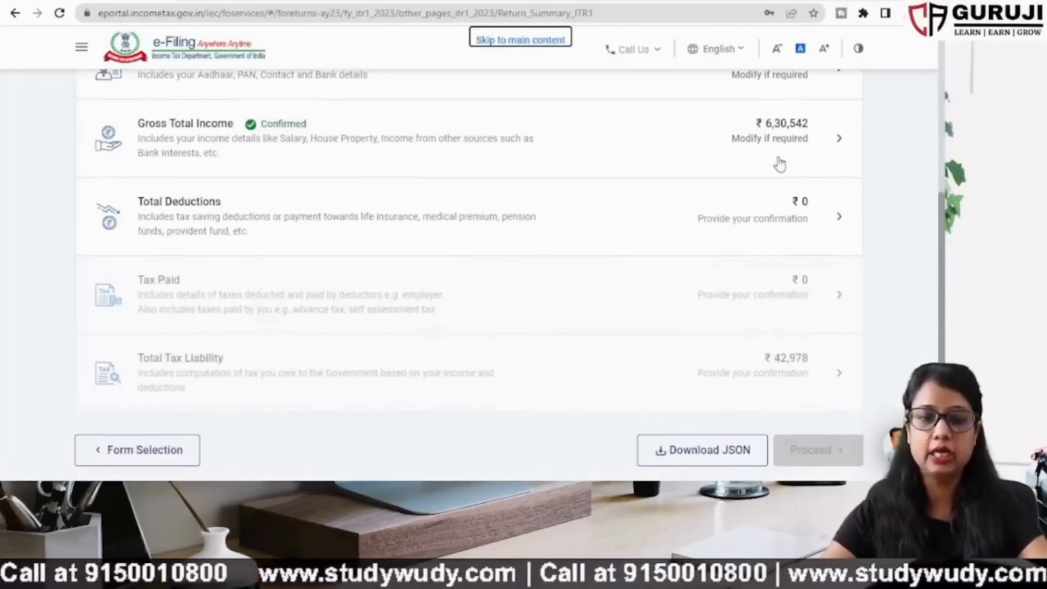
Open the Total Deductions section and look through its eligibility questions, from donations paid to any other deduction.
scroll(780, 164, "down", 1)
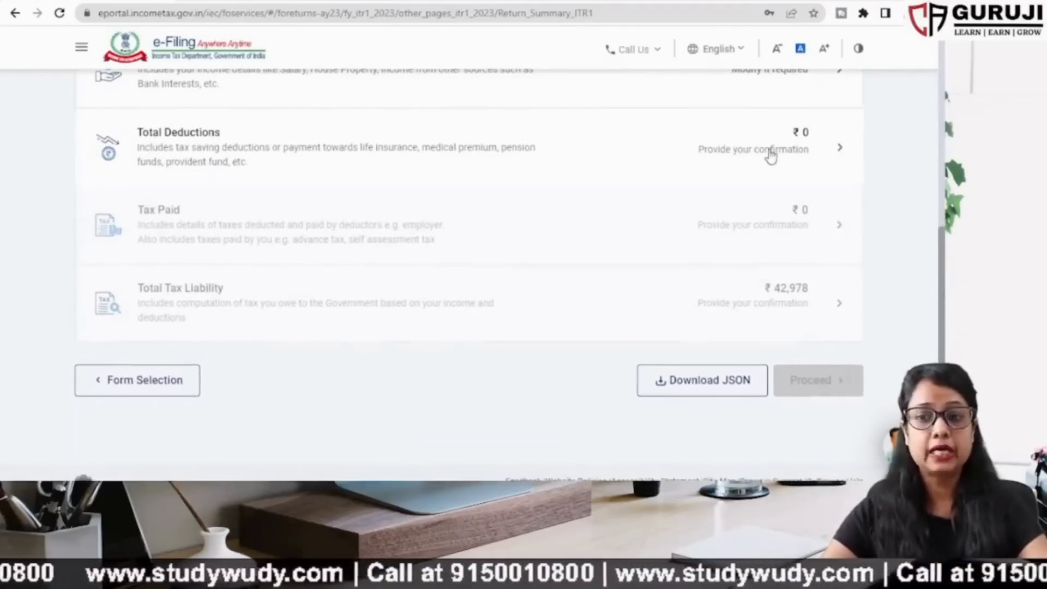
left_click(771, 157)
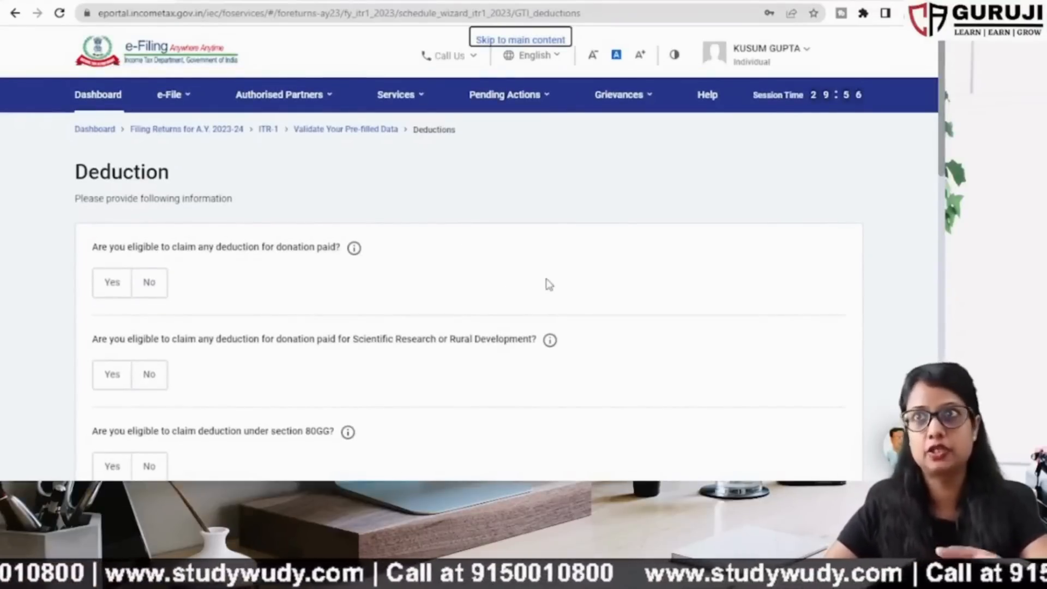
scroll(548, 284, "down", 2)
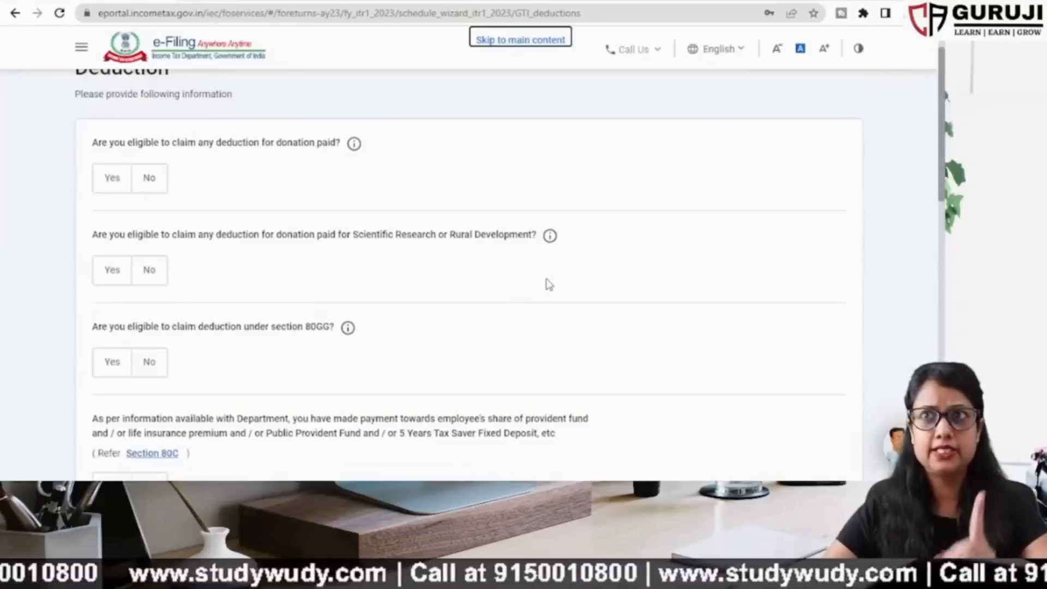
scroll(202, 238, "up", 2)
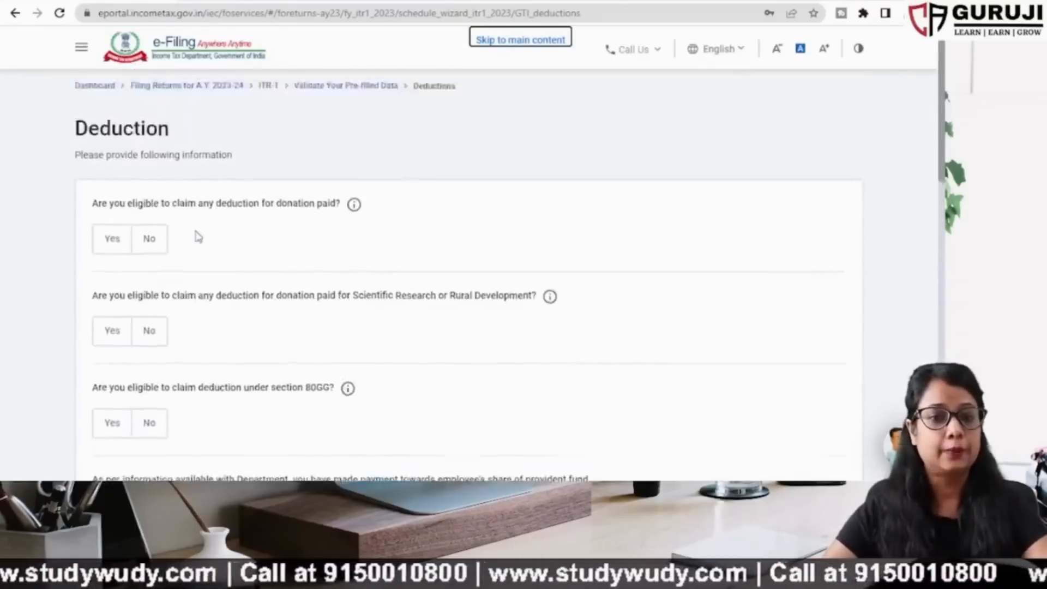
scroll(262, 429, "down", 10)
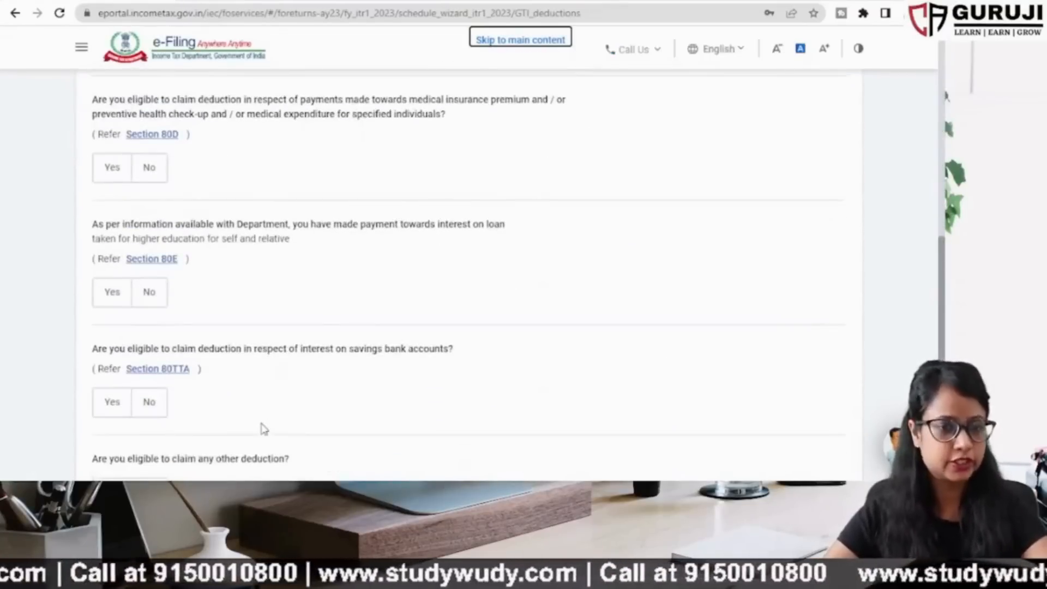
scroll(262, 430, "down", 3)
scroll(262, 430, "up", 12)
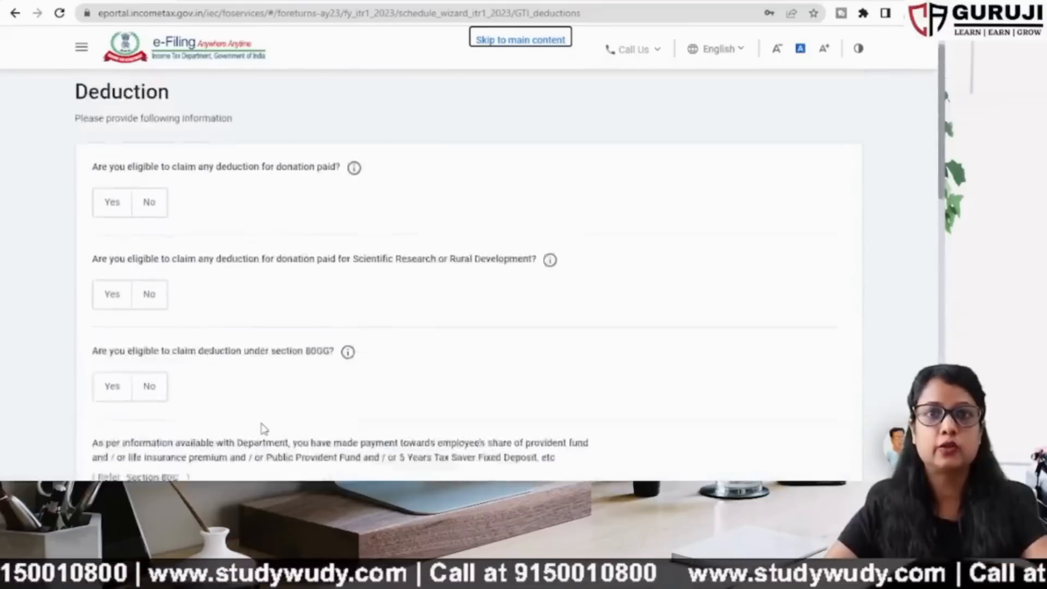
scroll(262, 430, "down", 2)
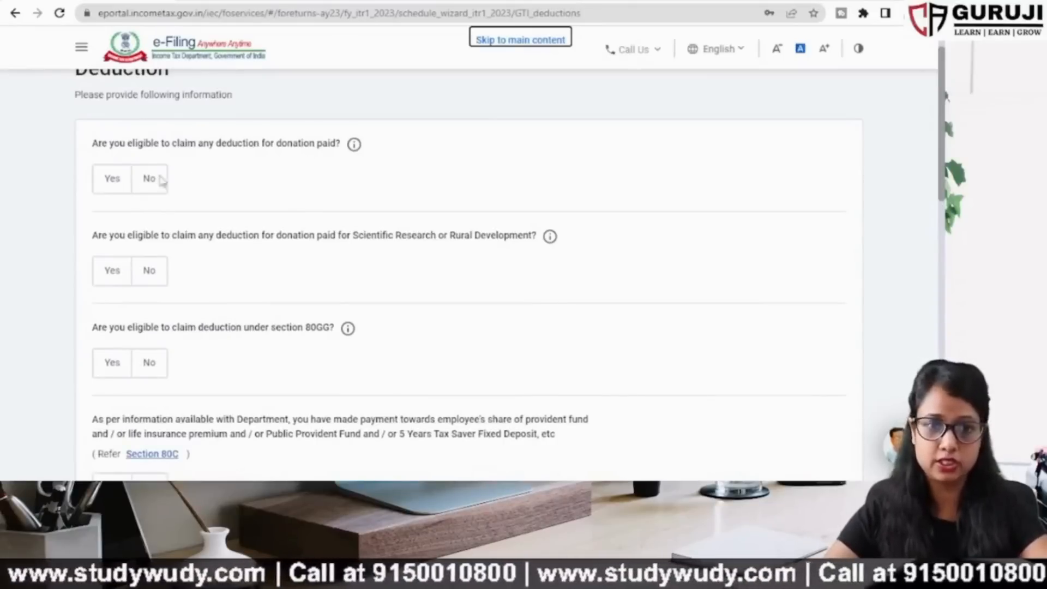
Check what answering Yes requires for both donation deductions, general and Scientific Research or Rural Development, and set both answers to No.
left_click(106, 181)
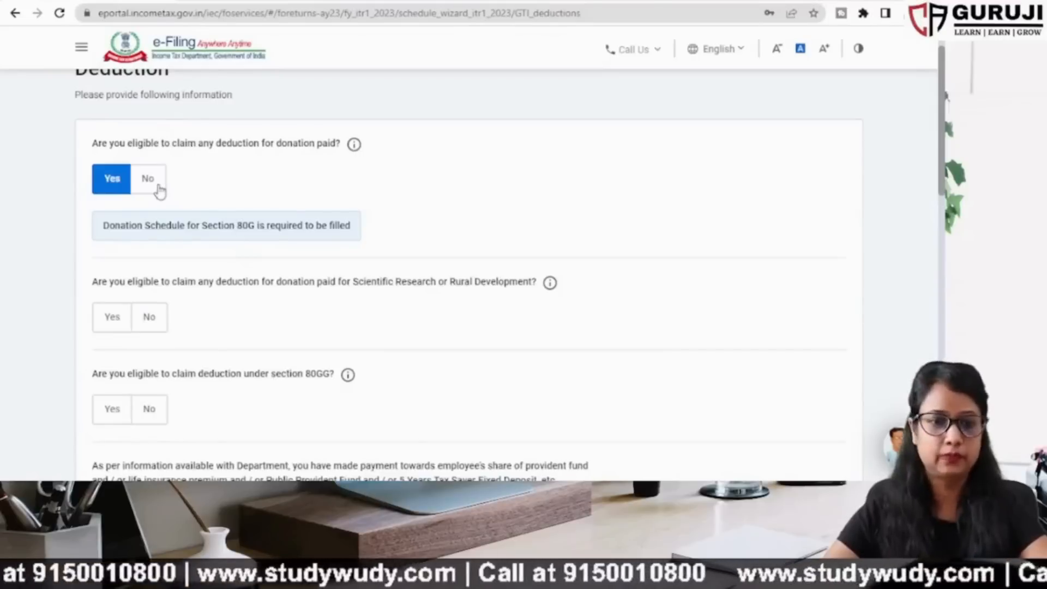
left_click(155, 185)
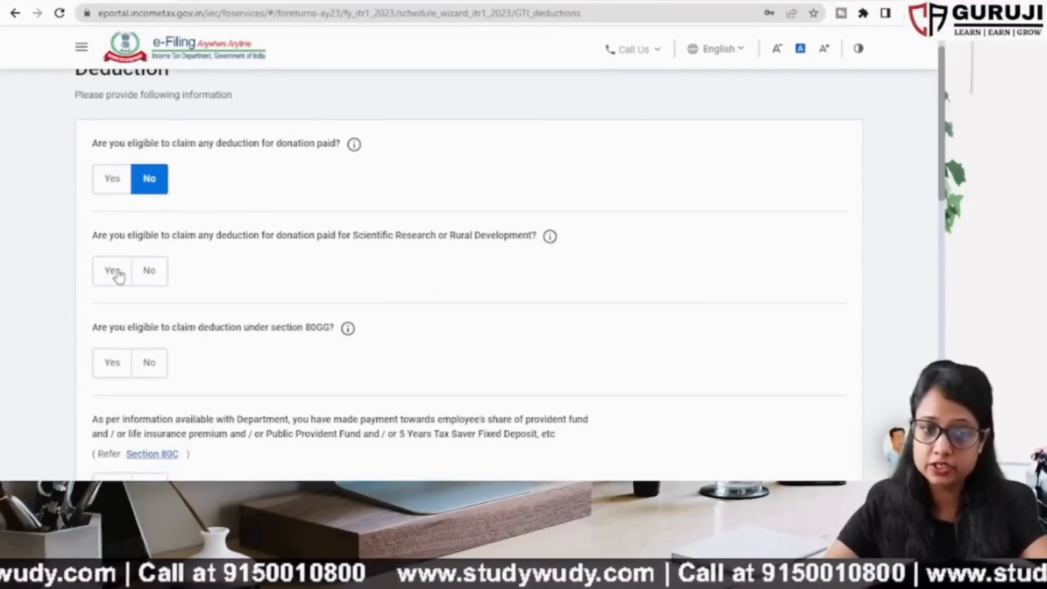
left_click(110, 274)
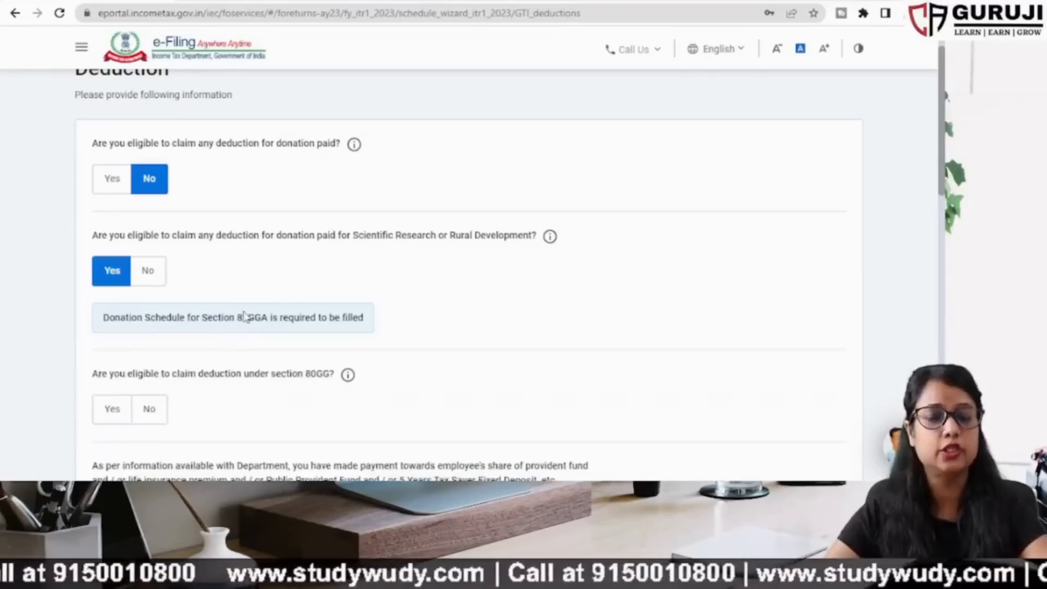
left_click(158, 275)
Read the explanation of the section 80GG rent deduction, check its amount entry, and set the eligibility answer to No.
scroll(316, 277, "down", 1)
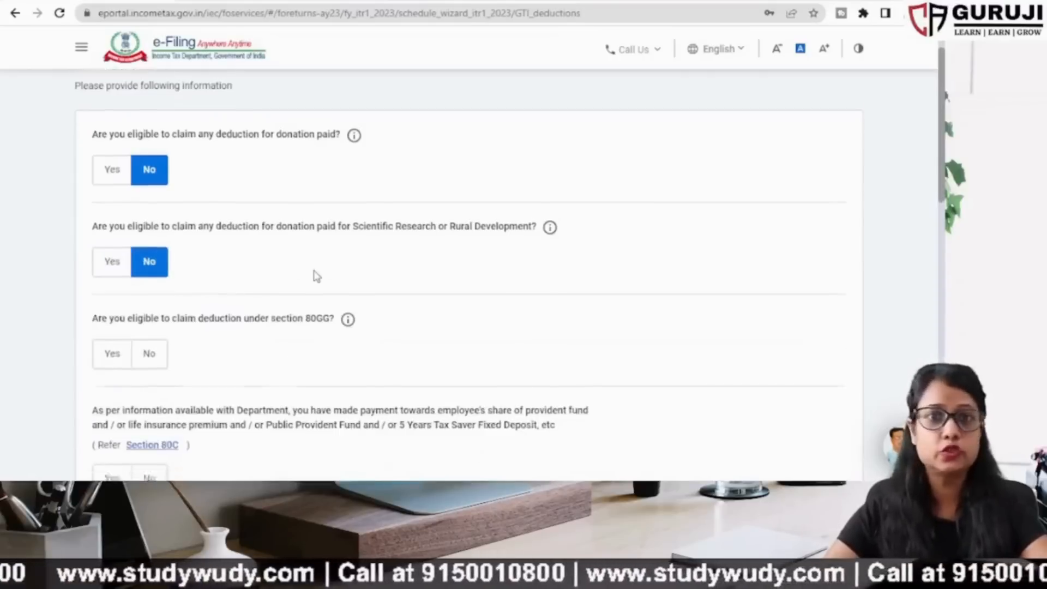
scroll(316, 277, "down", 2)
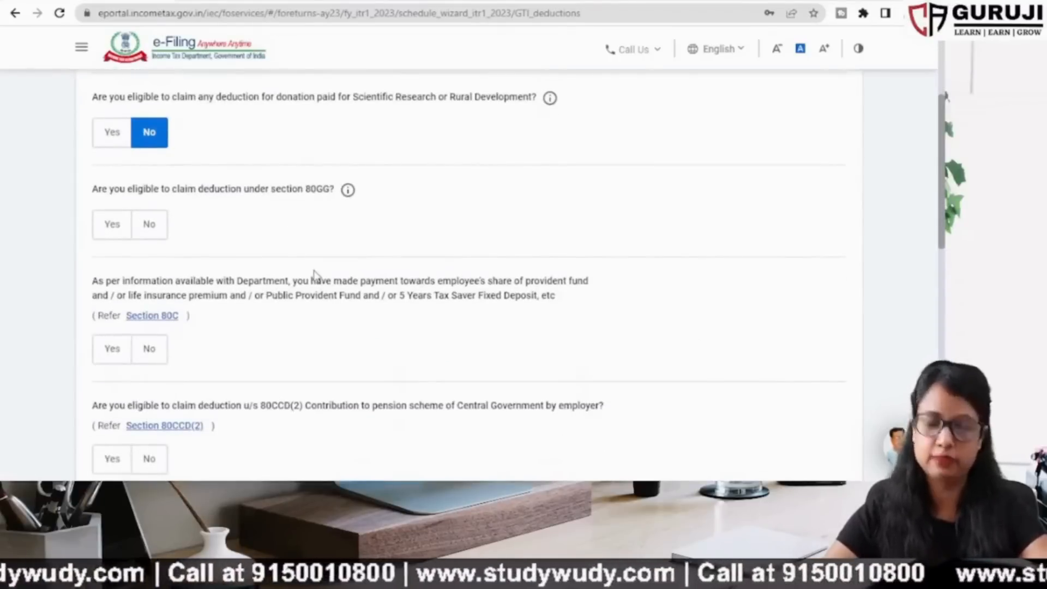
scroll(316, 276, "down", 1)
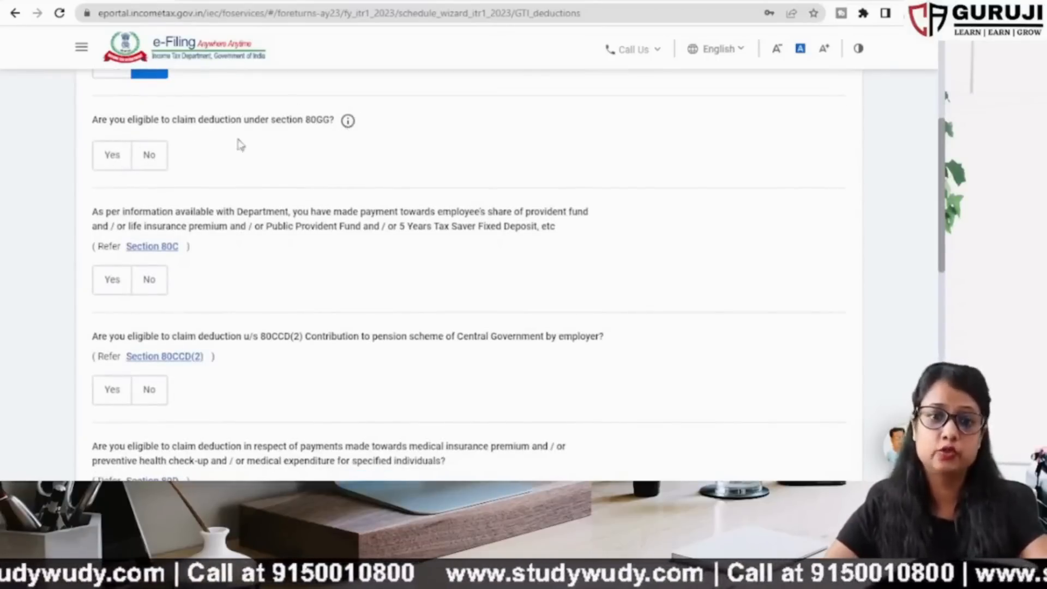
left_click(113, 158)
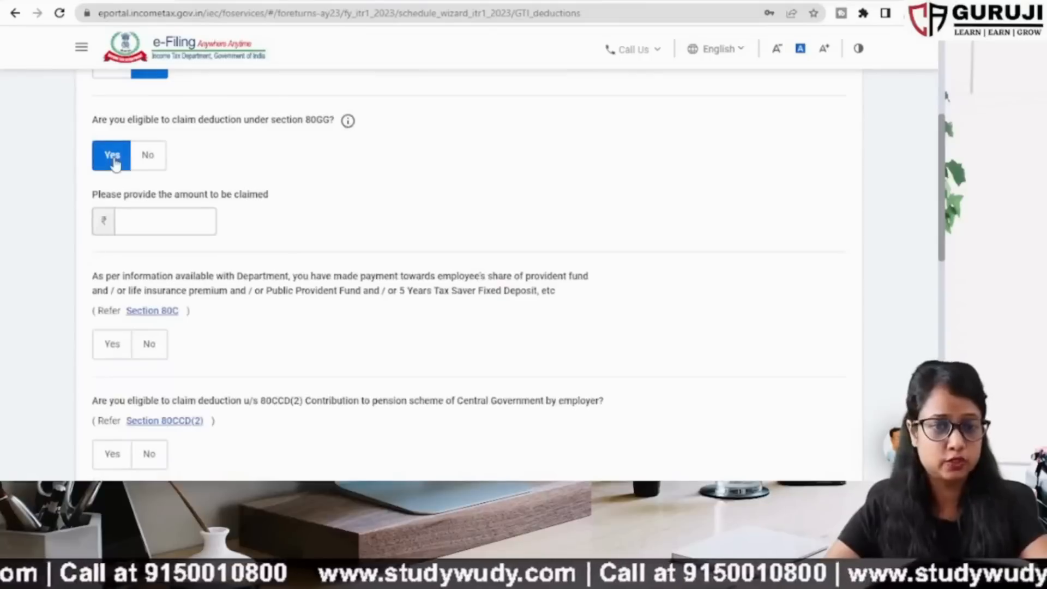
left_click(349, 122)
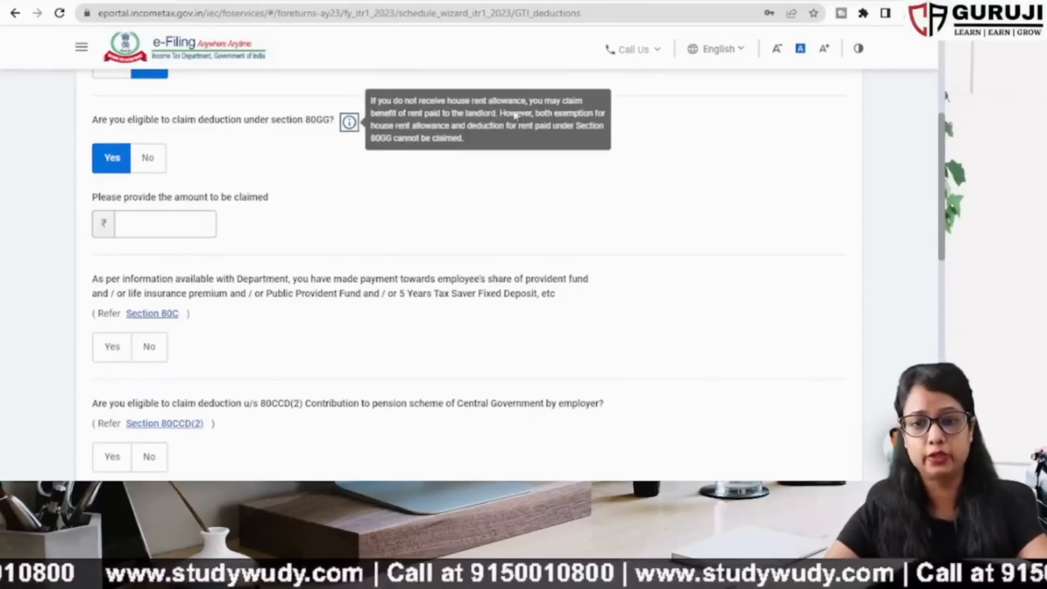
left_click(279, 155)
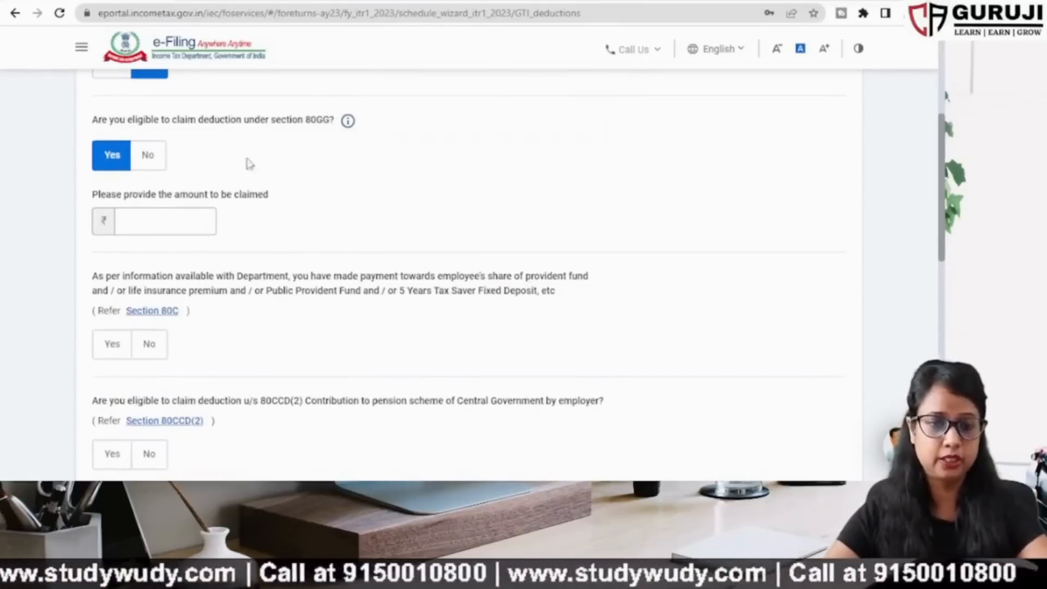
left_click(150, 160)
Answer Yes to the Section 80C payments and enter a deduction amount of 1,50,000.
scroll(332, 210, "down", 1)
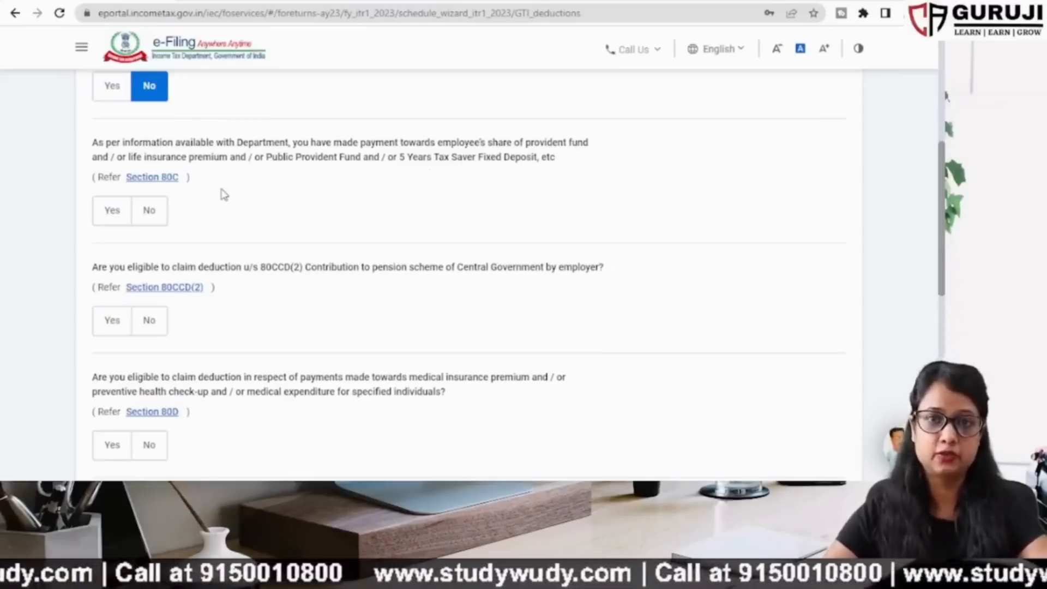
left_click(112, 213)
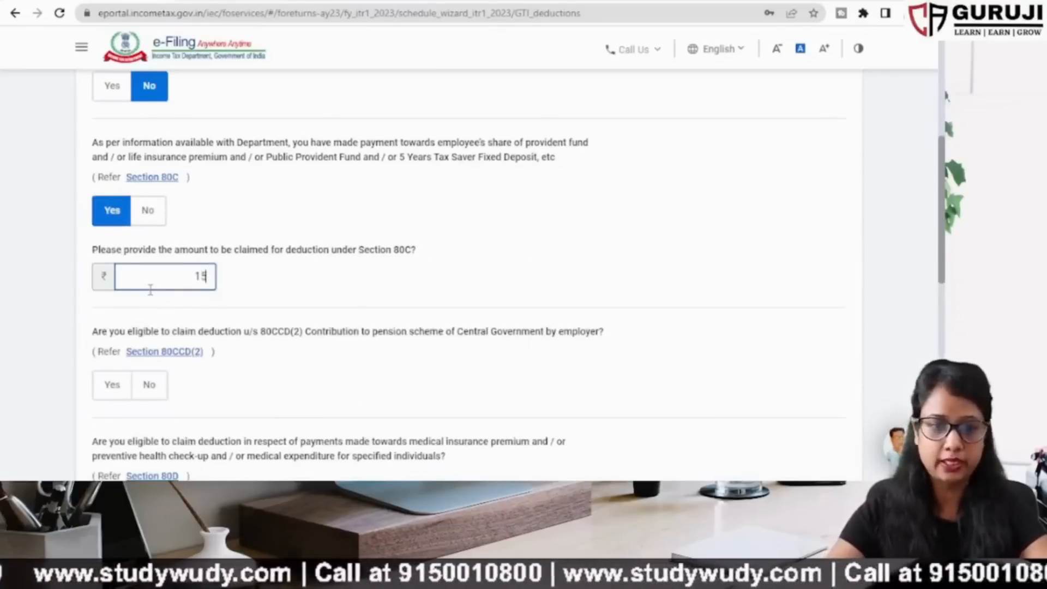
left_click(388, 295)
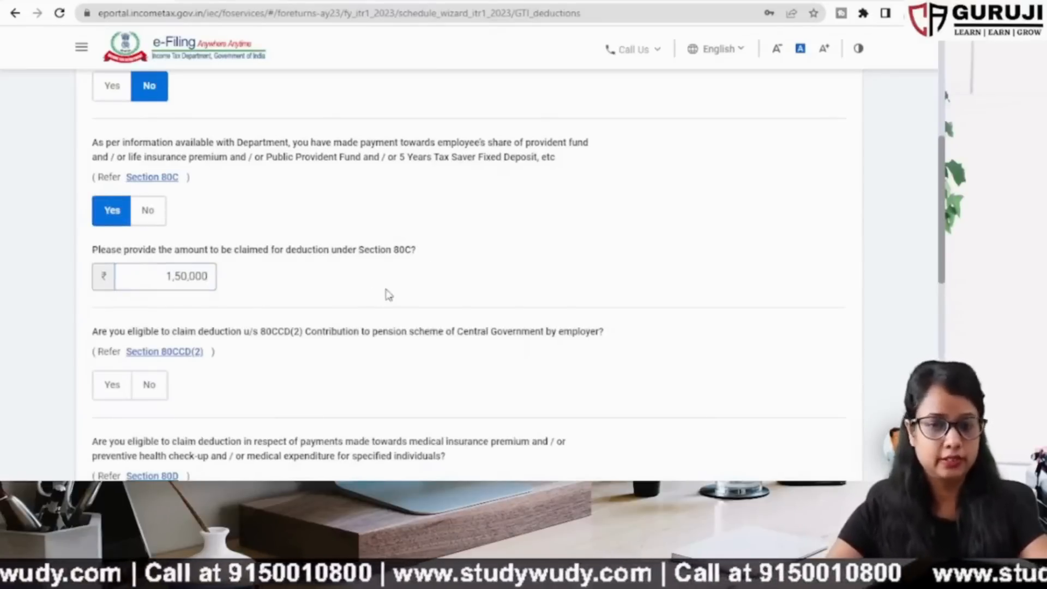
Answer No to the 80CCD(2) employer pension contribution and Yes to the Section 80D medical insurance deduction.
scroll(387, 294, "down", 3)
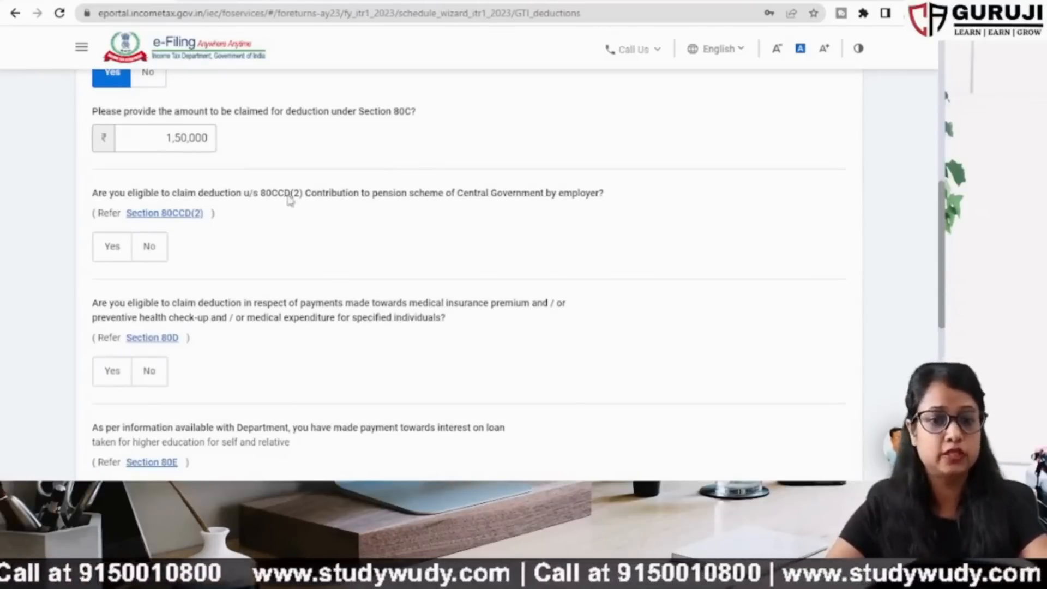
scroll(405, 221, "down", 1)
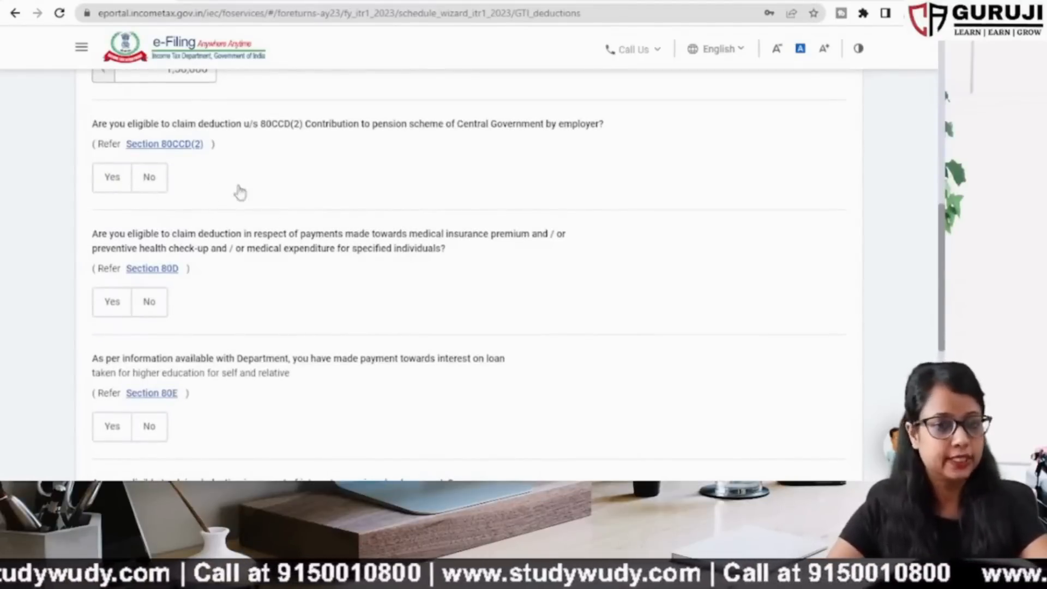
left_click(150, 184)
scroll(283, 189, "down", 1)
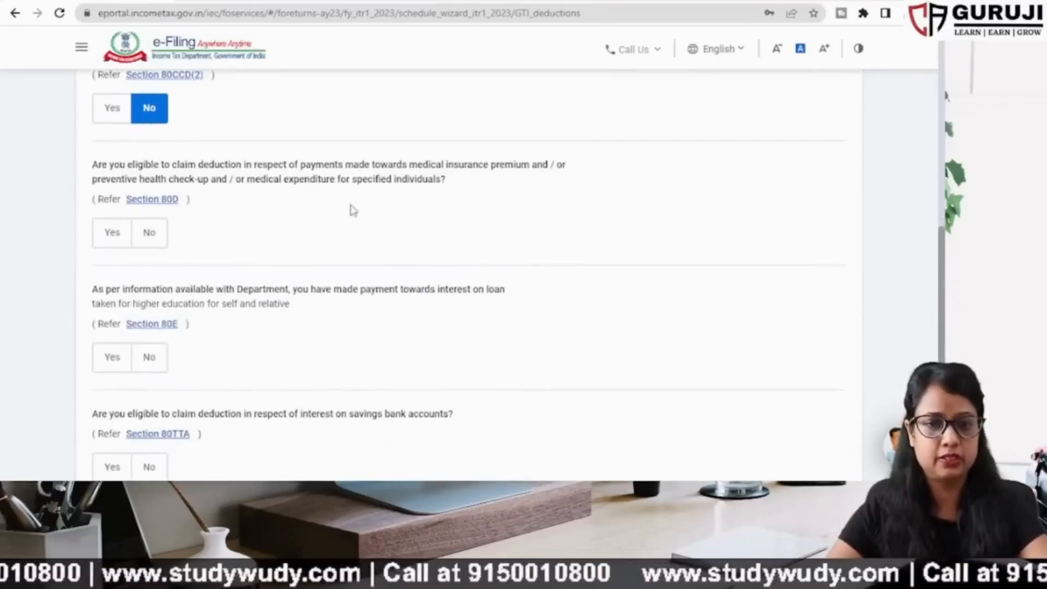
left_click(111, 232)
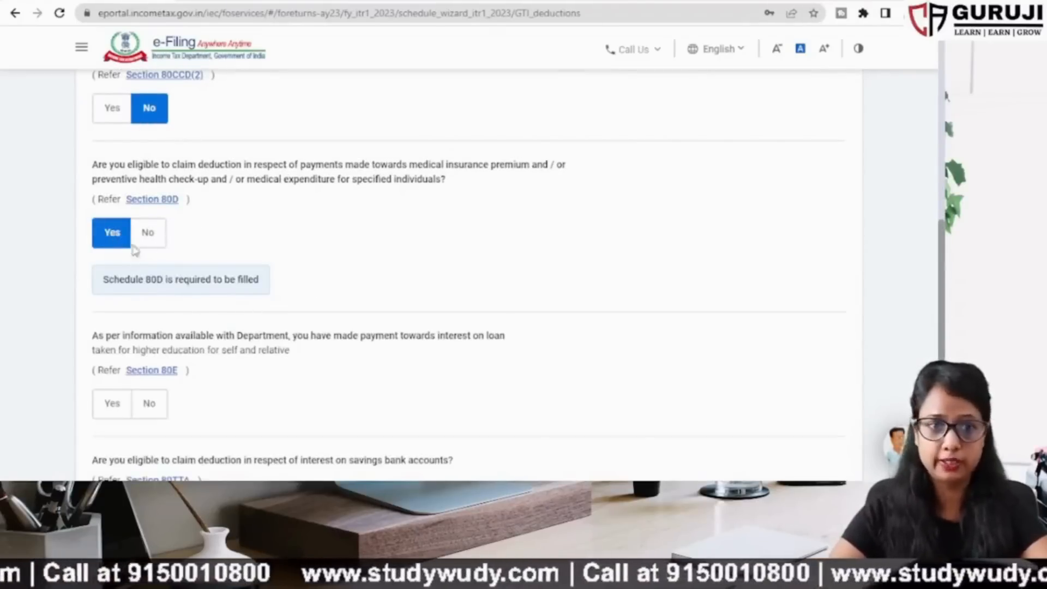
Set the Section 80E higher education loan interest answer to No and the Section 80TTA savings bank interest answer to Yes.
scroll(448, 281, "down", 2)
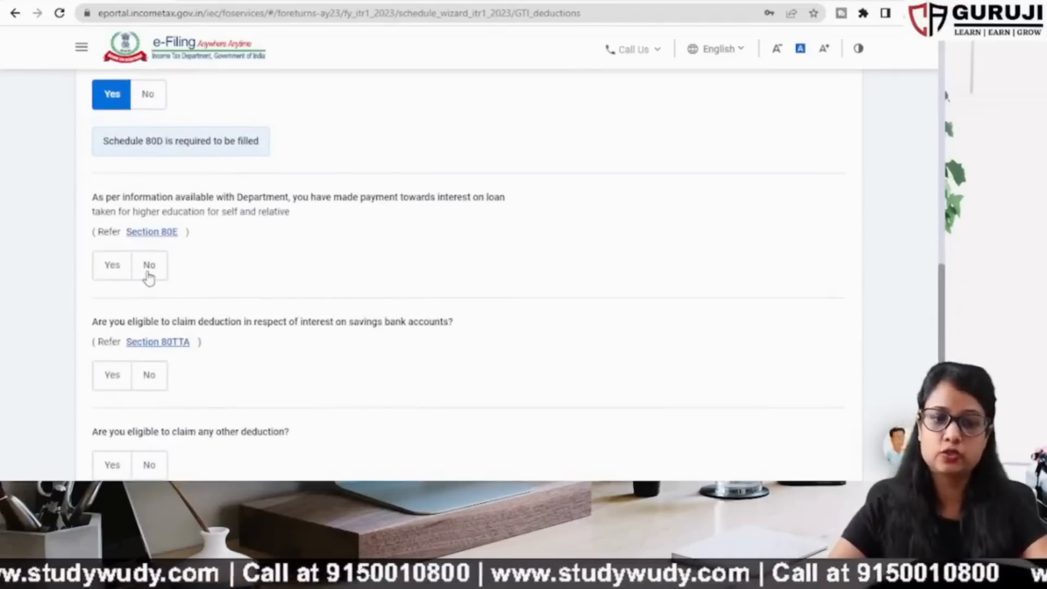
left_click(124, 272)
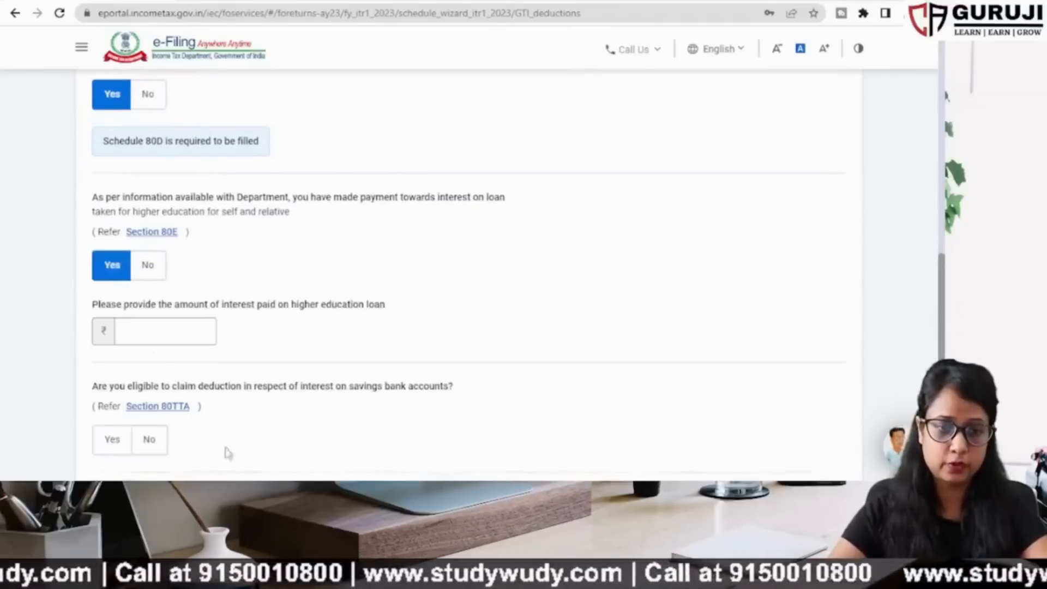
left_click(151, 267)
scroll(251, 280, "down", 3)
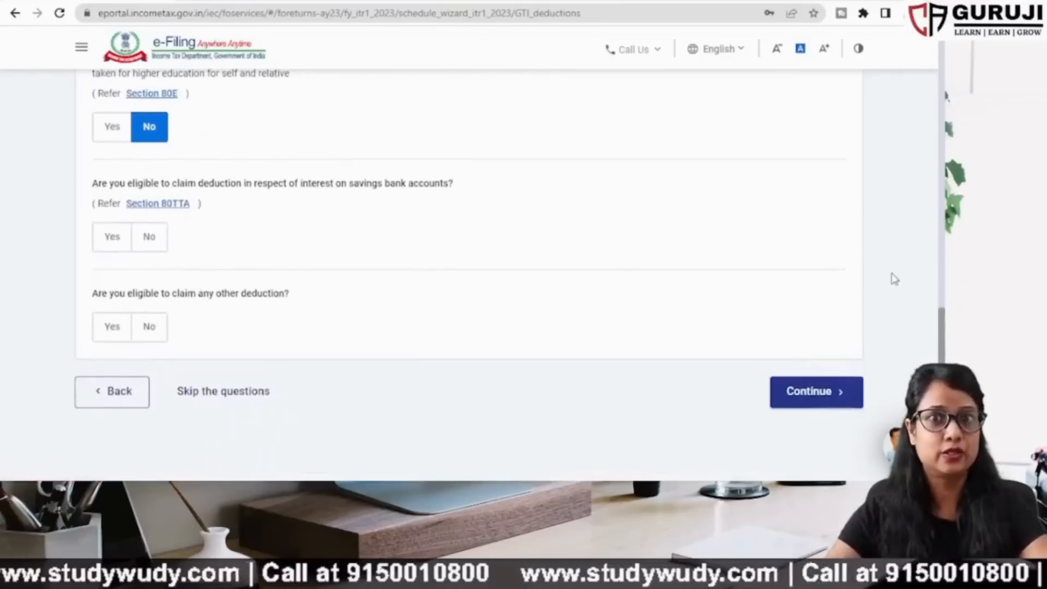
left_click(104, 239)
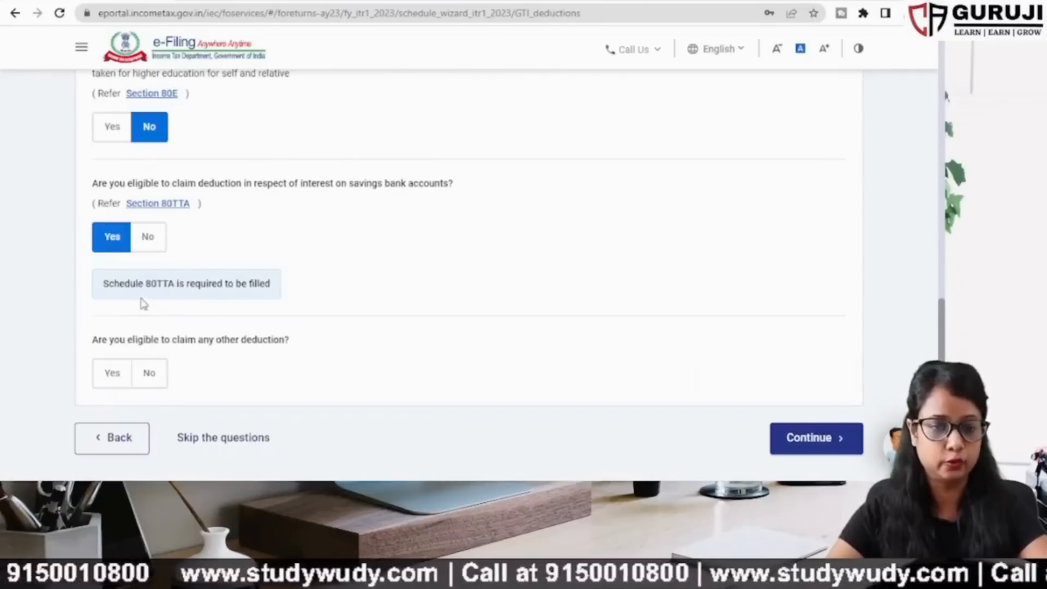
Recheck the deduction answers already given and answer Yes to claiming any other deduction.
scroll(327, 299, "down", 3)
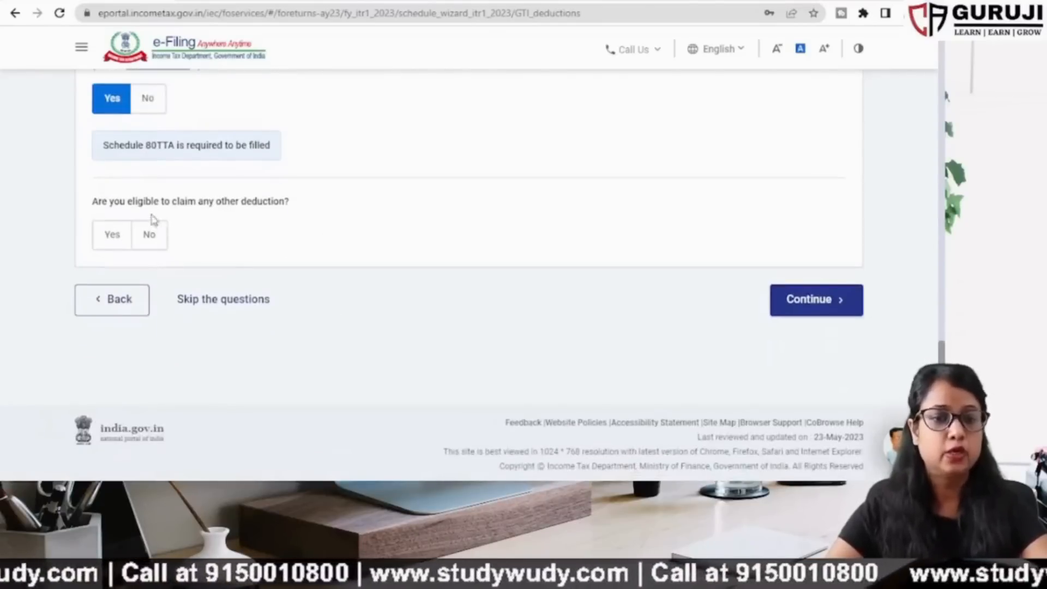
scroll(241, 240, "up", 4)
scroll(242, 240, "up", 10)
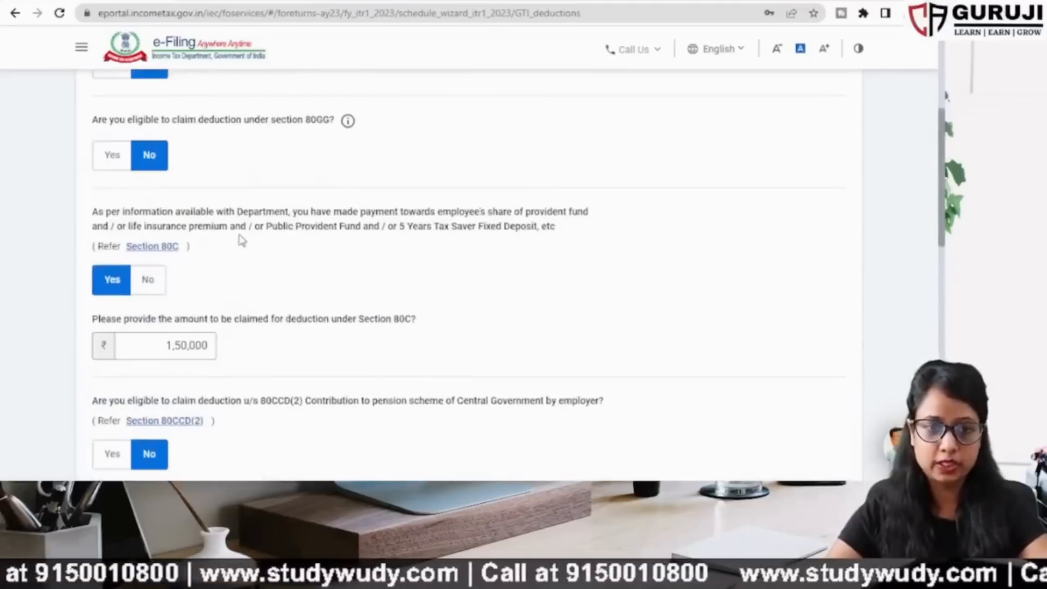
scroll(242, 240, "down", 12)
scroll(242, 240, "down", 2)
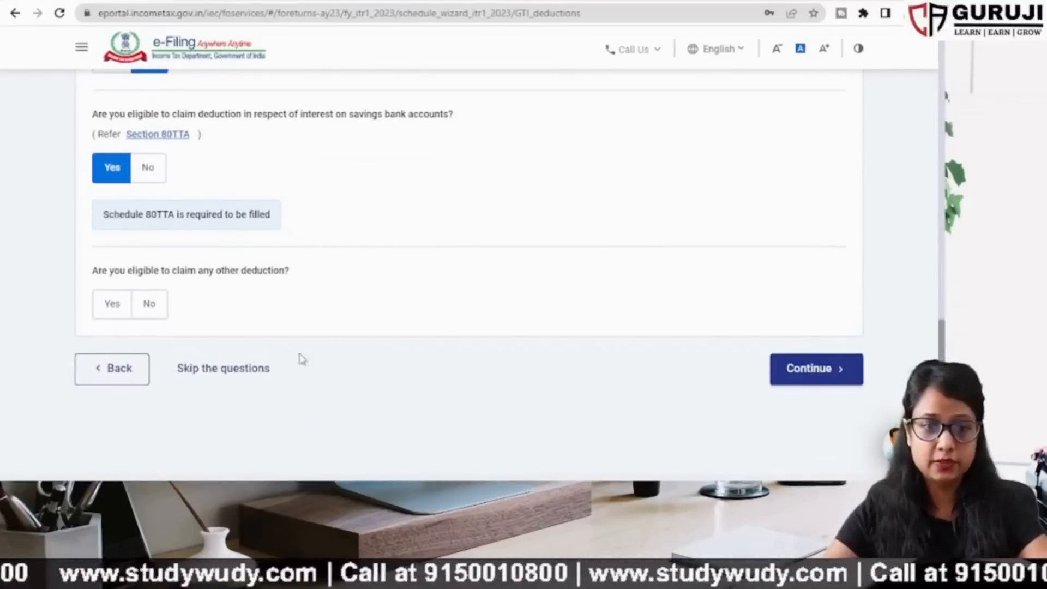
left_click(113, 303)
Examine the other deduction types from 80CCC to 80U, leaving them unselected, and review the preceding deduction answers.
scroll(242, 334, "down", 2)
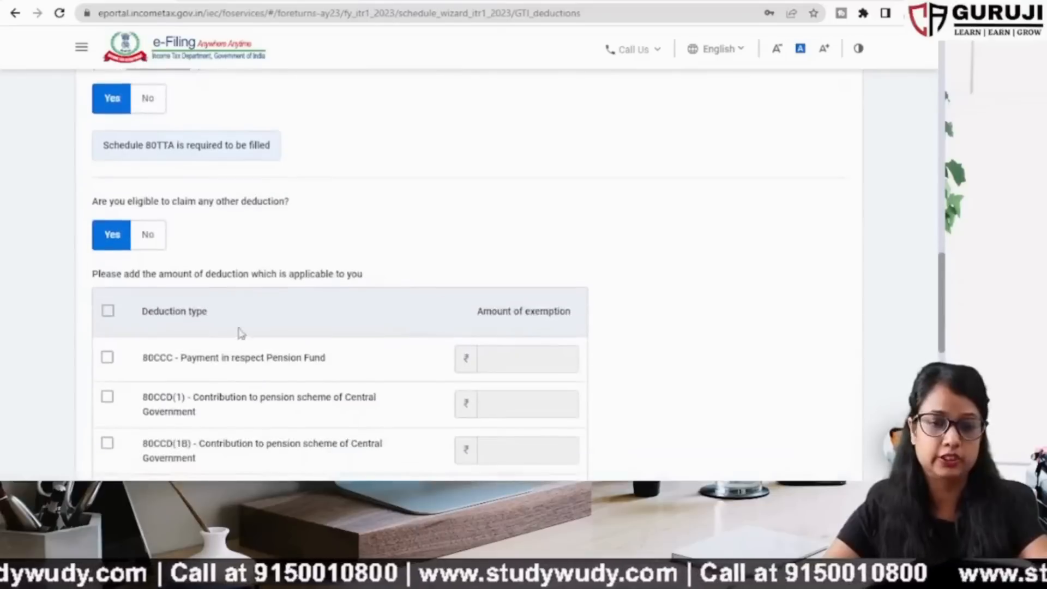
scroll(241, 334, "down", 5)
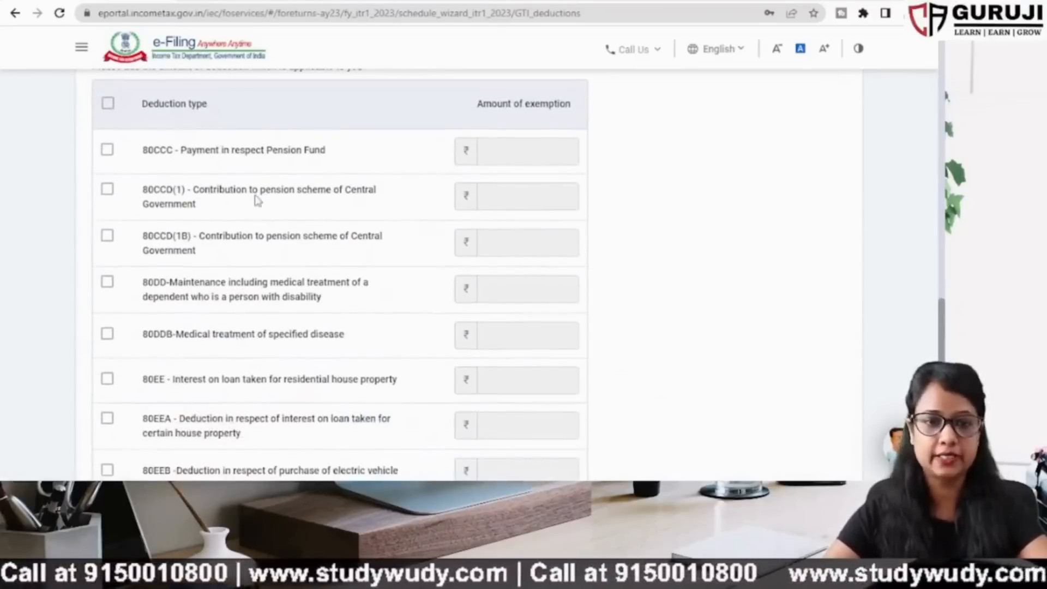
scroll(248, 329, "down", 5)
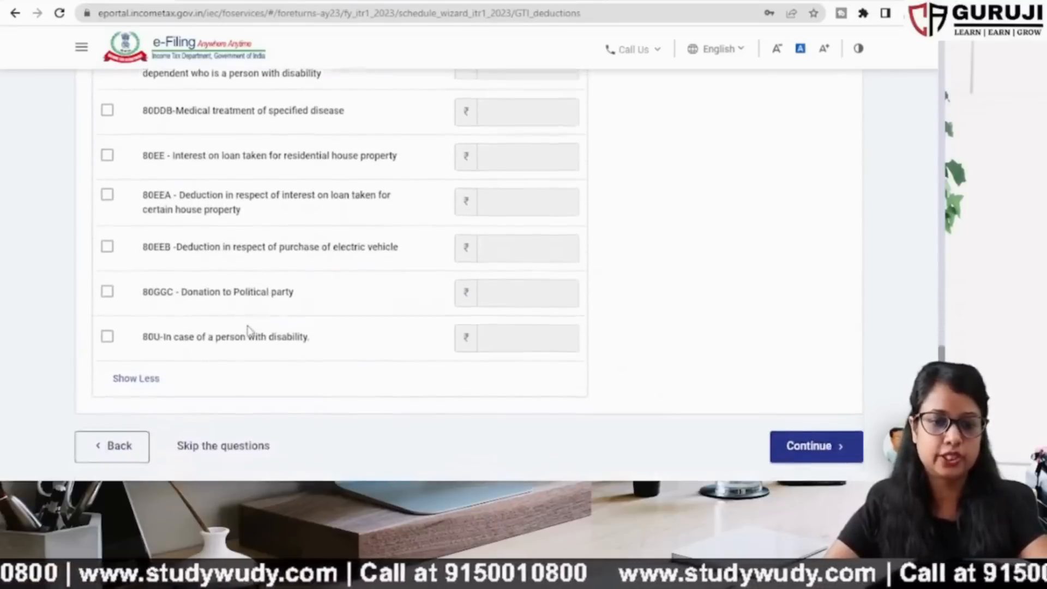
scroll(328, 346, "up", 10)
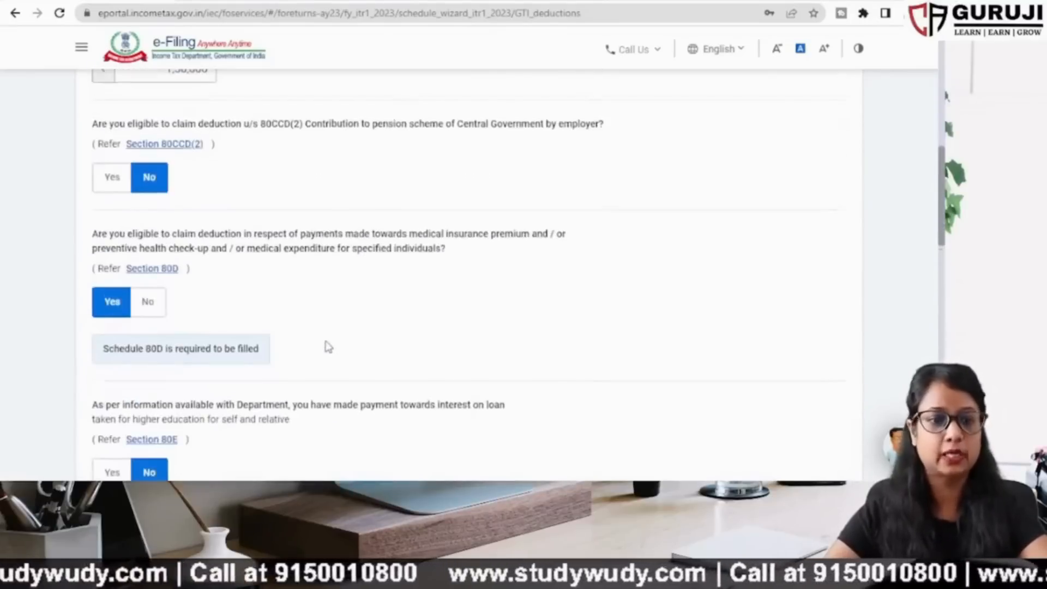
scroll(328, 347, "up", 5)
scroll(327, 347, "down", 15)
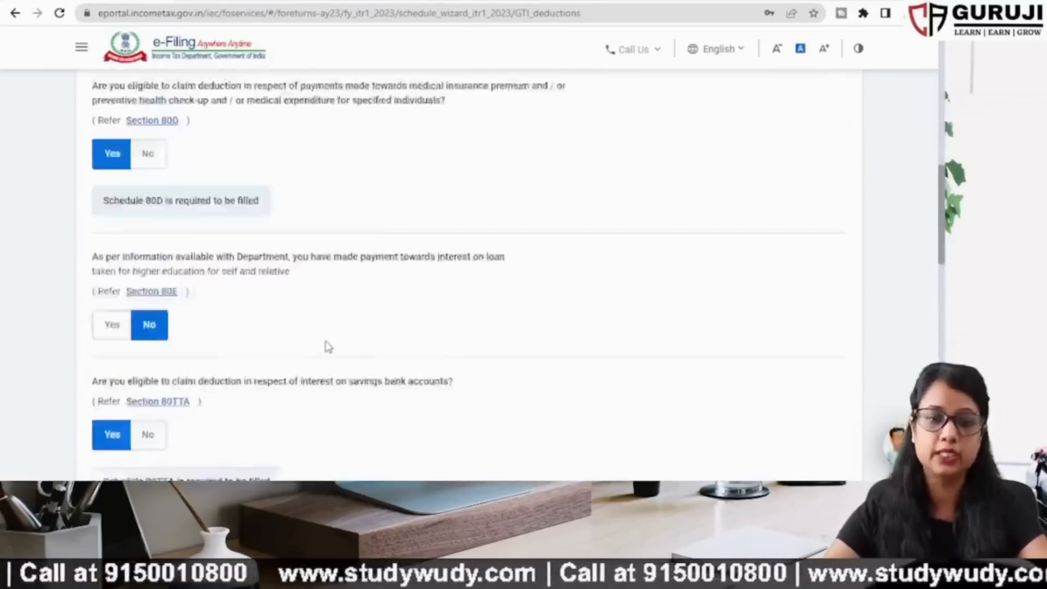
scroll(187, 194, "up", 10)
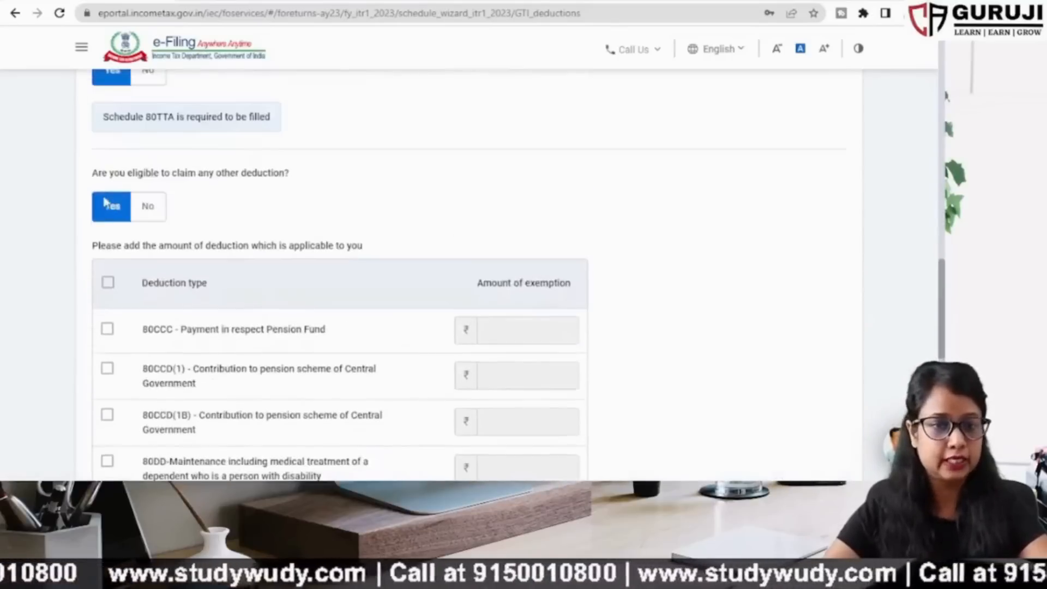
scroll(109, 302, "down", 4)
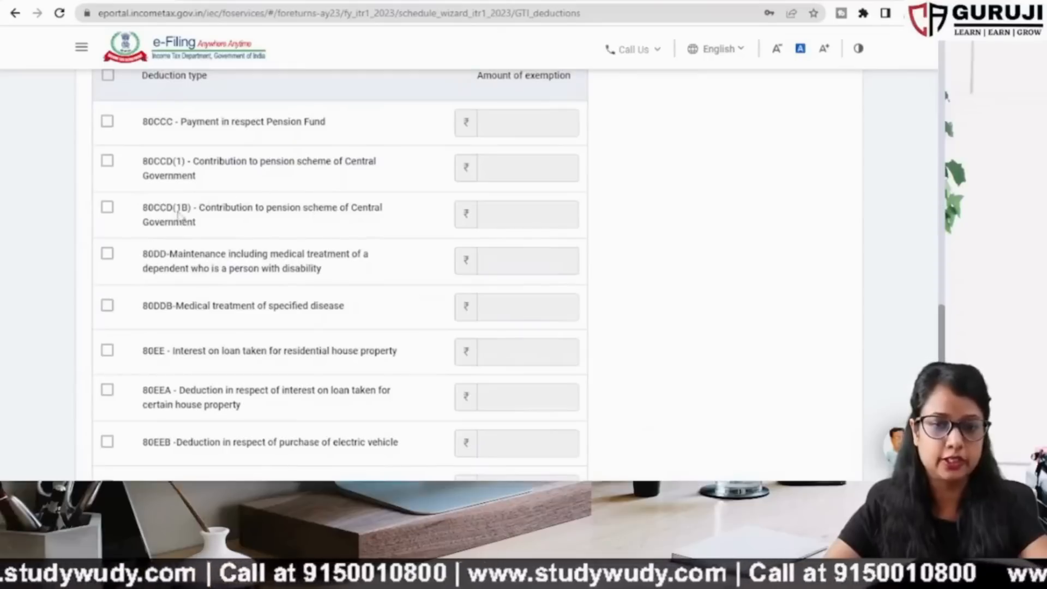
left_click(109, 213)
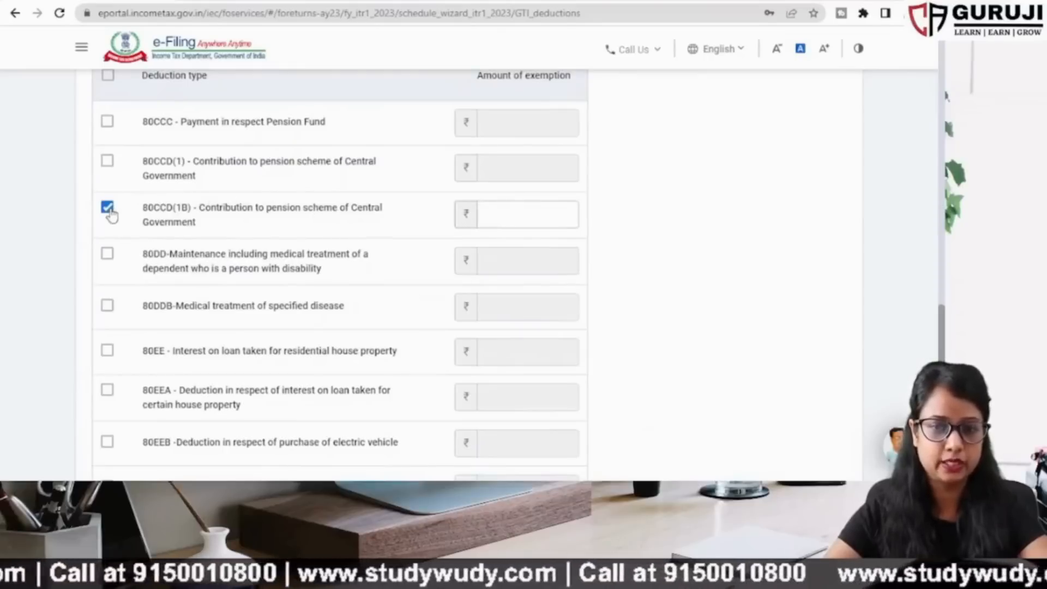
left_click(545, 204)
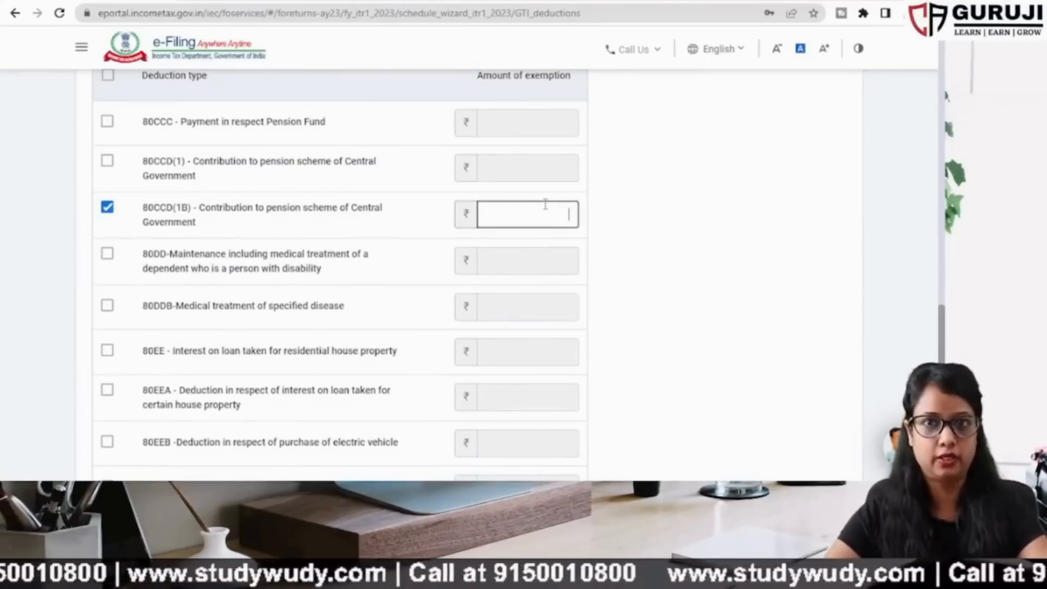
left_click(107, 207)
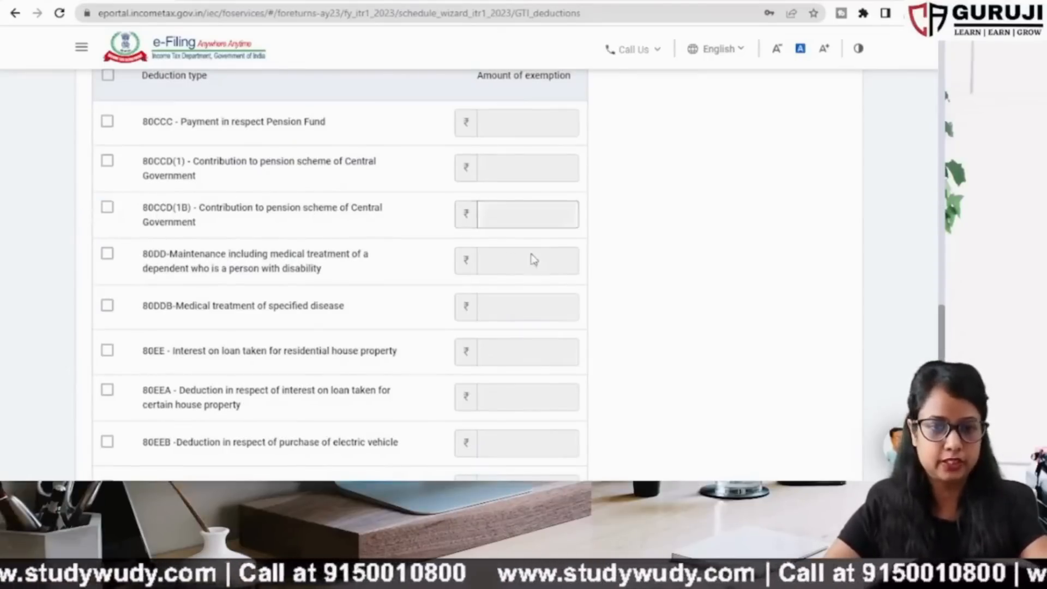
Submit the deduction questionnaire with none of the other deduction types selected and proceed to deduction verification.
scroll(533, 259, "down", 3)
scroll(561, 260, "down", 4)
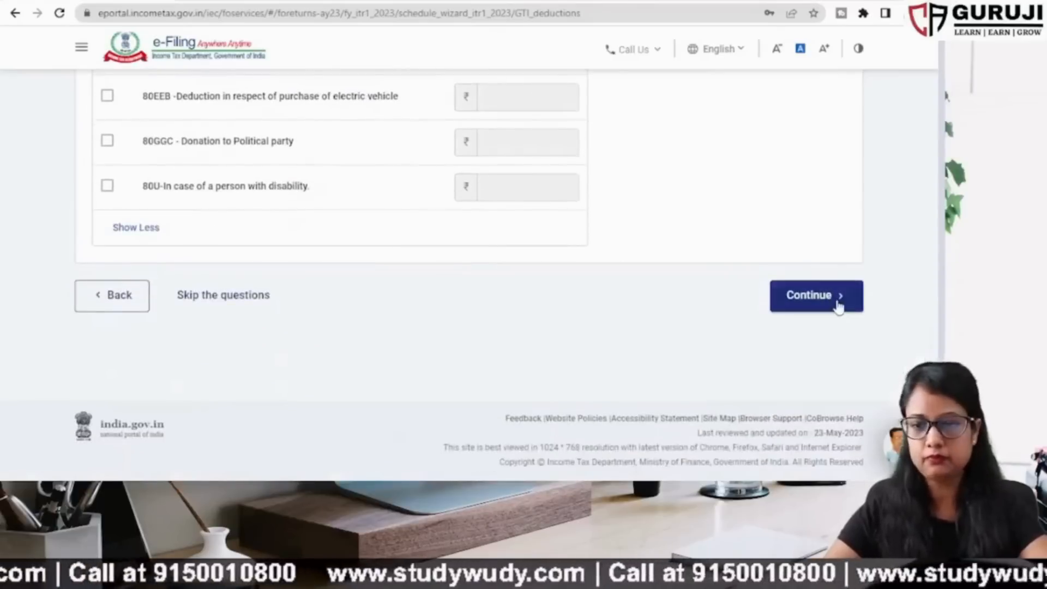
left_click(815, 296)
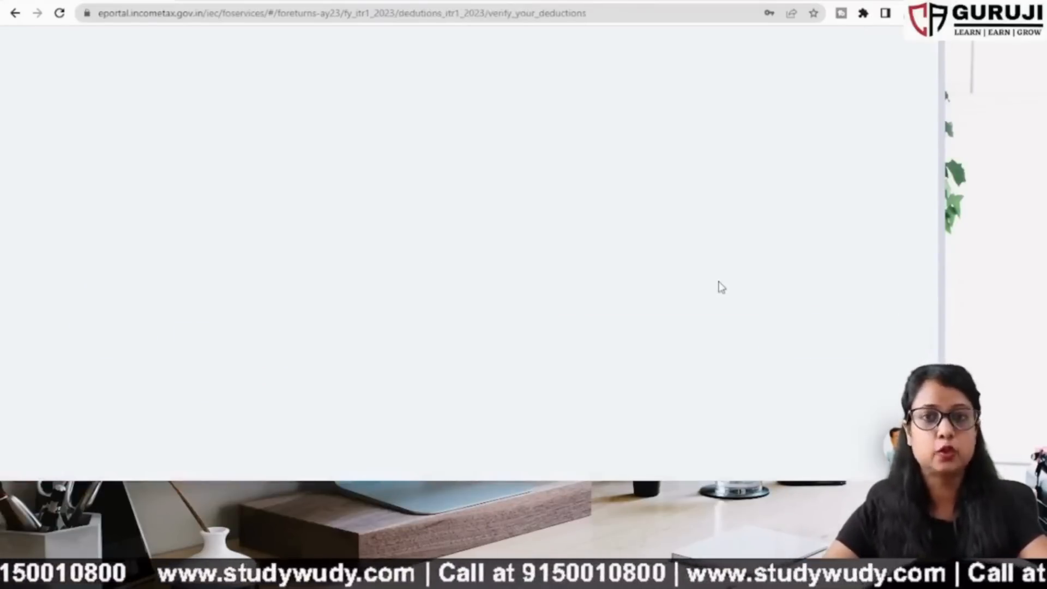
Add an 80TTA deduction with 542 as the interest on saving bank accounts.
scroll(523, 286, "up", 7)
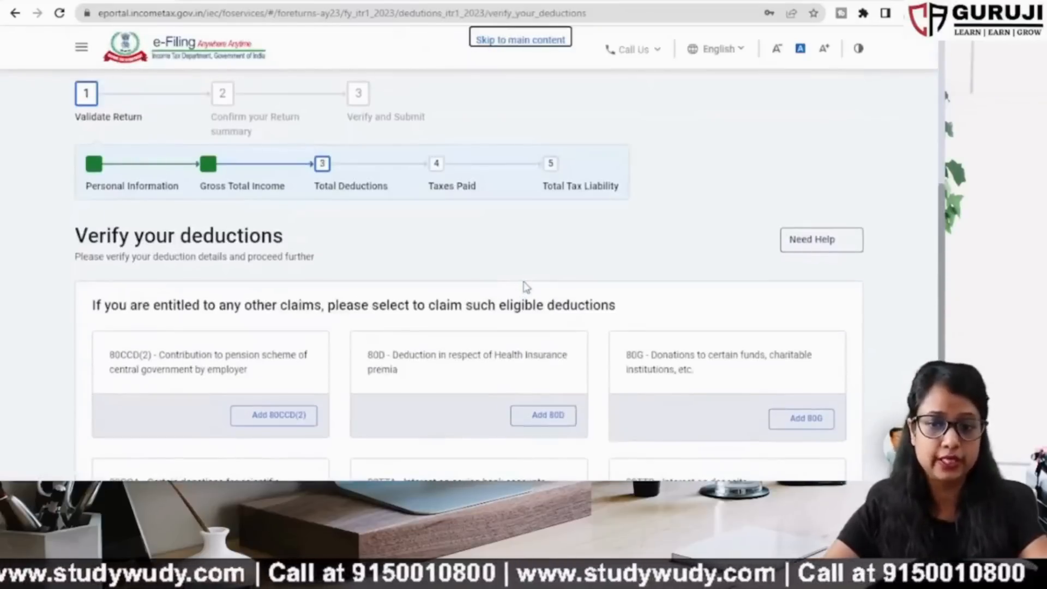
scroll(525, 287, "down", 2)
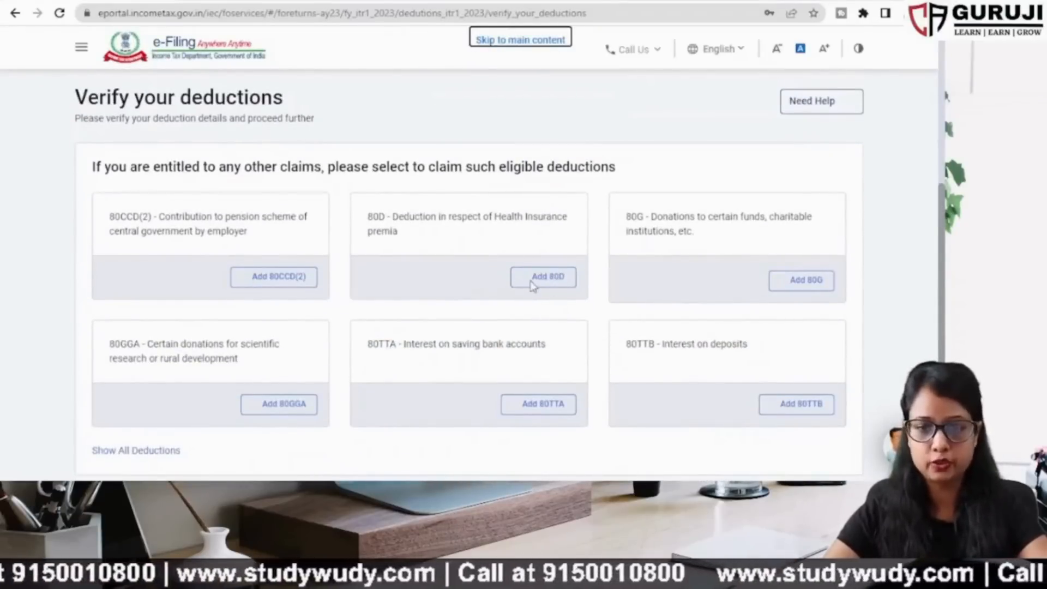
left_click(548, 277)
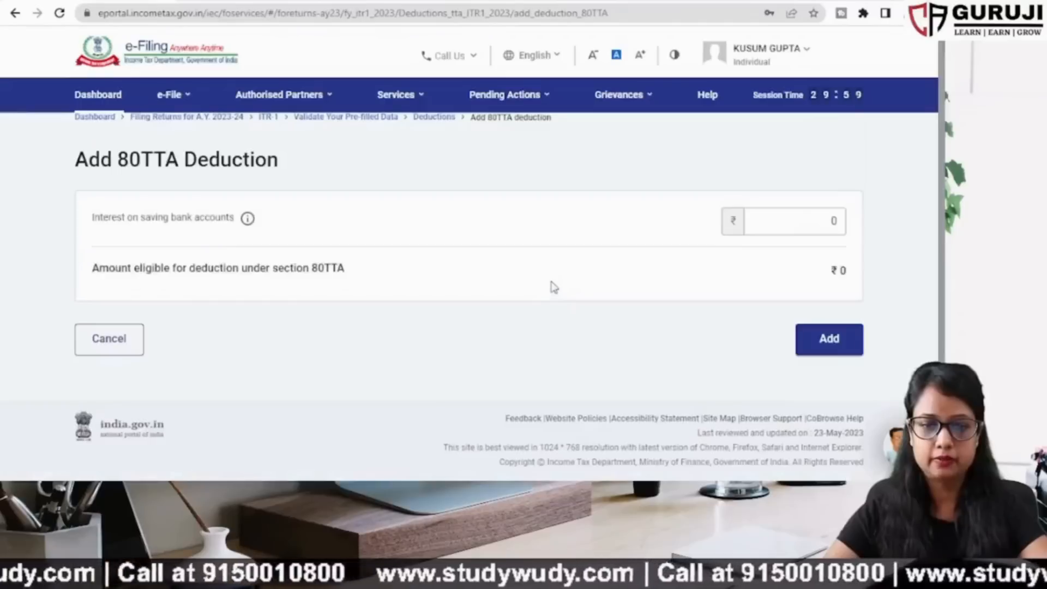
left_click(774, 210)
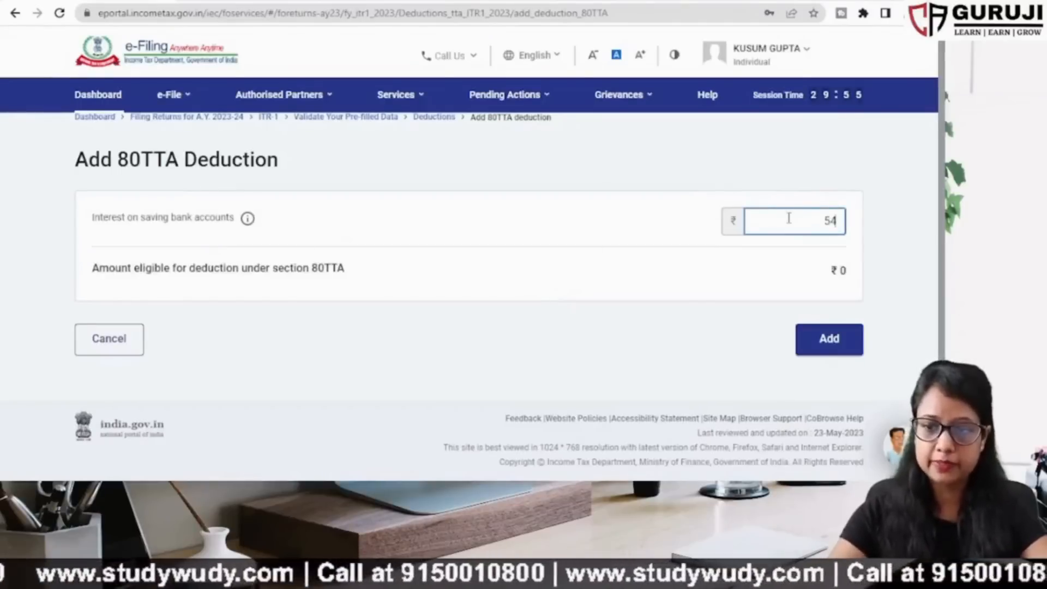
left_click(827, 344)
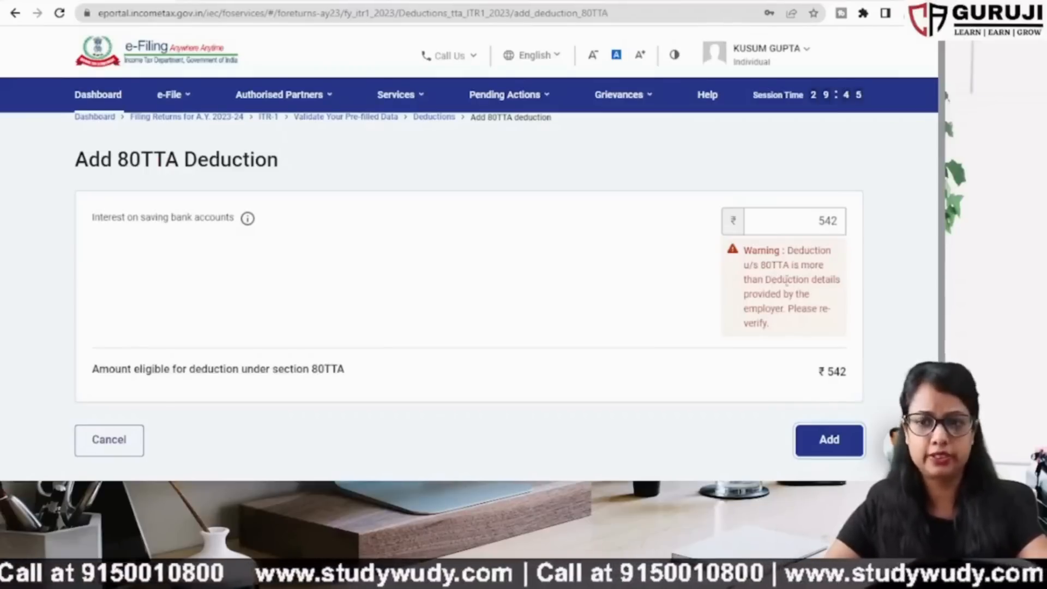
scroll(814, 387, "down", 2)
left_click(829, 343)
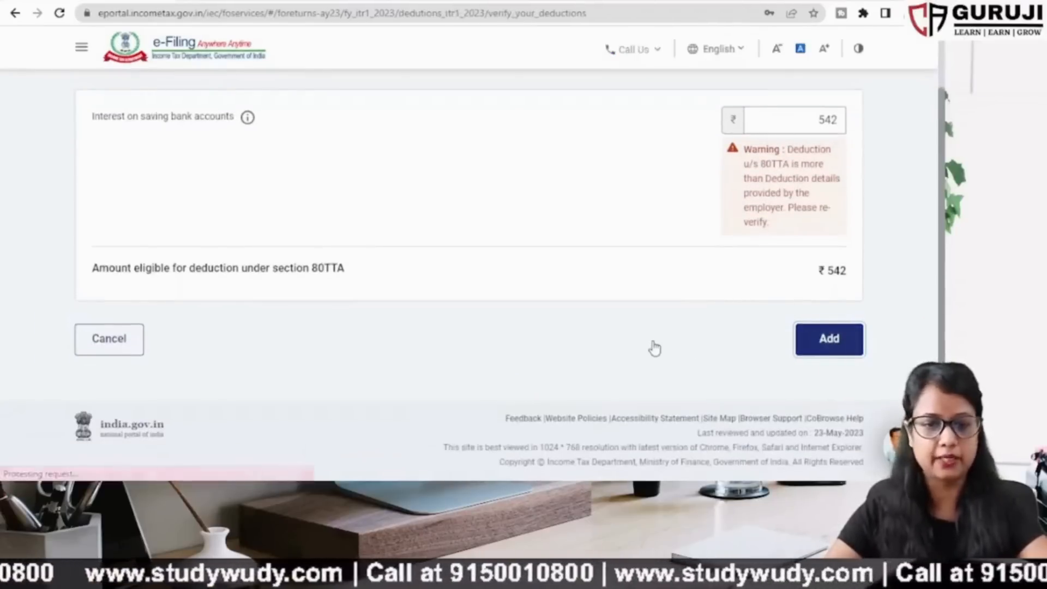
Review the 80C and 80TTA entries, the other claimable deductions and the total deductions.
scroll(655, 346, "down", 6)
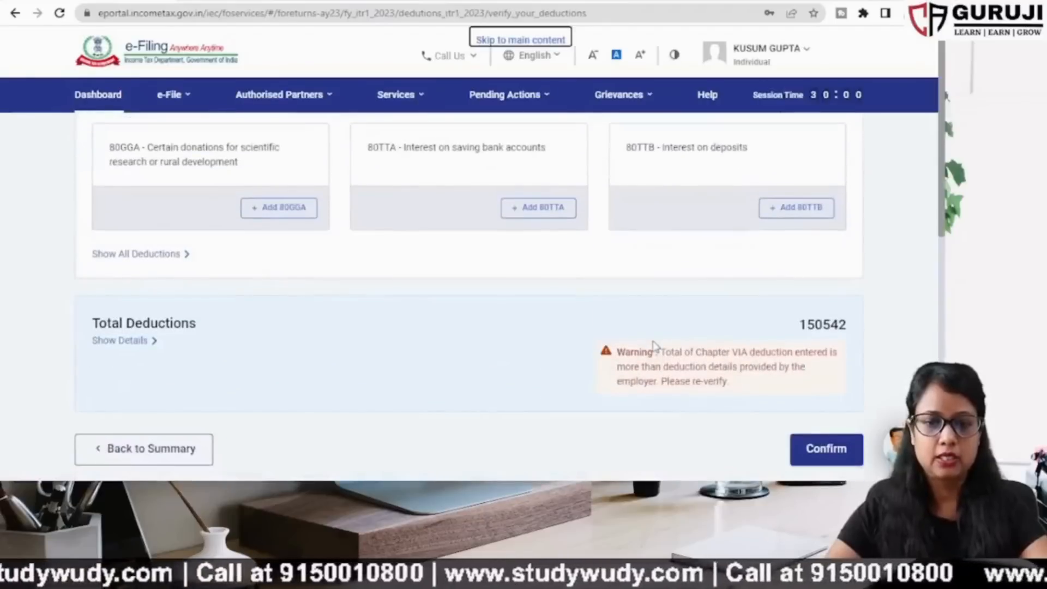
scroll(655, 347, "up", 2)
scroll(656, 347, "up", 2)
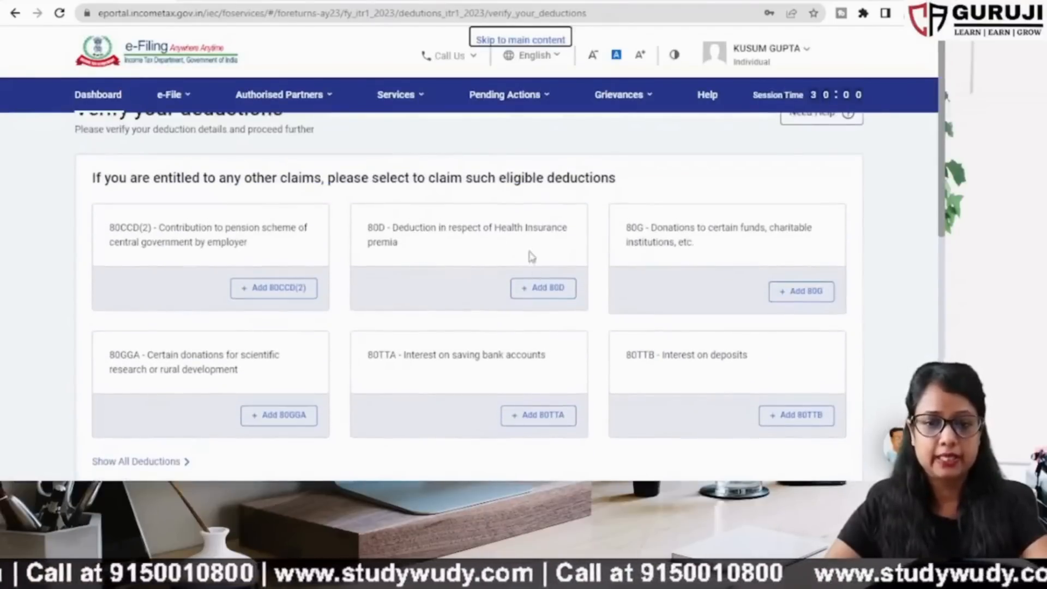
scroll(499, 316, "down", 5)
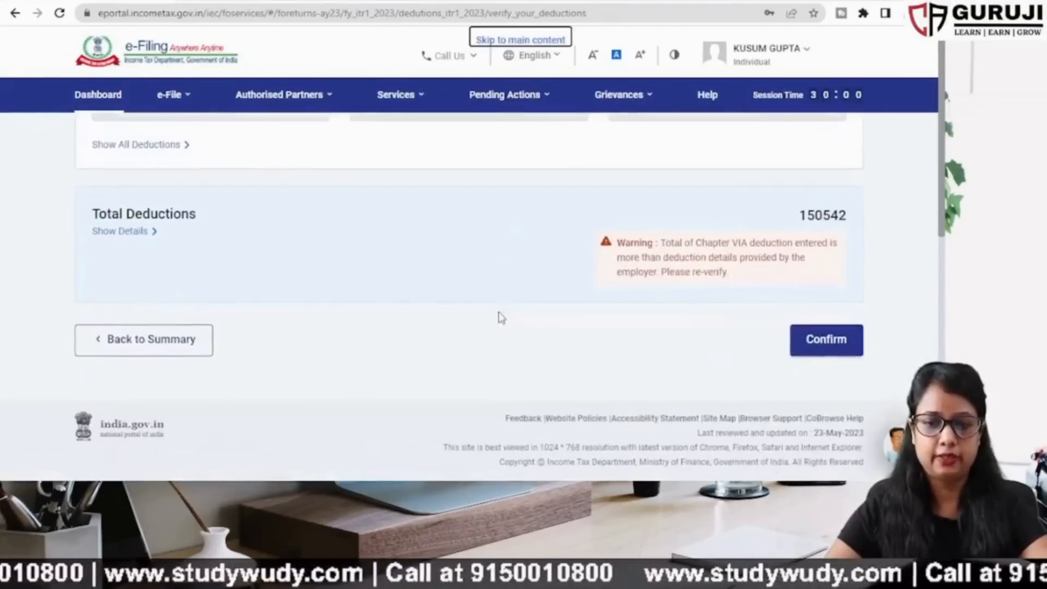
scroll(499, 317, "up", 10)
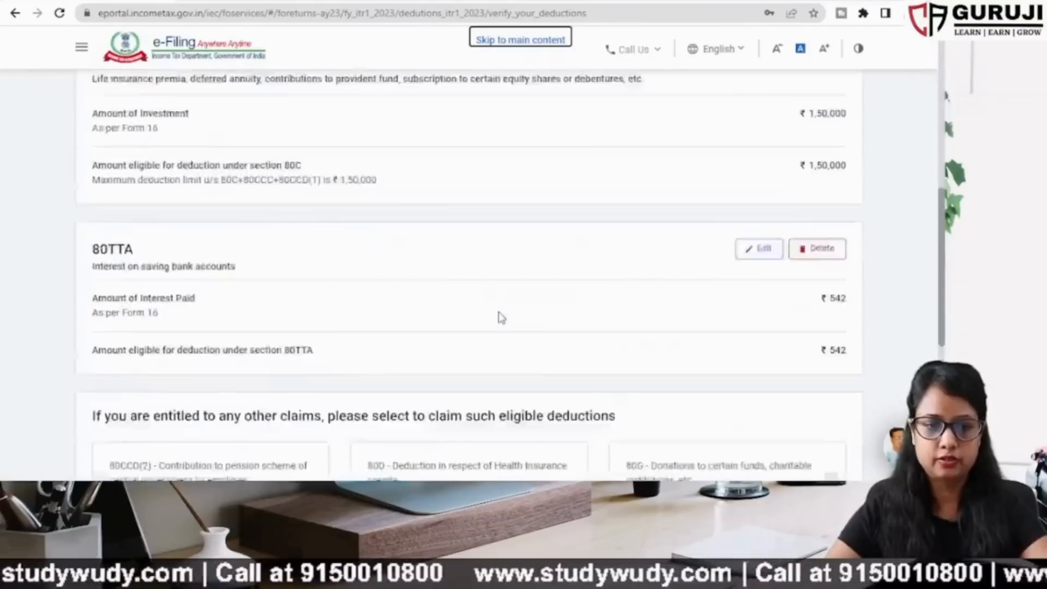
scroll(498, 313, "down", 6)
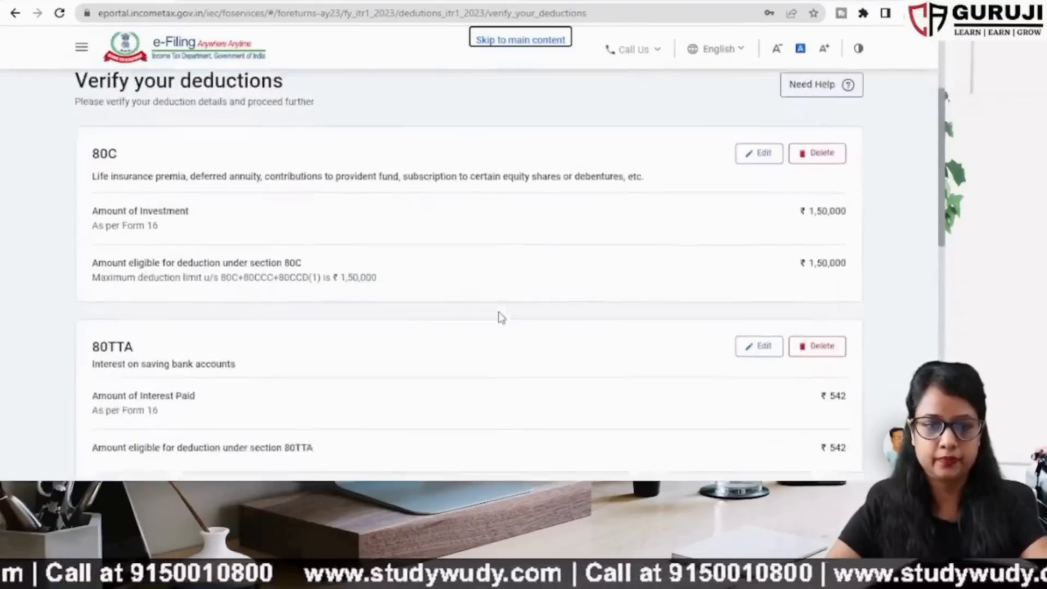
scroll(583, 242, "down", 5)
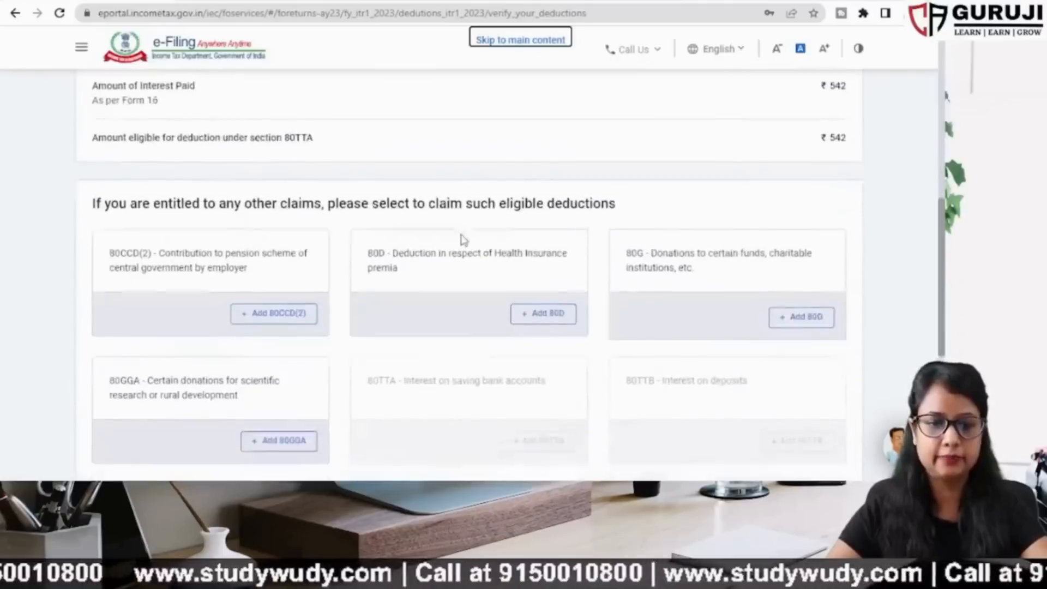
Open the form for adding an 80D health insurance premia deduction at its first question.
left_click(548, 202)
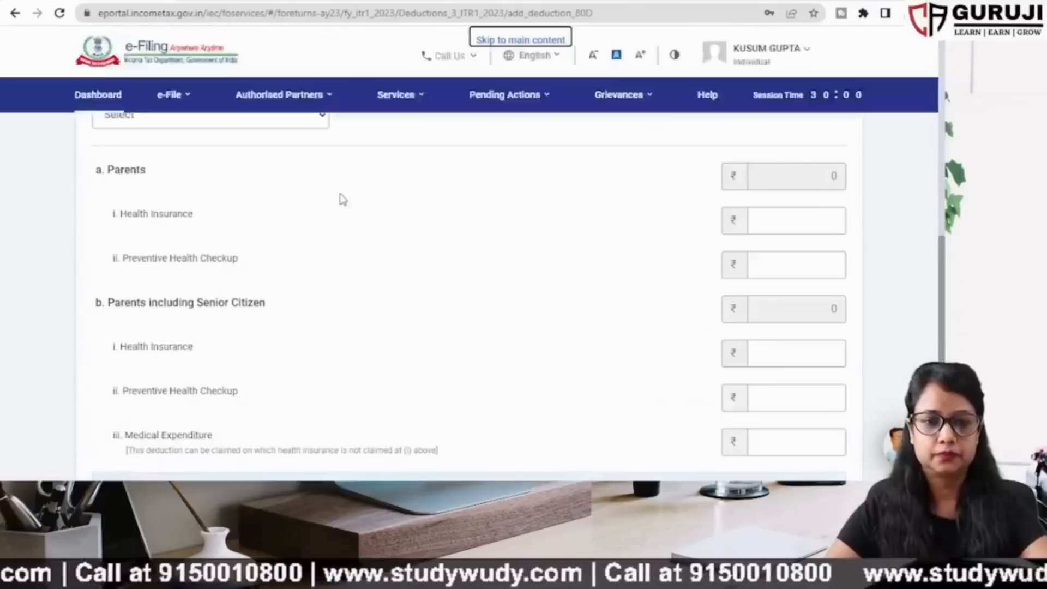
scroll(339, 198, "down", 2)
scroll(402, 215, "up", 4)
scroll(223, 180, "up", 10)
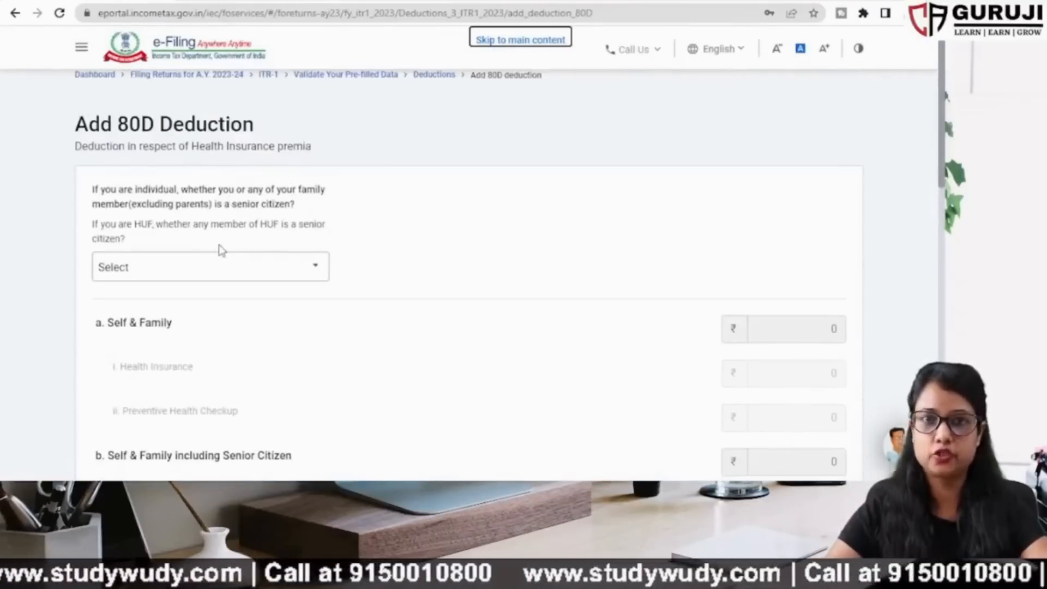
Answer Yes to whether the individual or a family member excluding parents is a senior citizen.
left_click(220, 267)
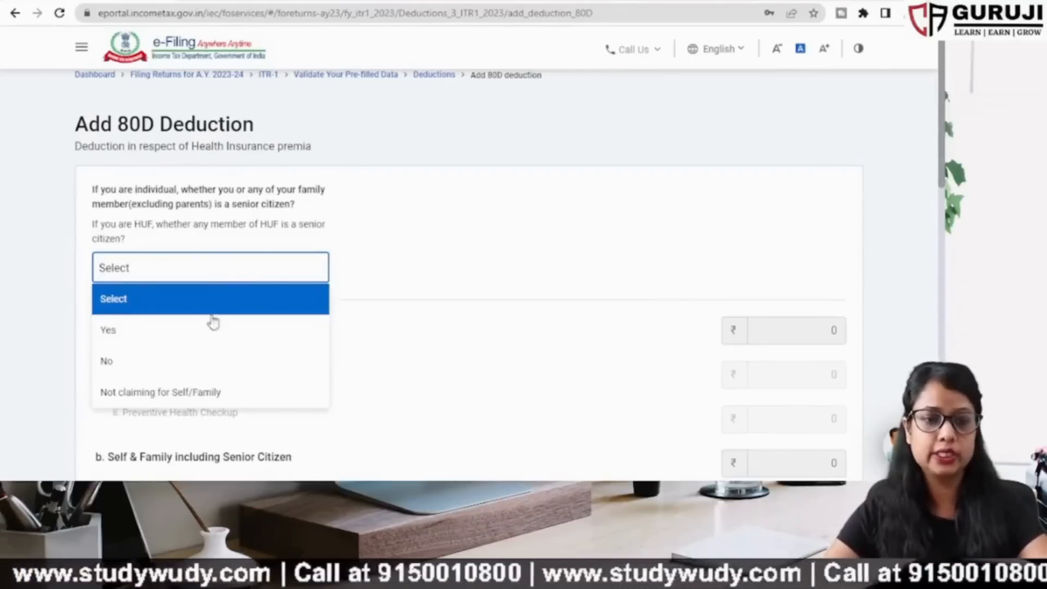
key("Return")
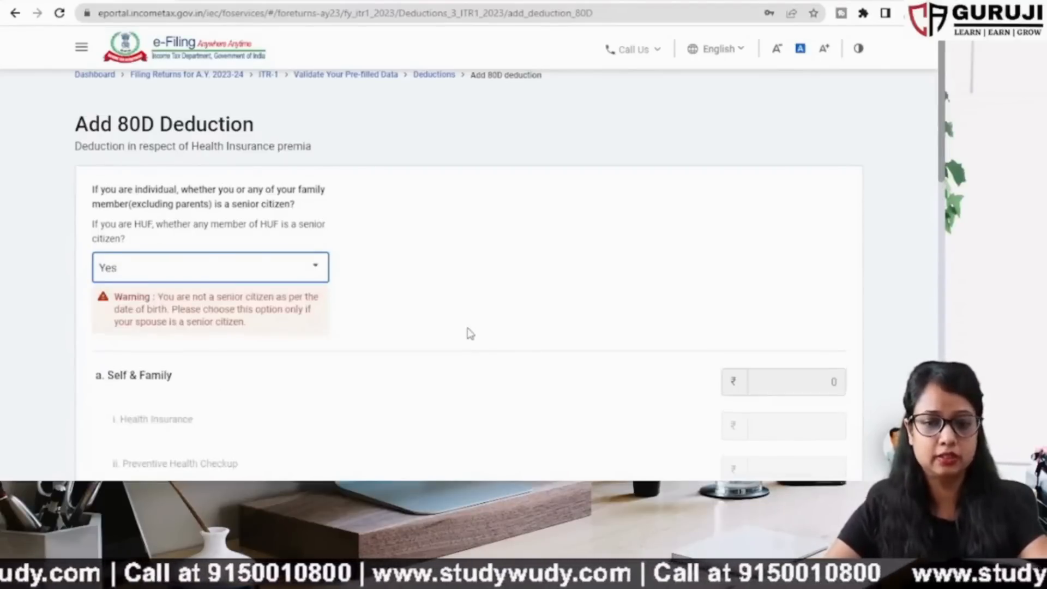
scroll(468, 332, "down", 5)
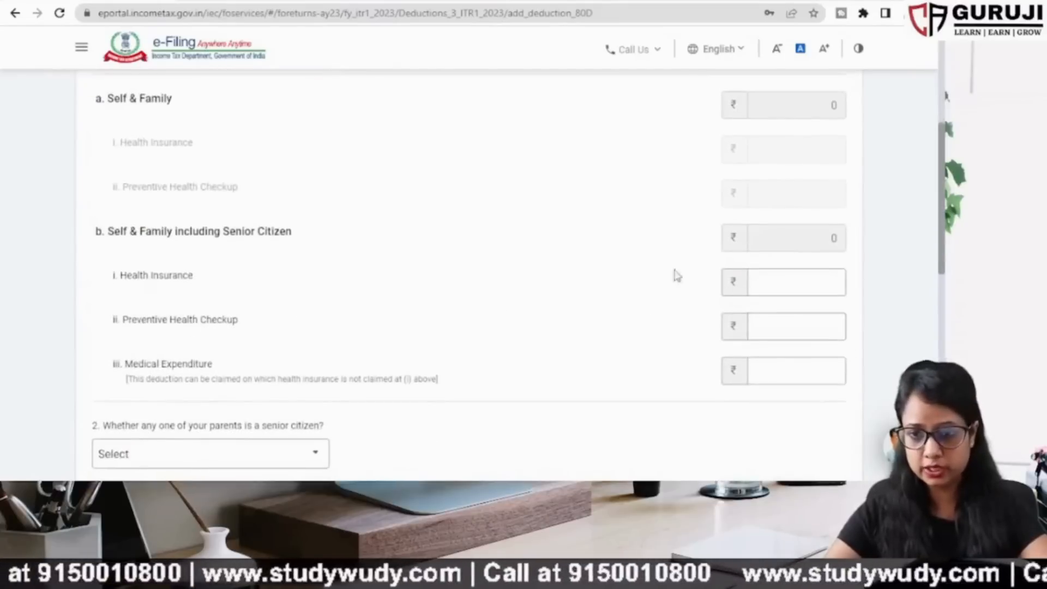
Set the family senior citizen answer to No and enter 15,000 for Self & Family health insurance and 5,000 for preventive health checkup.
scroll(136, 190, "up", 4)
left_click(193, 206)
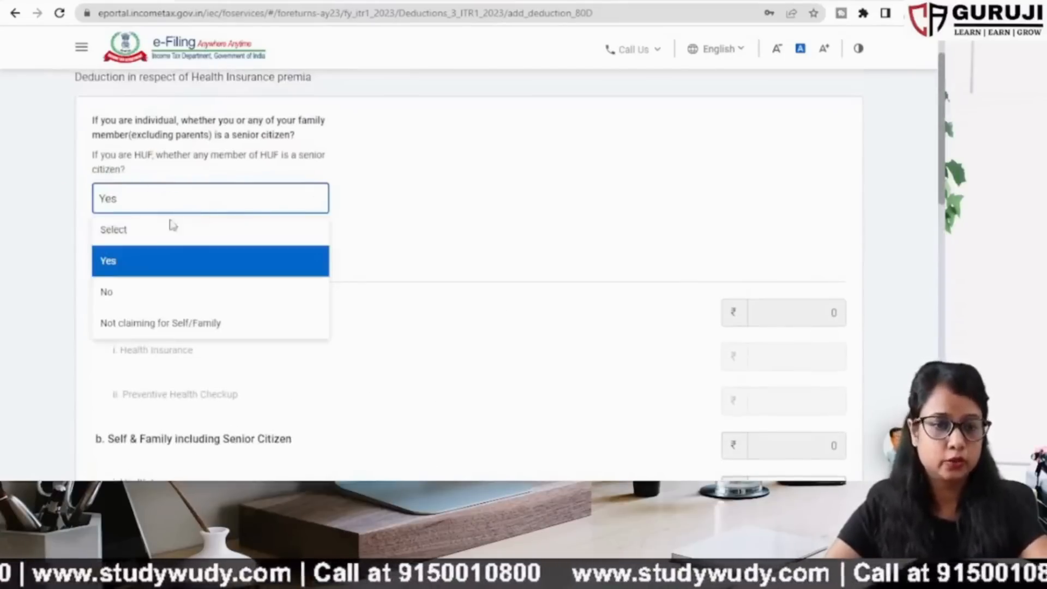
key("Return")
left_click(750, 342)
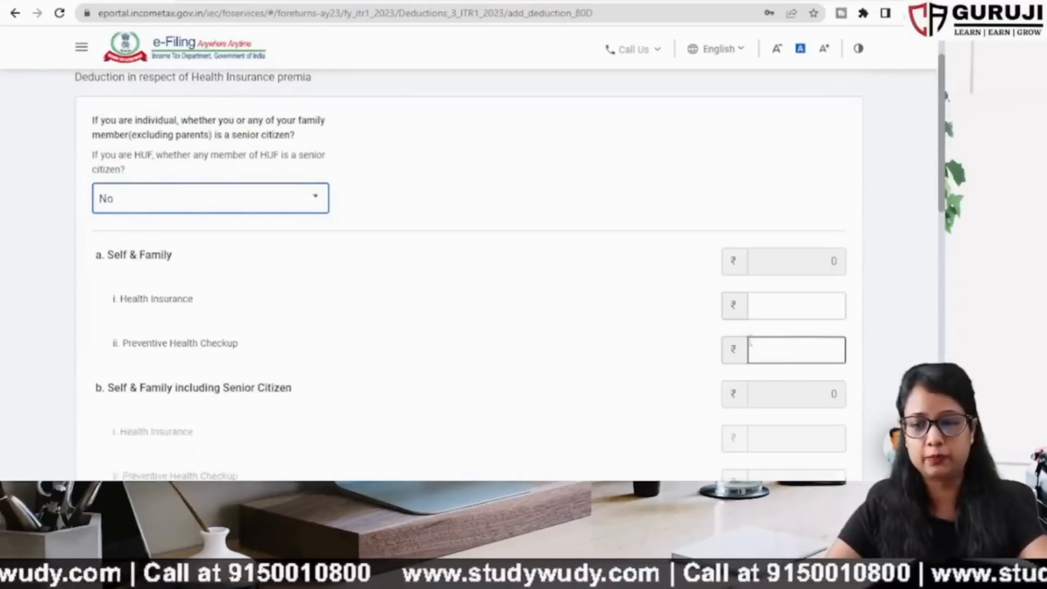
left_click(809, 305)
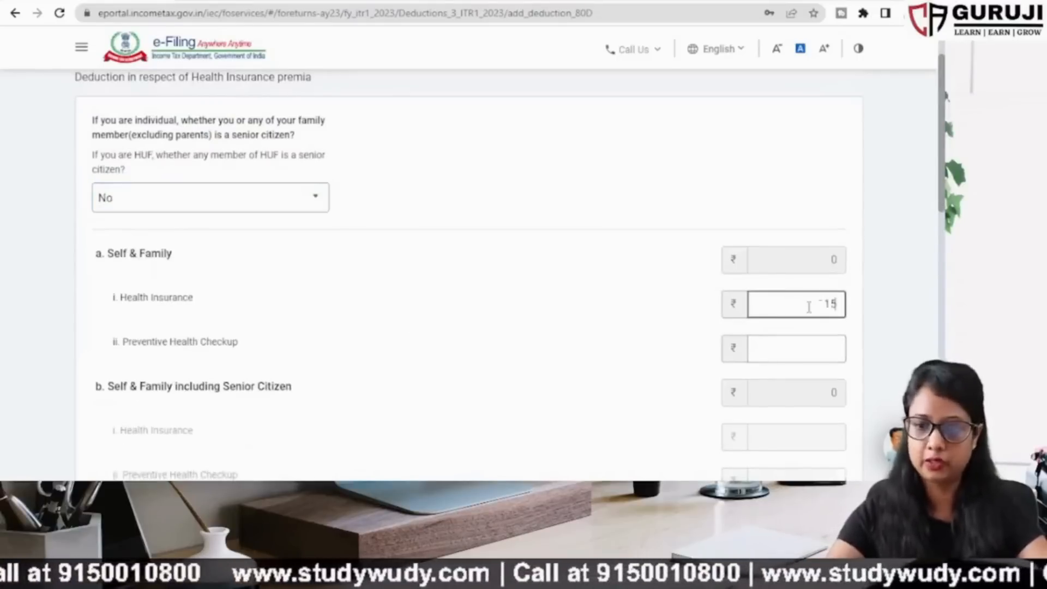
left_click(802, 350)
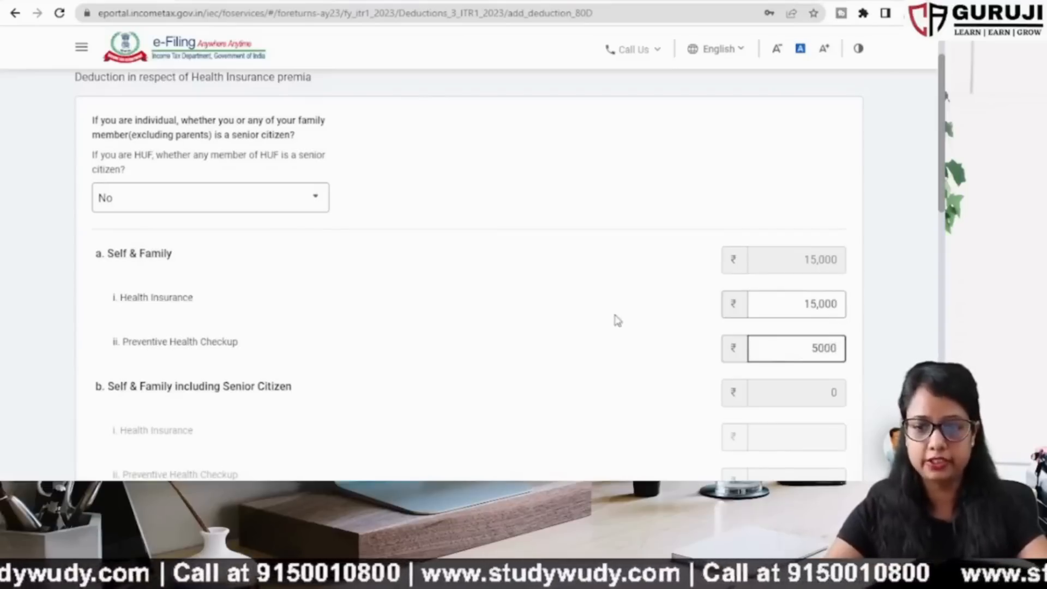
left_click(616, 321)
Answer Yes to whether any one of the parents is a senior citizen and check the parents' amount fields.
scroll(615, 321, "down", 5)
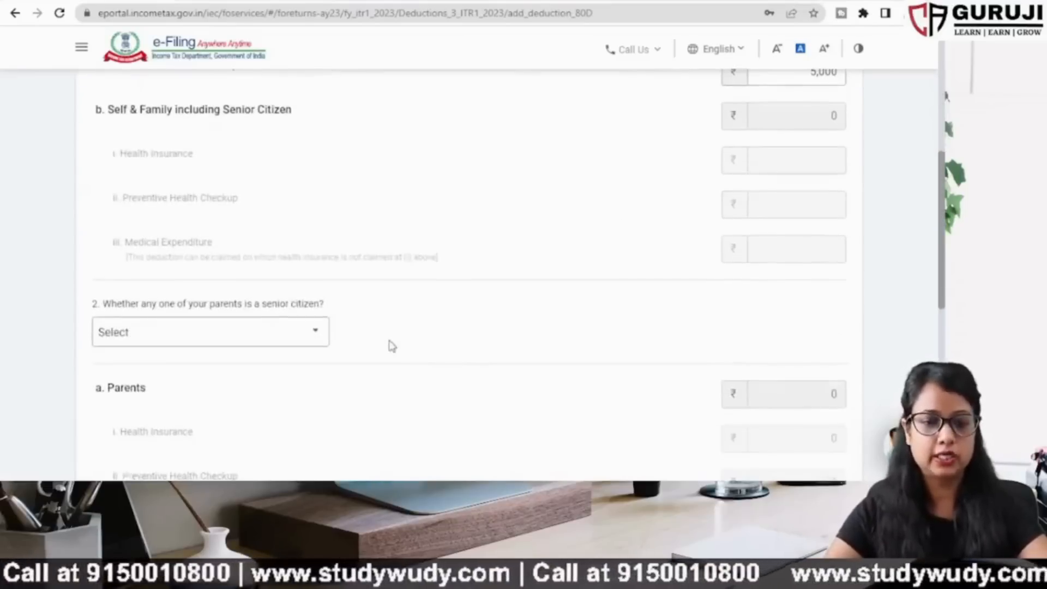
scroll(392, 343, "down", 3)
left_click(282, 203)
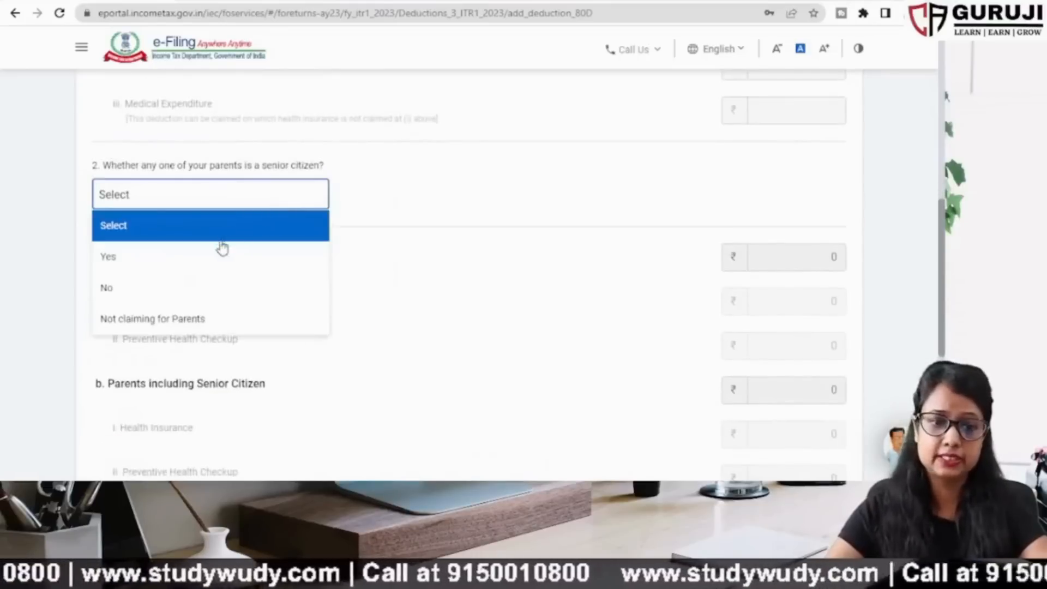
left_click(168, 263)
scroll(547, 278, "down", 1)
scroll(547, 278, "down", 5)
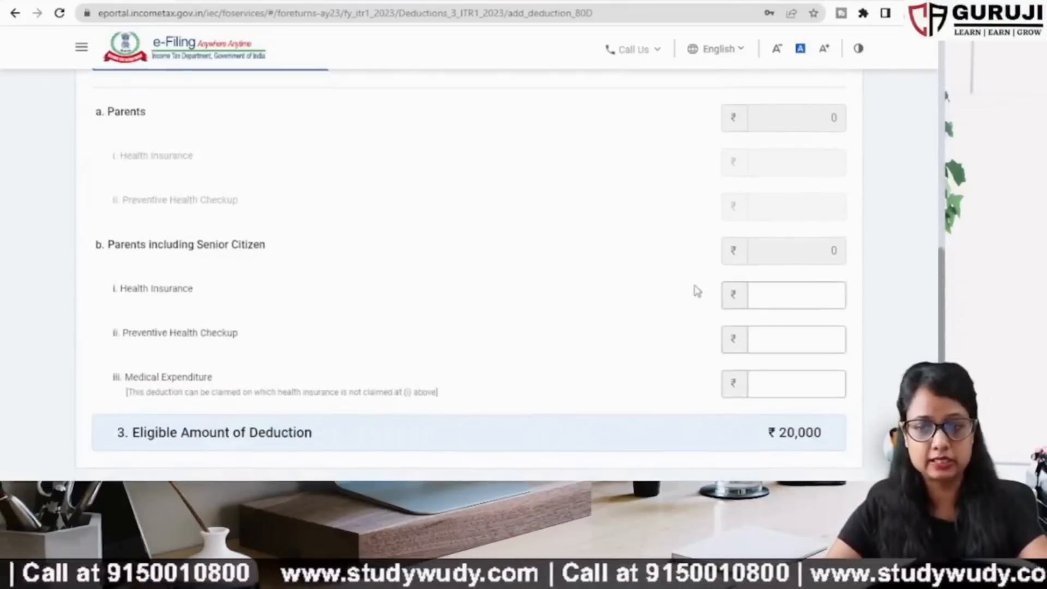
Change the parents' senior citizen answer to No, leaving the parents' health insurance and preventive checkup amounts blank.
scroll(712, 296, "up", 8)
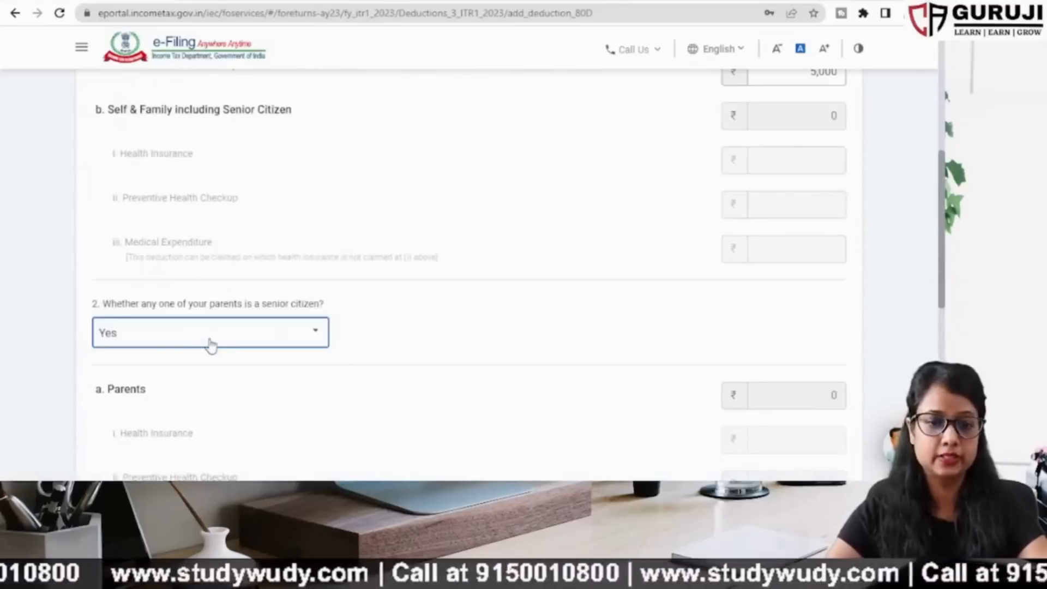
left_click(211, 339)
key("Return")
scroll(540, 394, "down", 2)
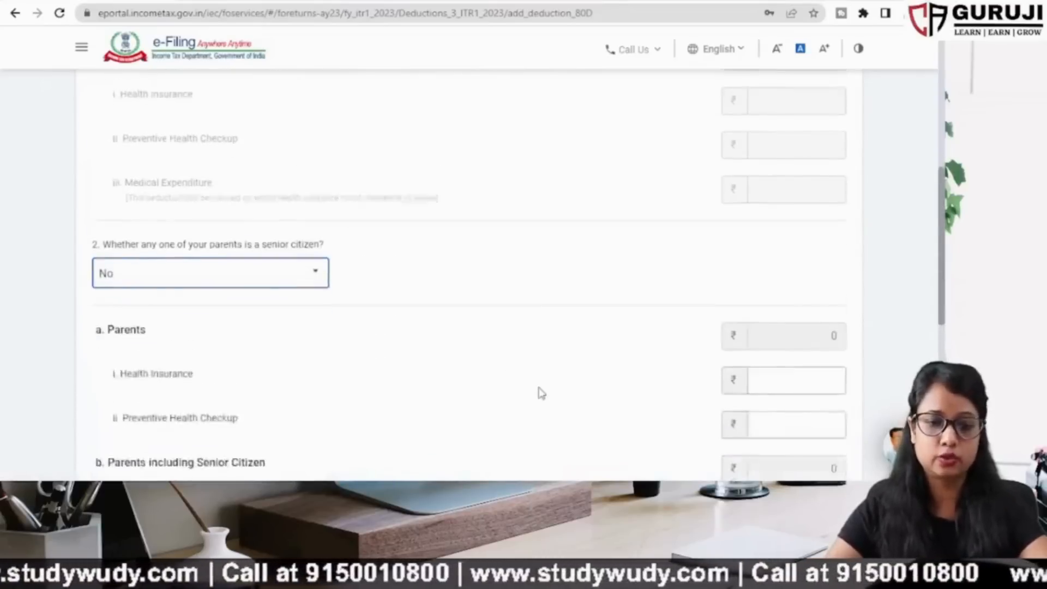
scroll(507, 322, "down", 2)
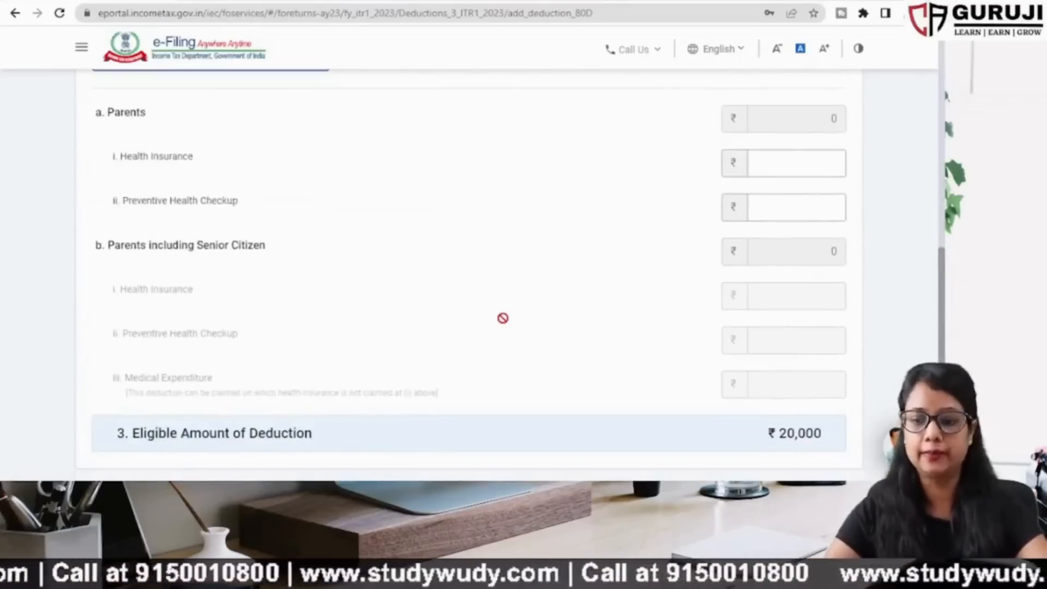
scroll(503, 316, "down", 4)
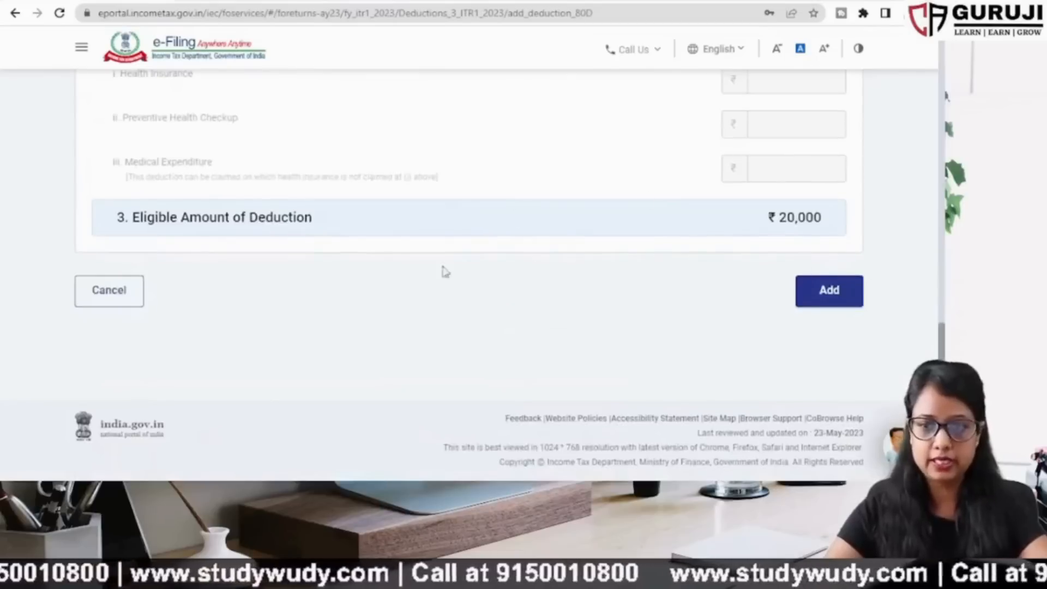
Set the parents' senior citizen answer to Not claiming for Parents and add the 80D deduction to the return.
scroll(354, 268, "up", 4)
scroll(234, 246, "up", 3)
left_click(201, 188)
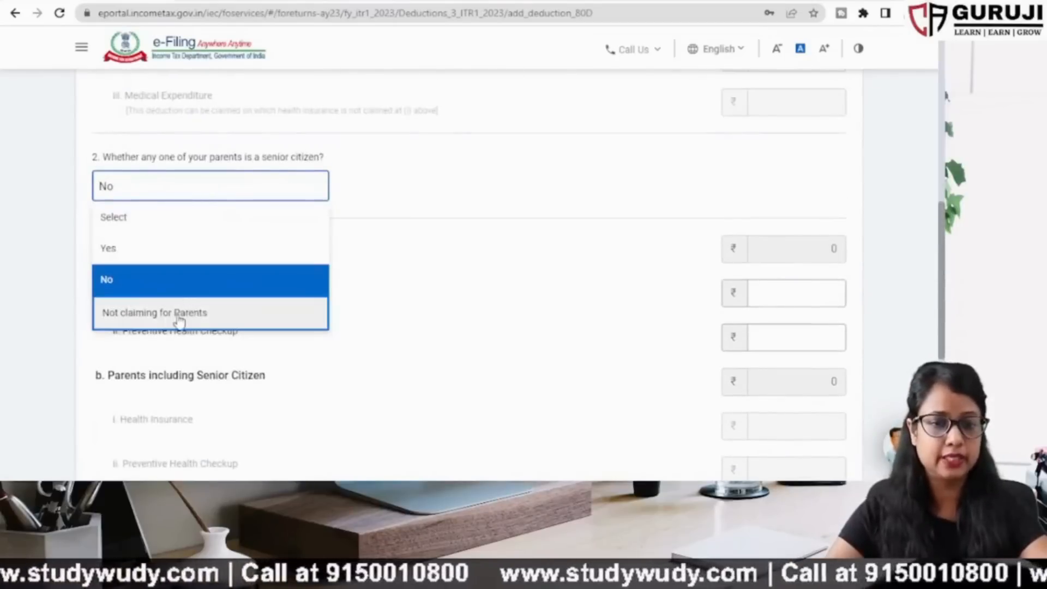
key("Down")
key("Return")
scroll(514, 280, "down", 8)
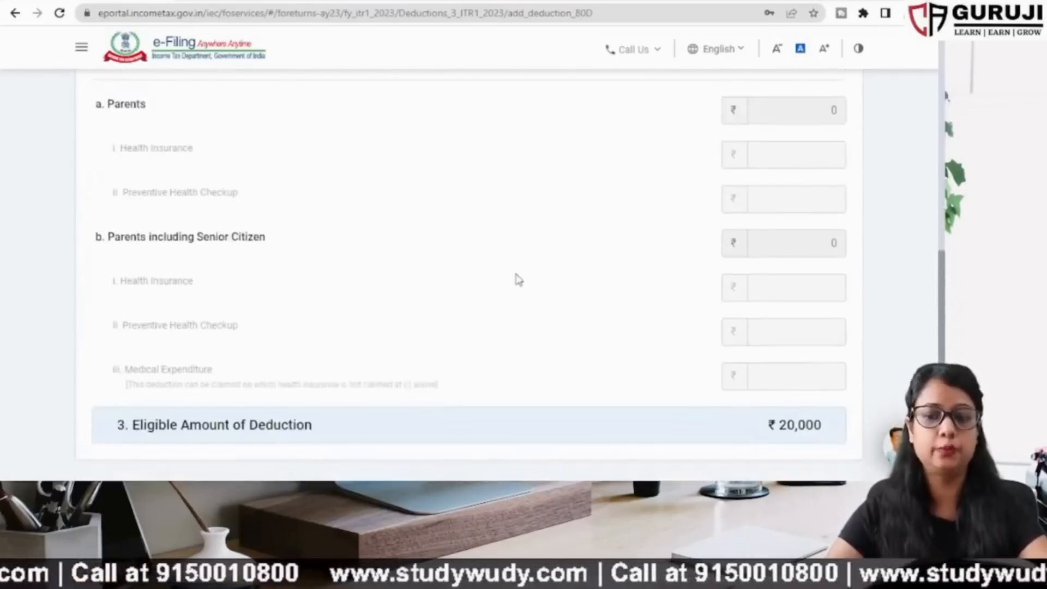
left_click(840, 310)
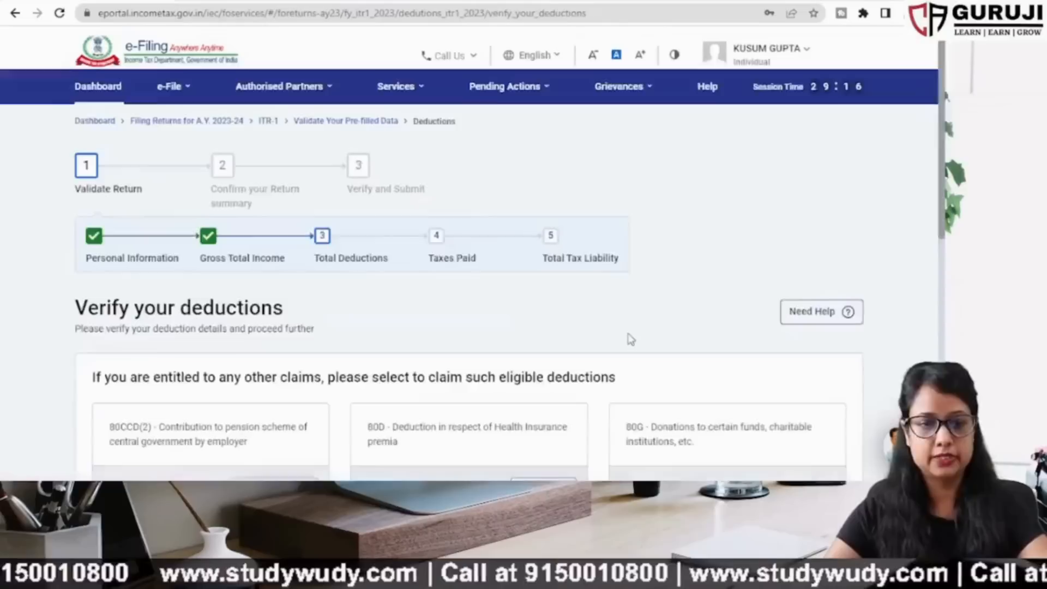
Review the added 80D and 80TTA deductions with the other available claims, and confirm the total deductions.
scroll(631, 339, "down", 4)
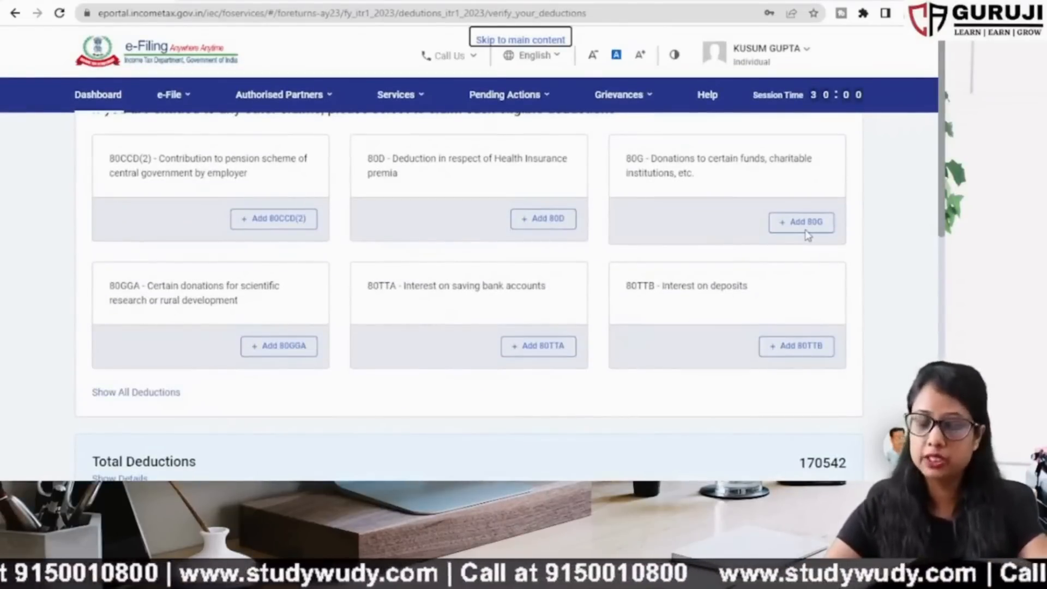
scroll(807, 235, "down", 7)
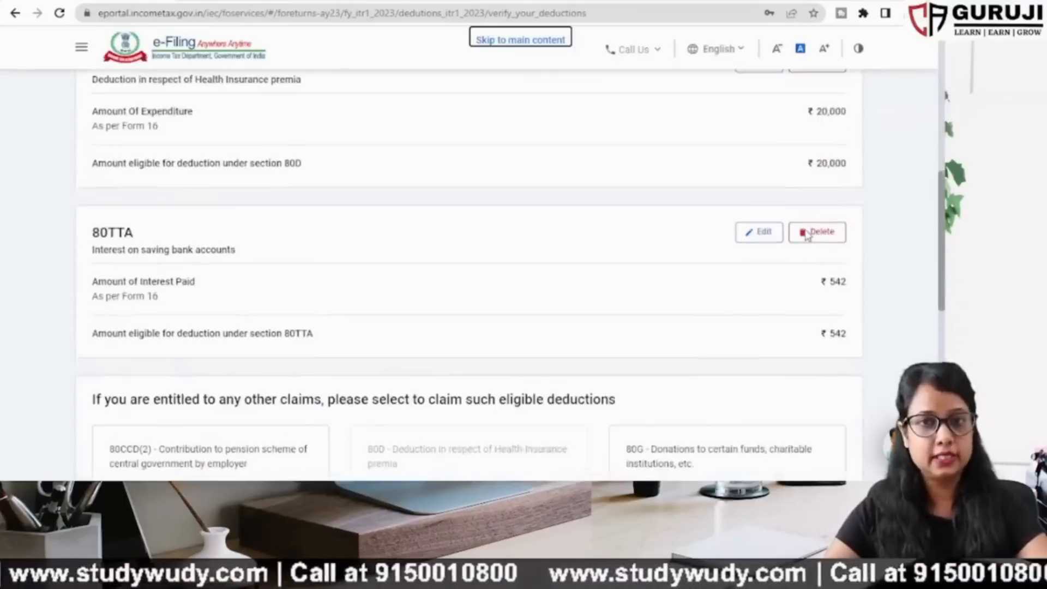
scroll(808, 235, "down", 4)
scroll(807, 236, "up", 4)
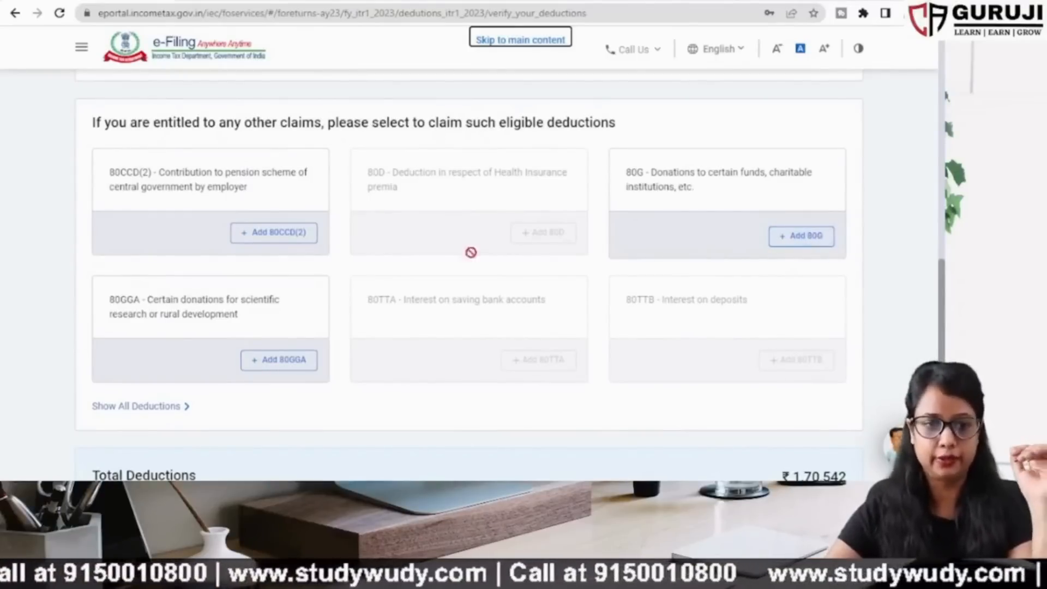
scroll(334, 314, "down", 5)
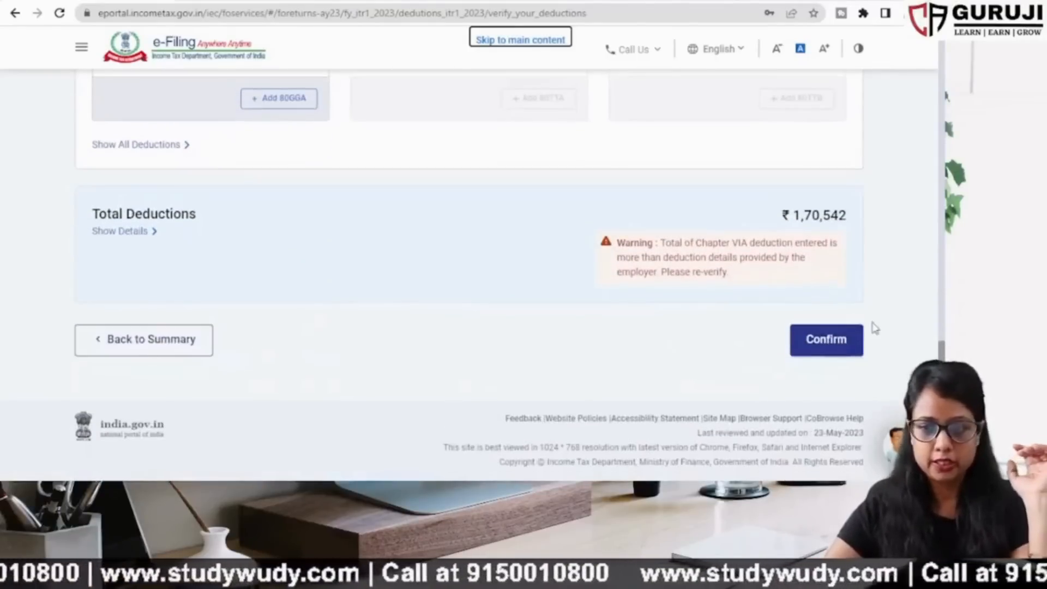
left_click(835, 345)
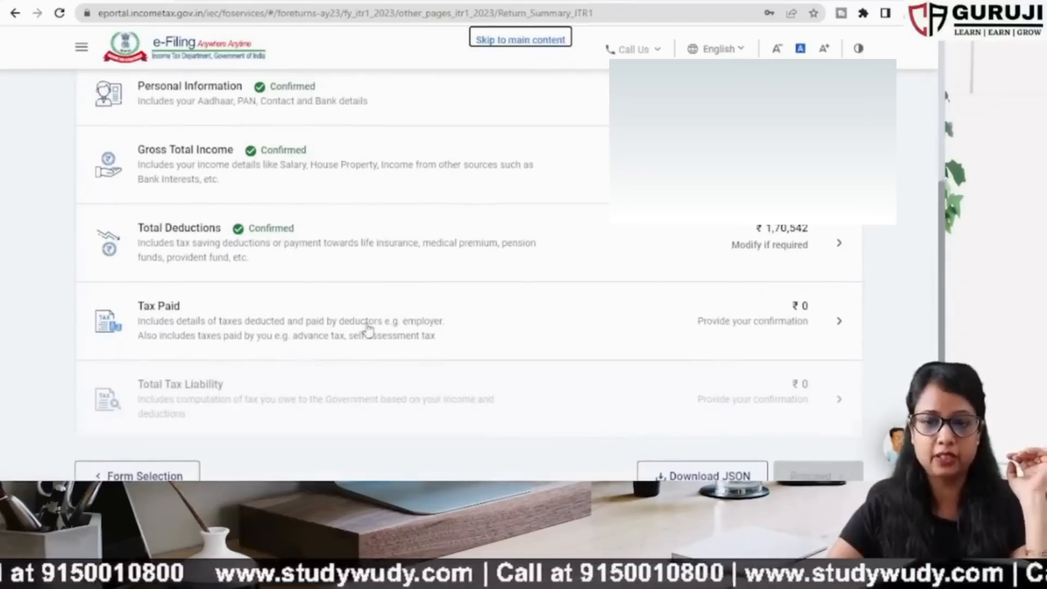
Open the Tax Paid section and check the TDS details for salary income and for income other than salary.
left_click(837, 325)
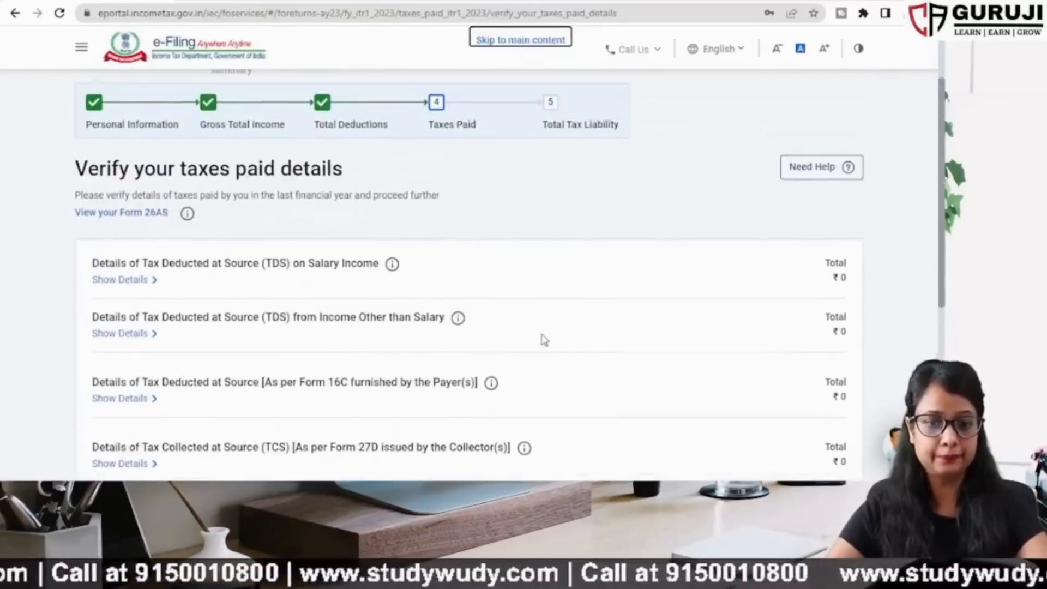
scroll(544, 340, "down", 1)
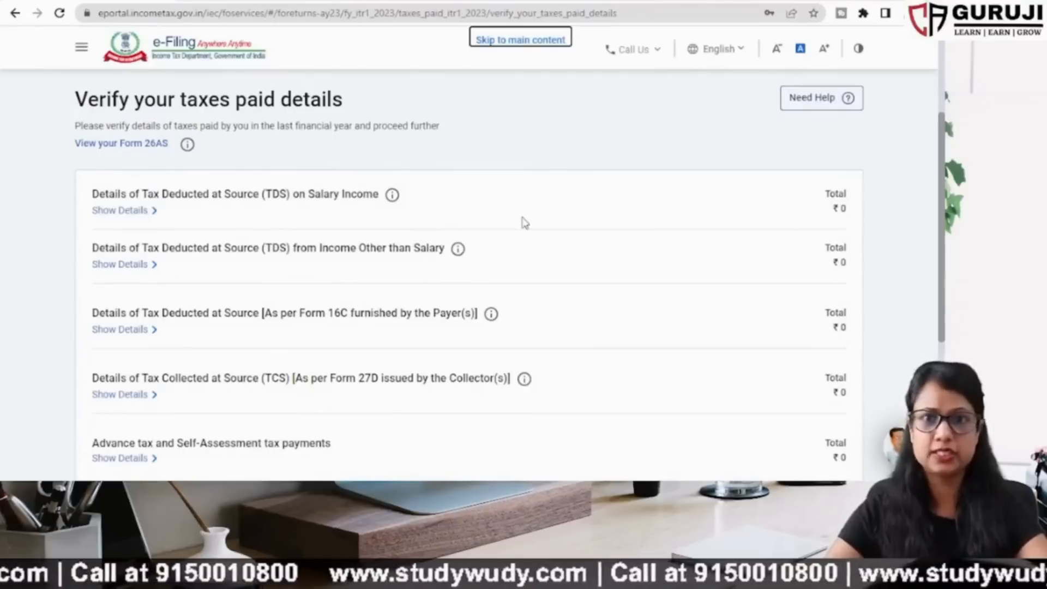
left_click(151, 211)
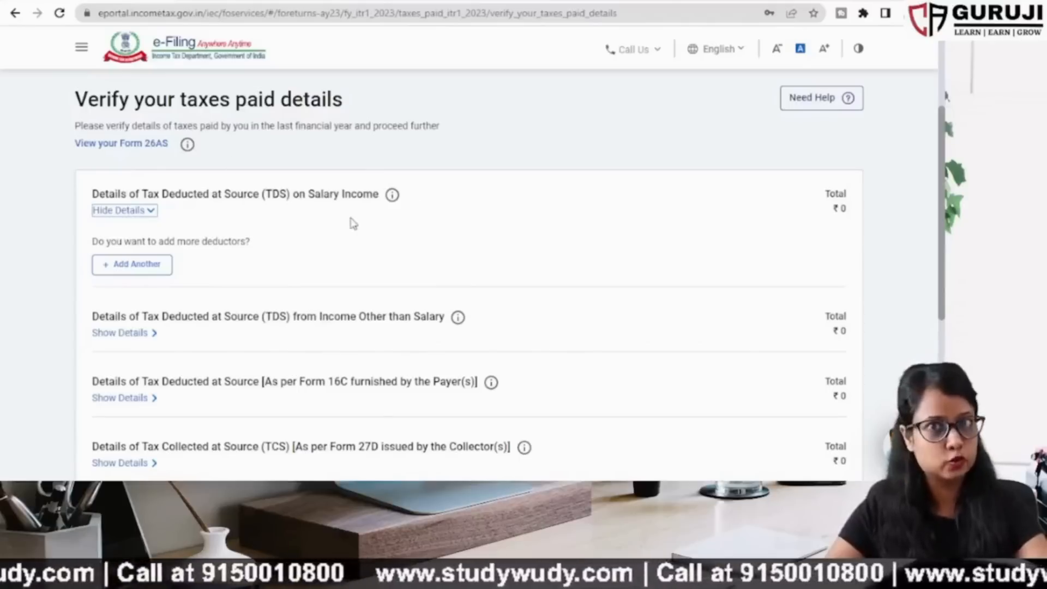
scroll(210, 345, "down", 1)
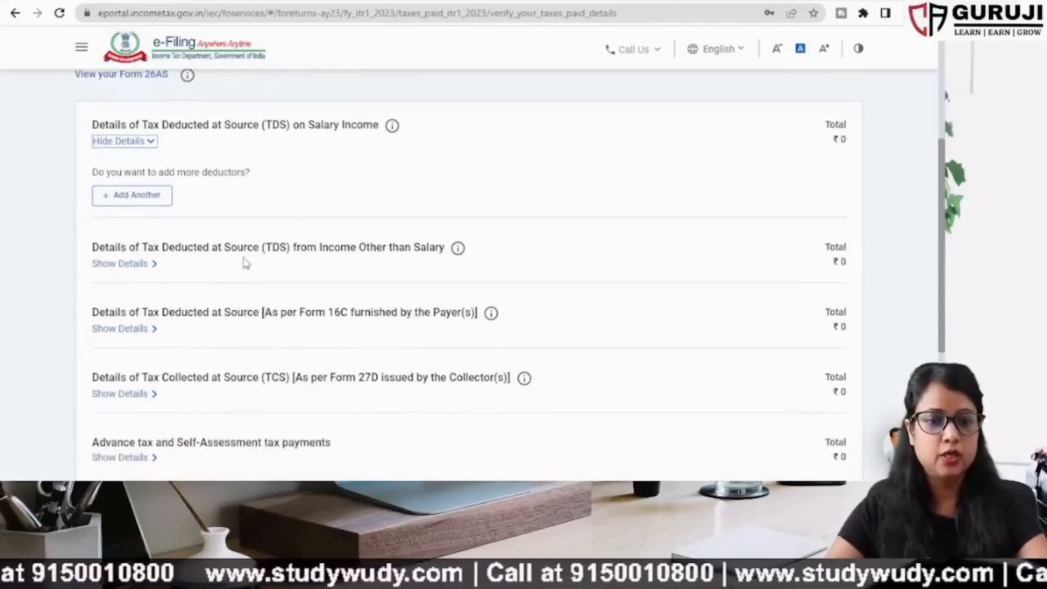
left_click(141, 266)
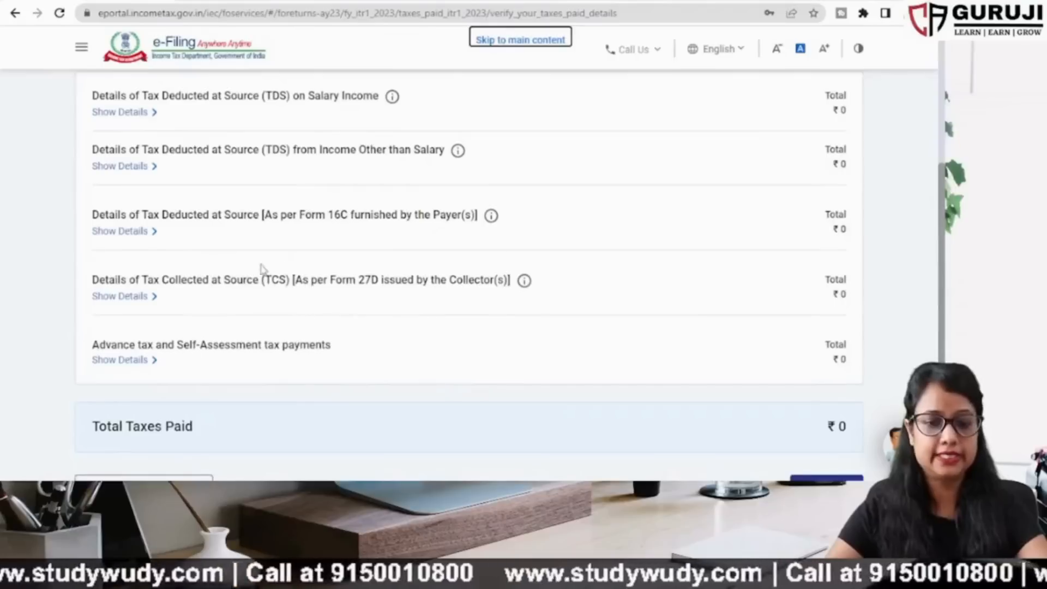
Check the entry form for advance tax and self-assessment tax payments, and leave it without adding a payment.
scroll(276, 373, "down", 1)
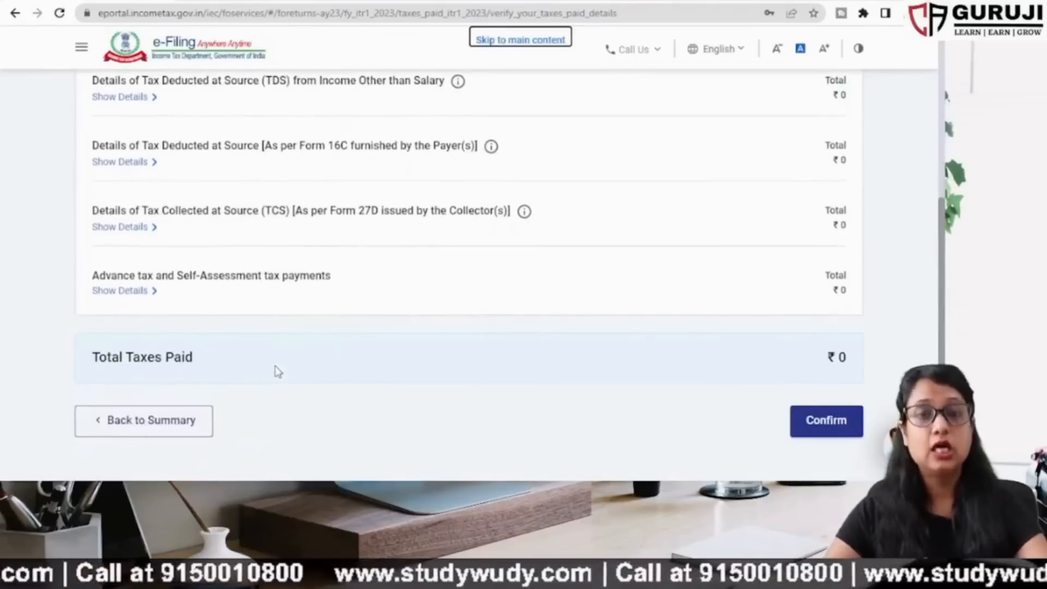
left_click(133, 291)
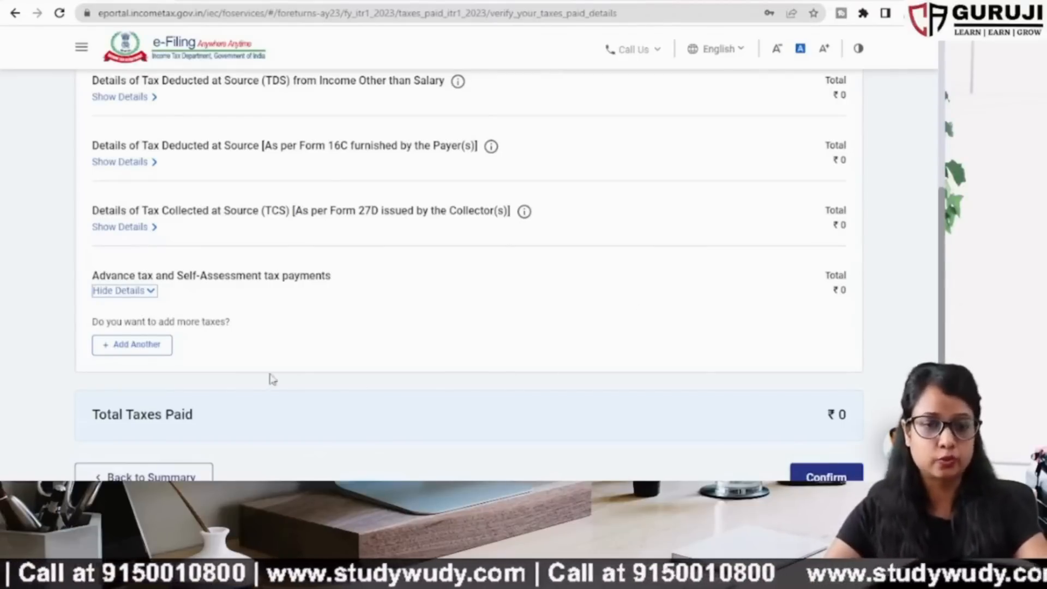
left_click(143, 346)
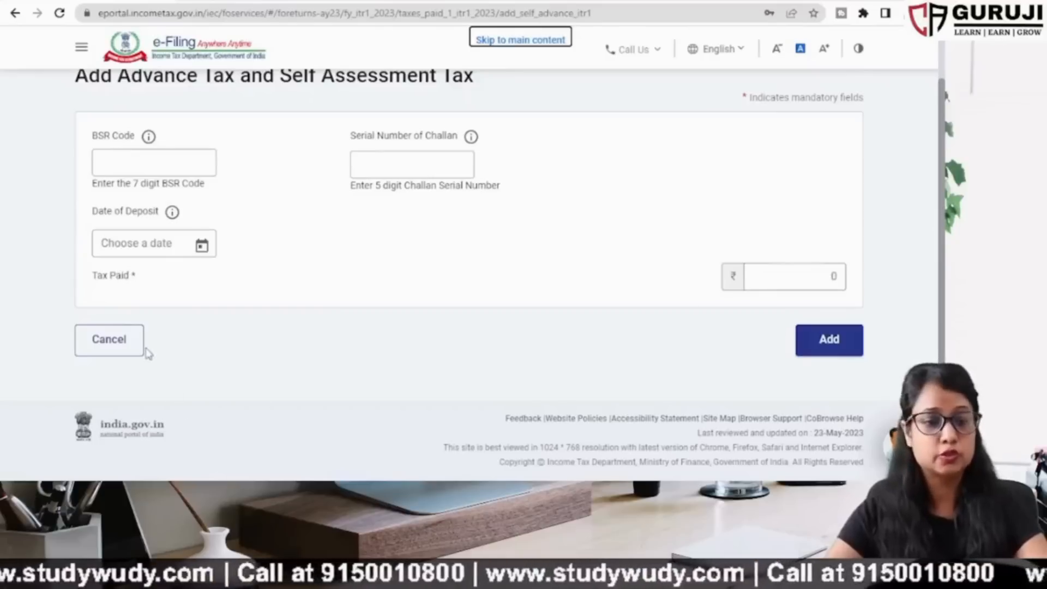
left_click(98, 344)
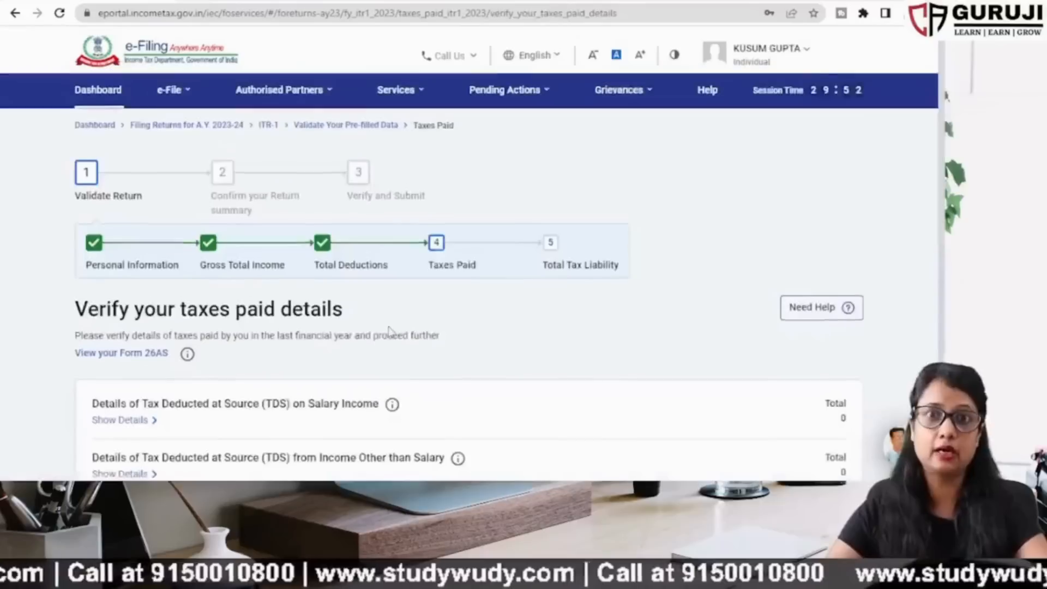
Review the TDS, TCS and advance tax entries and confirm the taxes paid details.
scroll(388, 330, "down", 9)
scroll(374, 343, "up", 4)
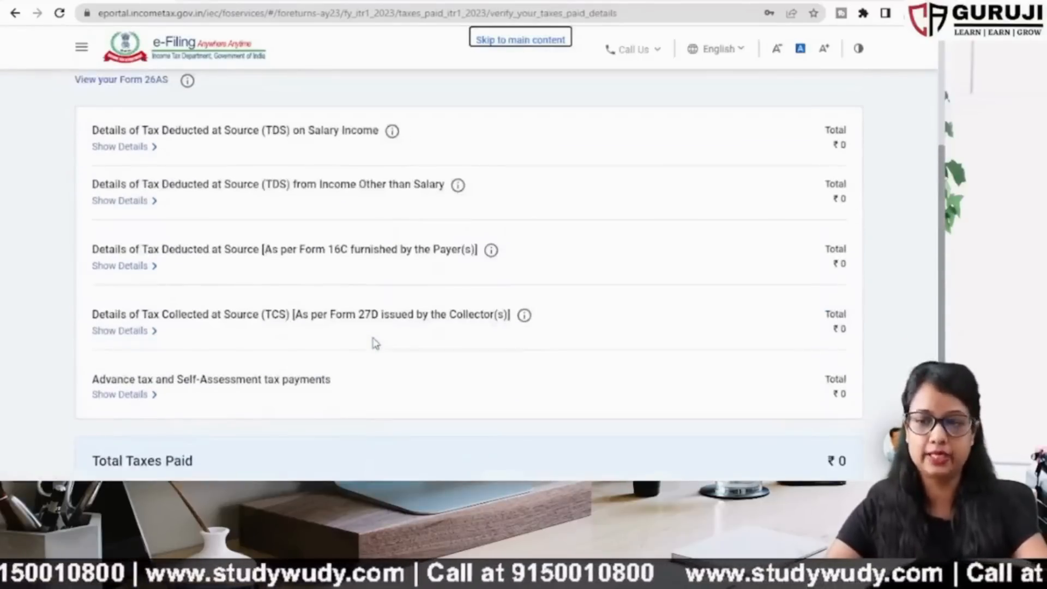
scroll(374, 341, "up", 5)
scroll(546, 349, "down", 10)
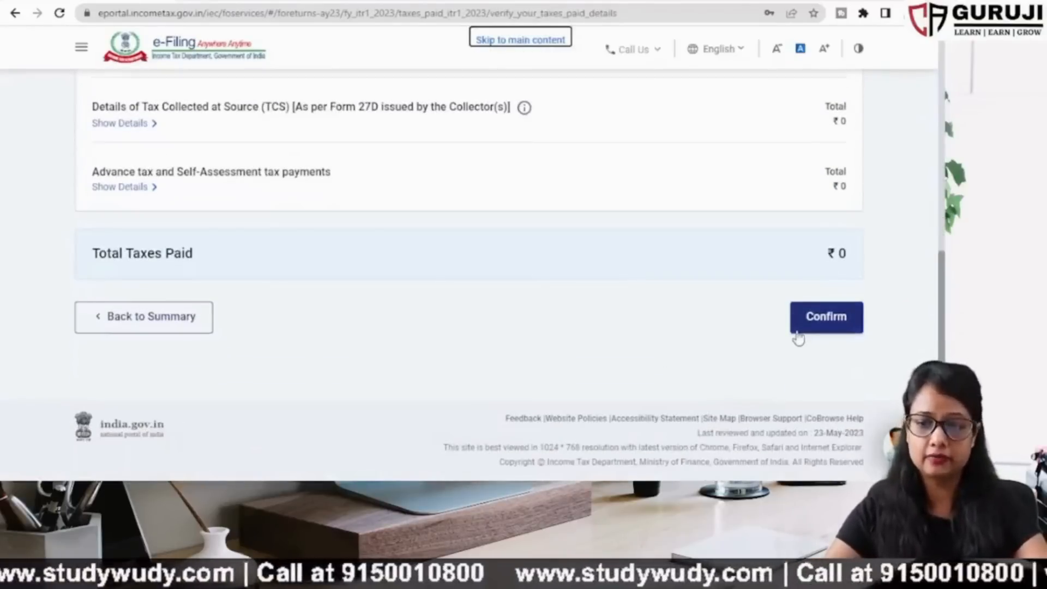
left_click(796, 331)
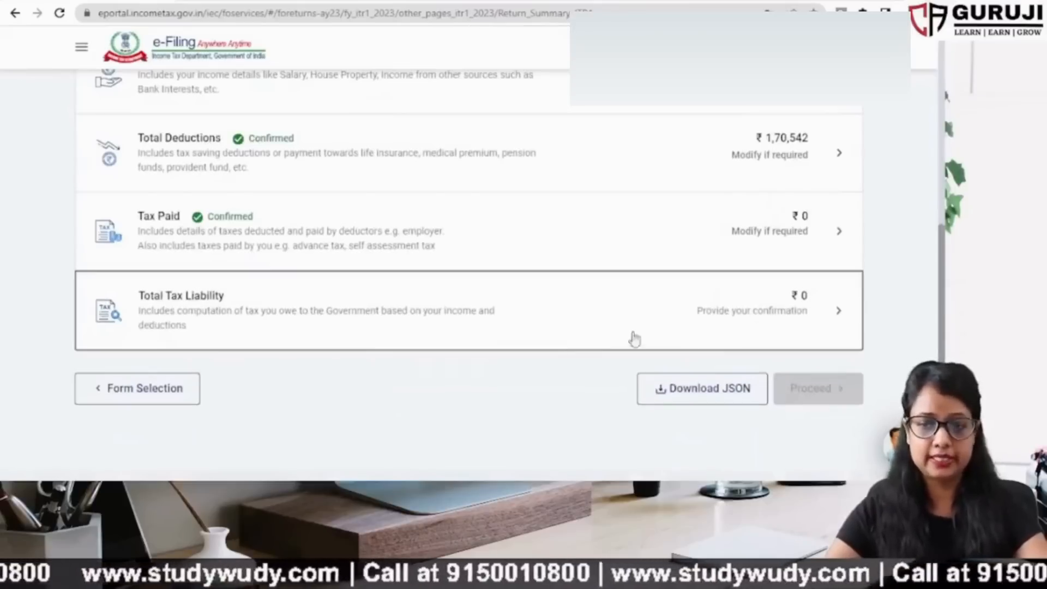